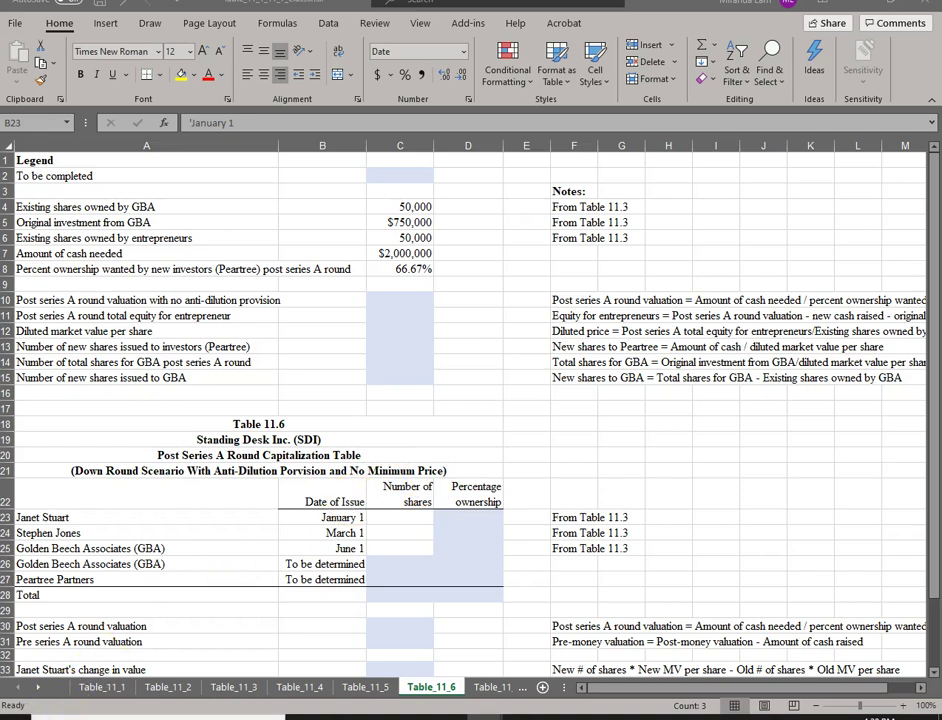
# Step: Check the GBA and entrepreneur share counts and GBA's original investment on Table_11_6 against the Table_11_3 and Table_11_1 sheets
pyautogui.click(200, 495)
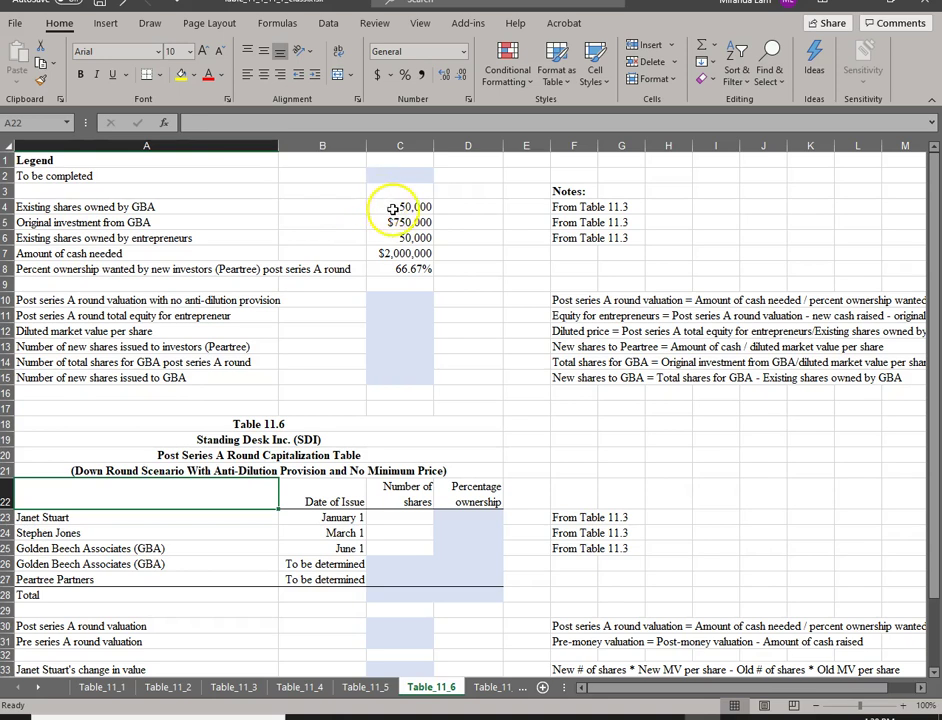
pyautogui.click(233, 687)
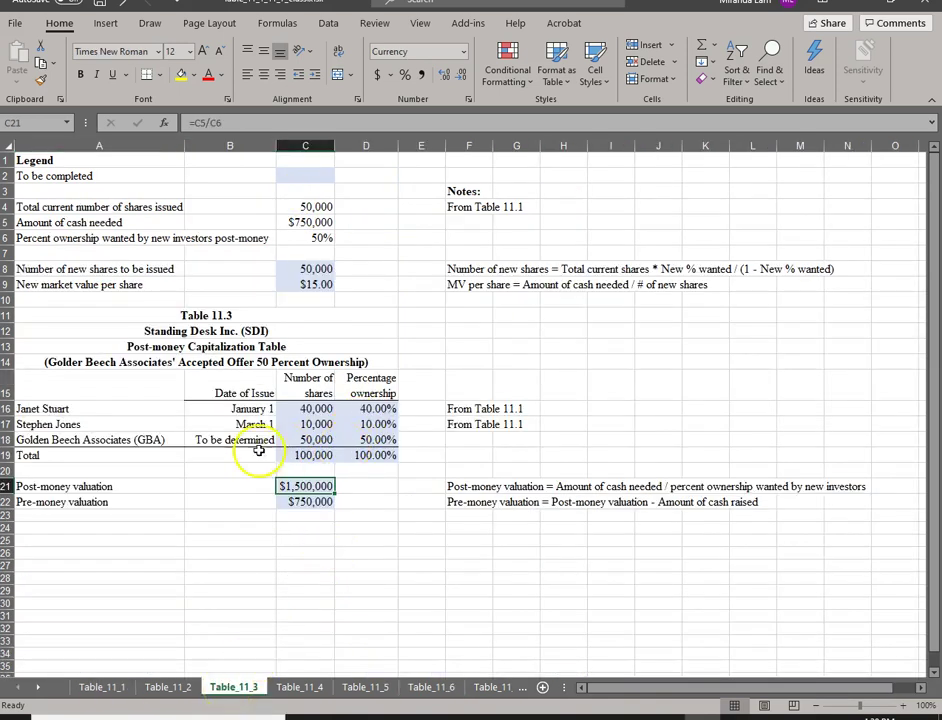
pyautogui.click(316, 438)
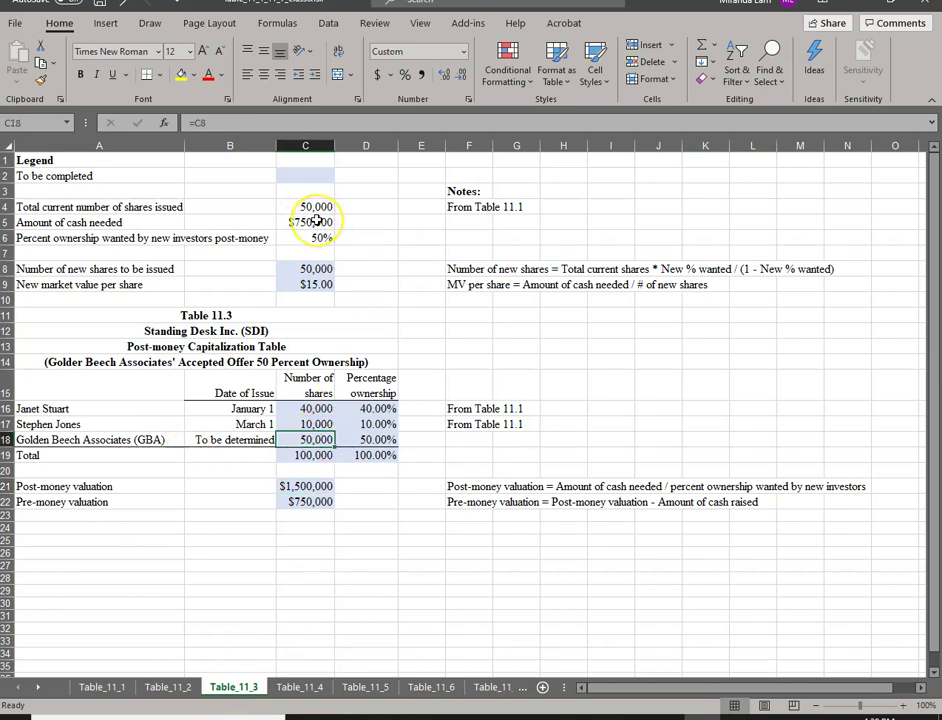
pyautogui.click(323, 266)
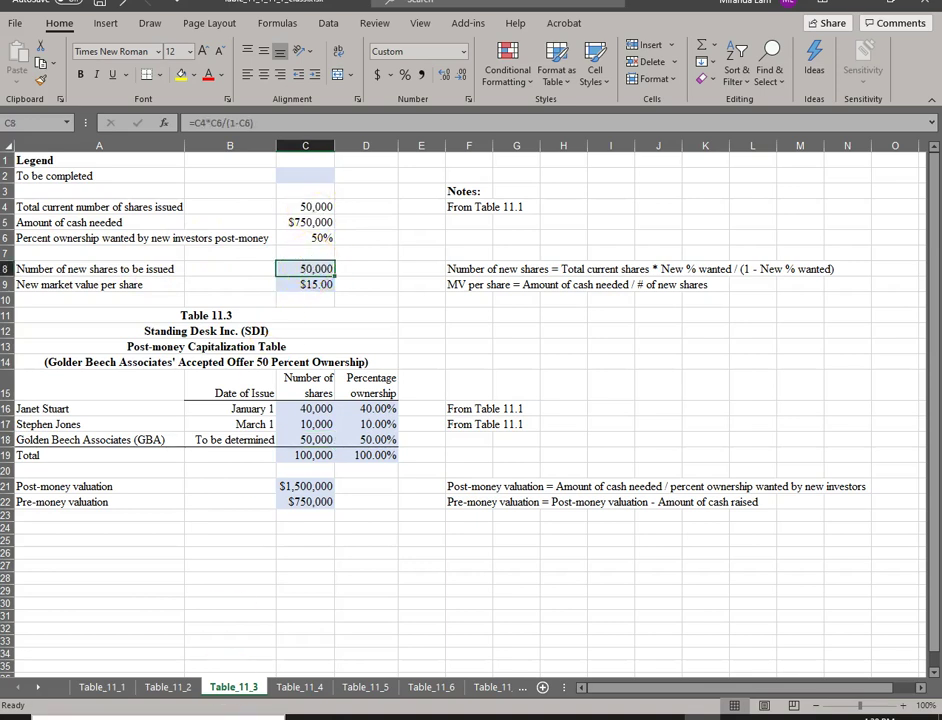
pyautogui.click(429, 687)
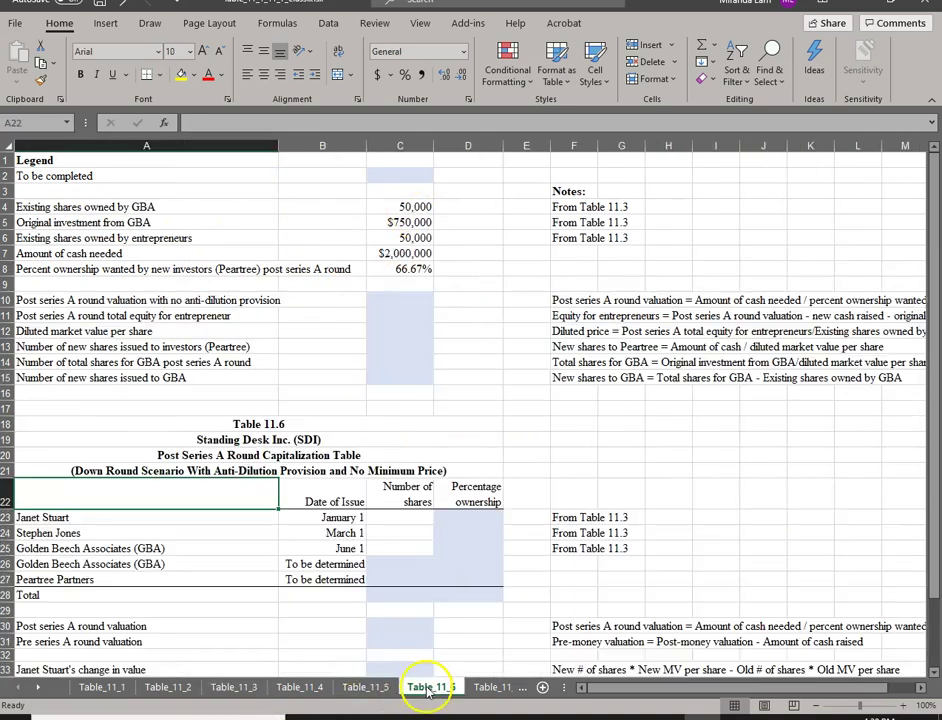
pyautogui.click(387, 224)
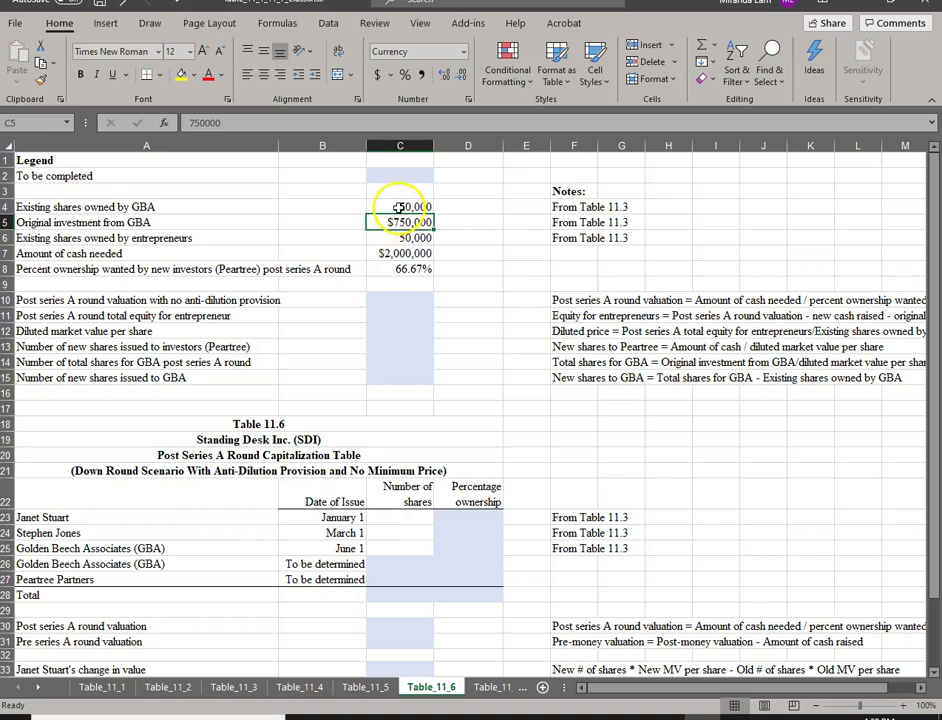
pyautogui.click(397, 207)
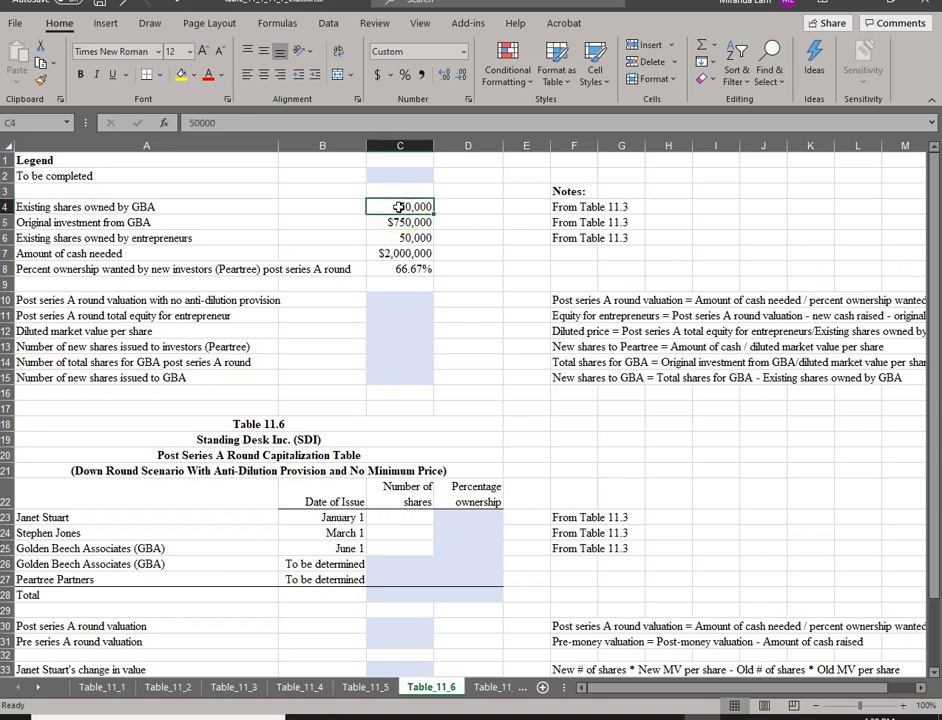
pyautogui.click(185, 241)
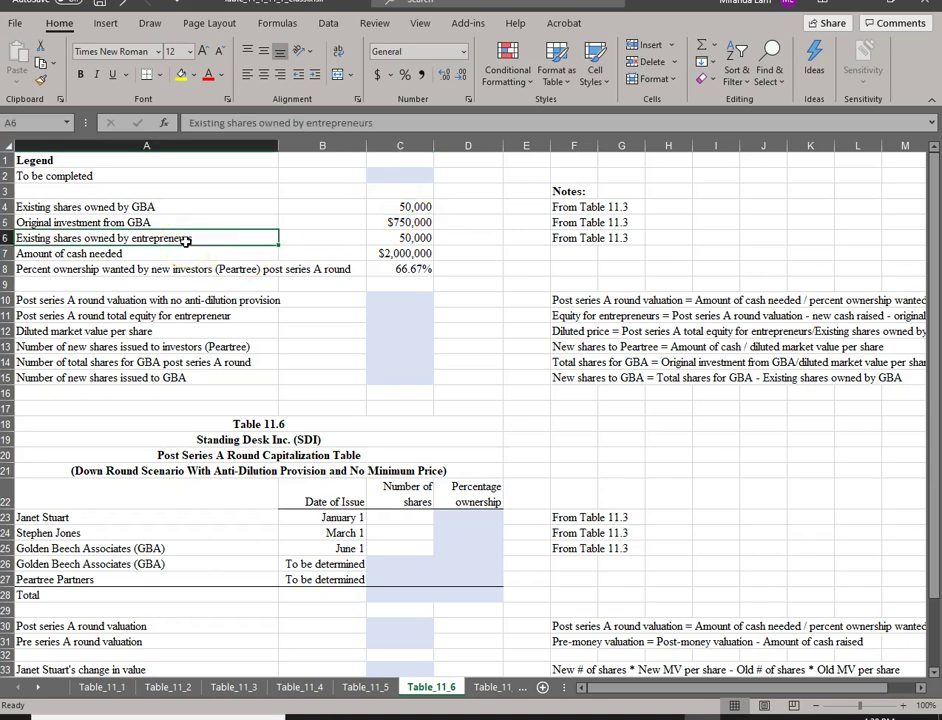
pyautogui.click(377, 240)
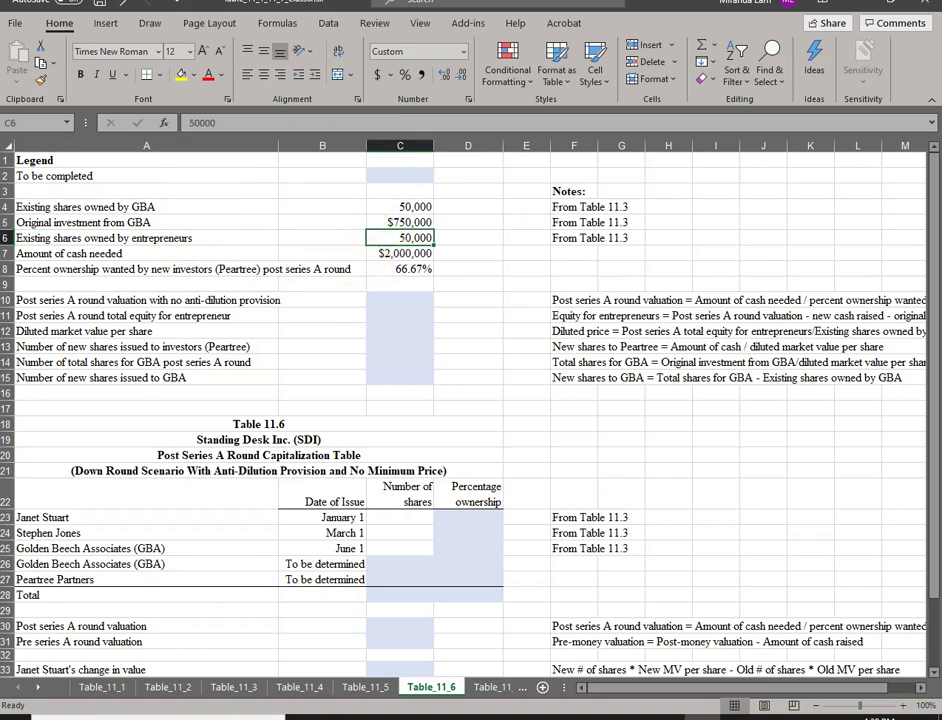
pyautogui.click(104, 689)
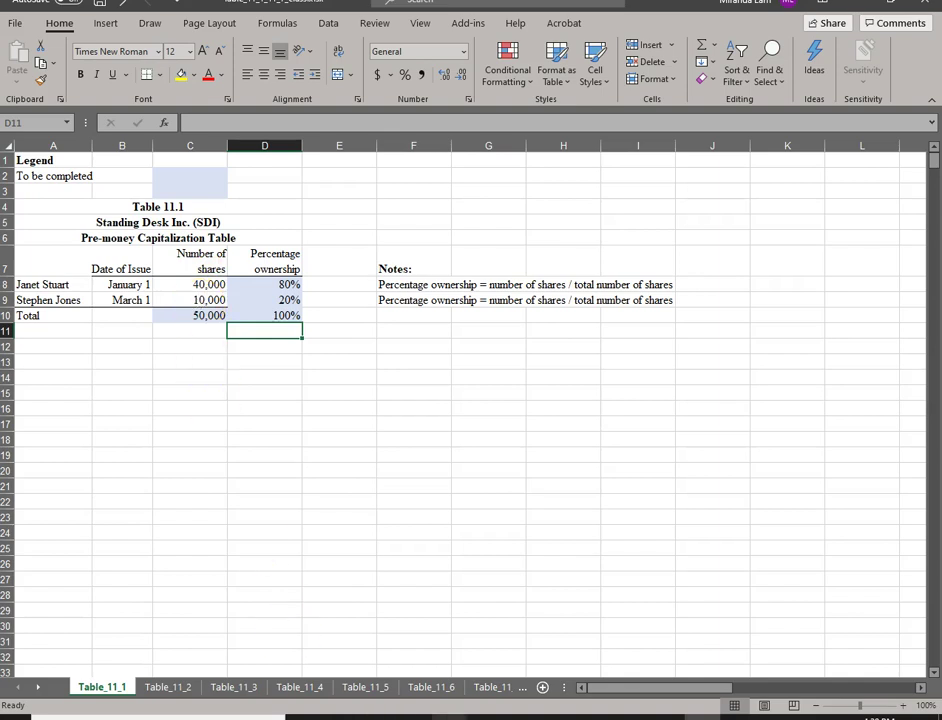
pyautogui.click(437, 690)
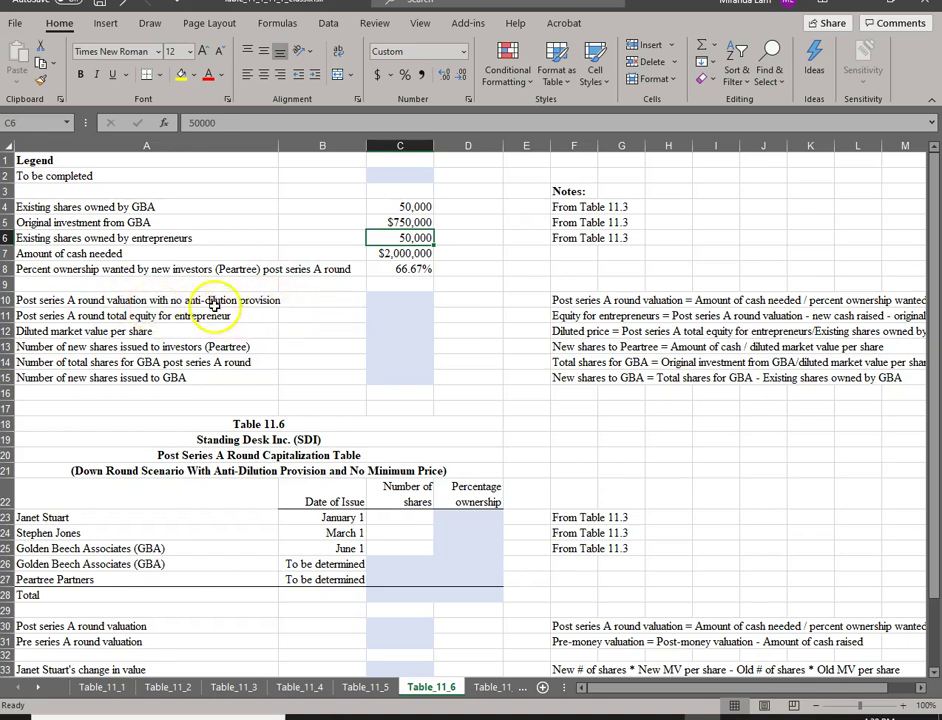
# Step: Calculate the post series A round valuation with no anti-dilution provision in C10 as cash needed divided by percent ownership wanted, =C7/C8
pyautogui.click(400, 298)
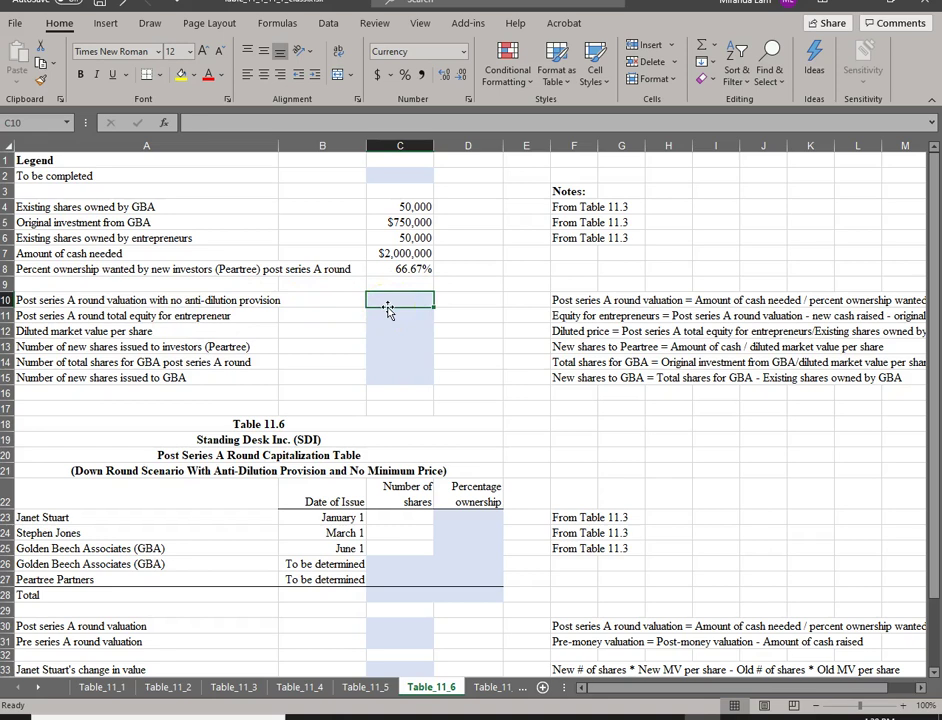
pyautogui.write('=')
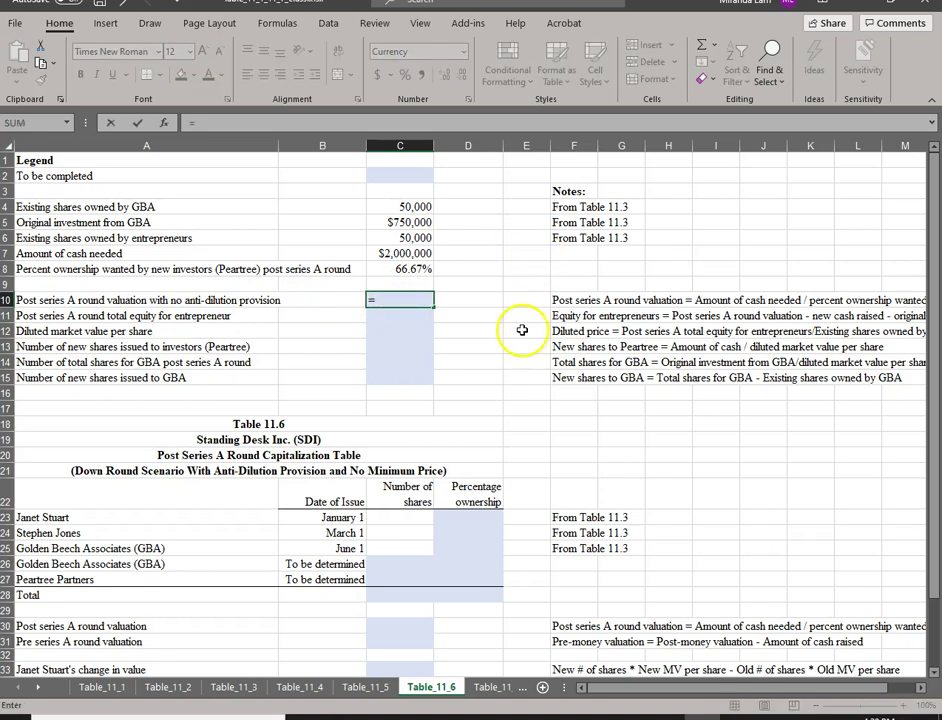
pyautogui.click(416, 254)
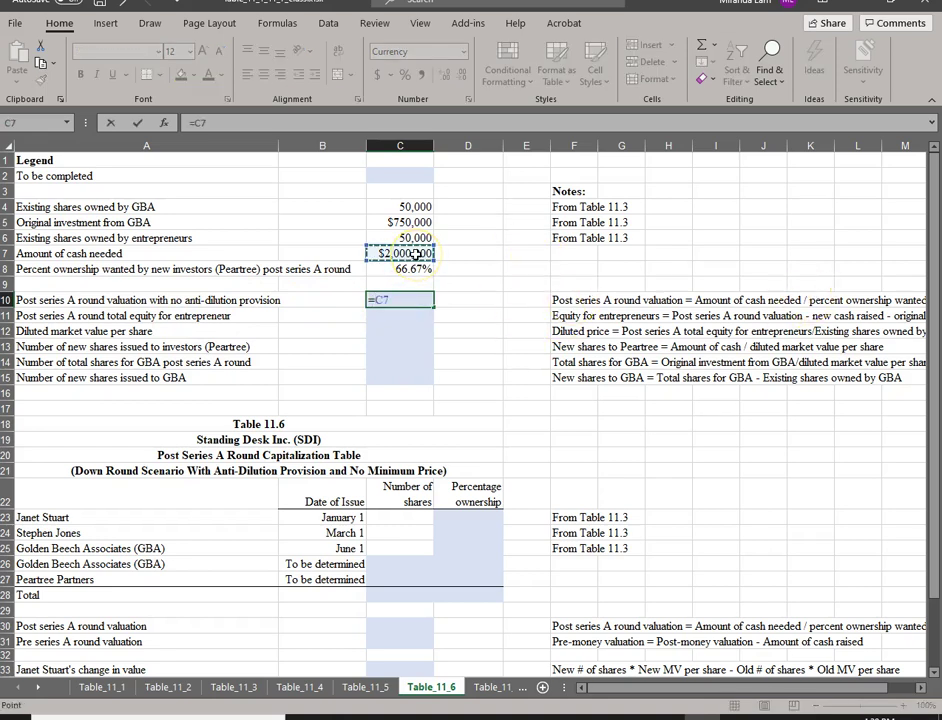
pyautogui.write('/')
pyautogui.click(410, 270)
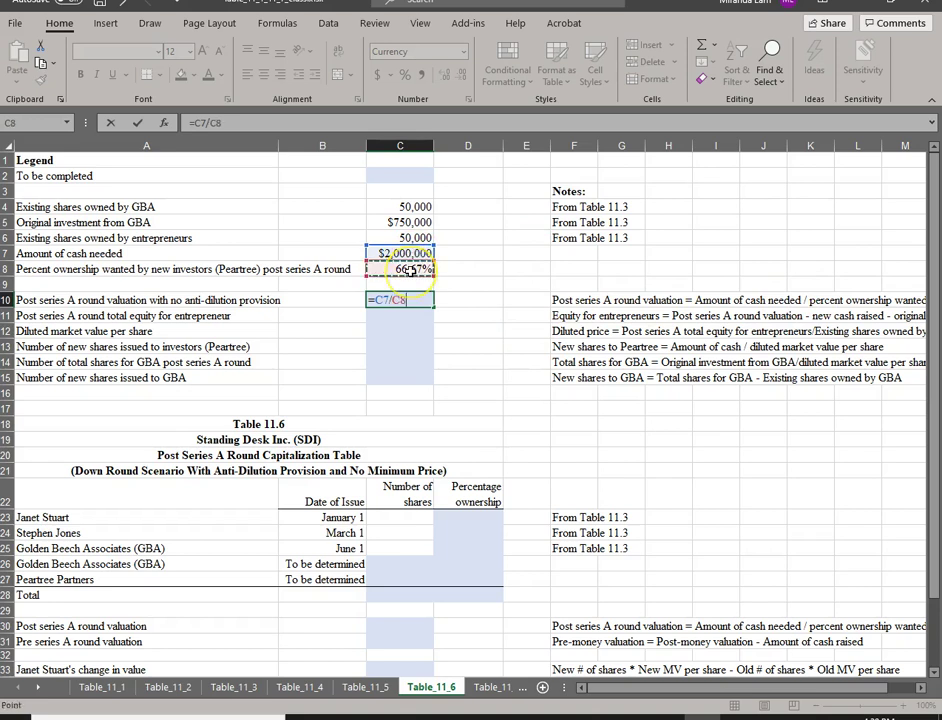
pyautogui.press('Return')
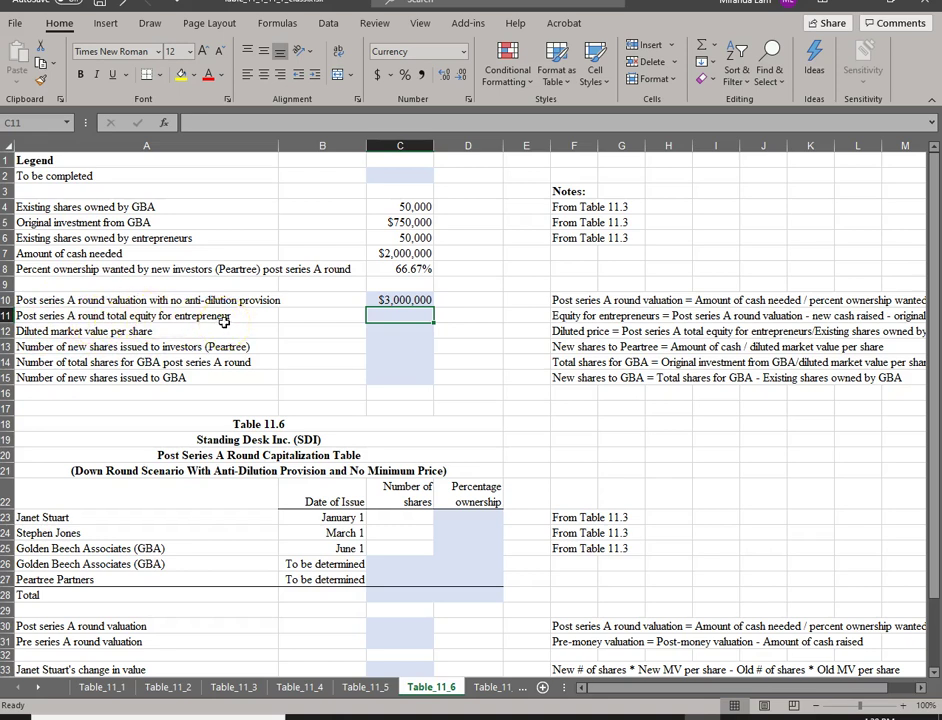
# Step: Calculate the entrepreneurs' post series A equity in C11 as valuation minus new cash and GBA's original investment, =C10-C7-C5
pyautogui.click(562, 319)
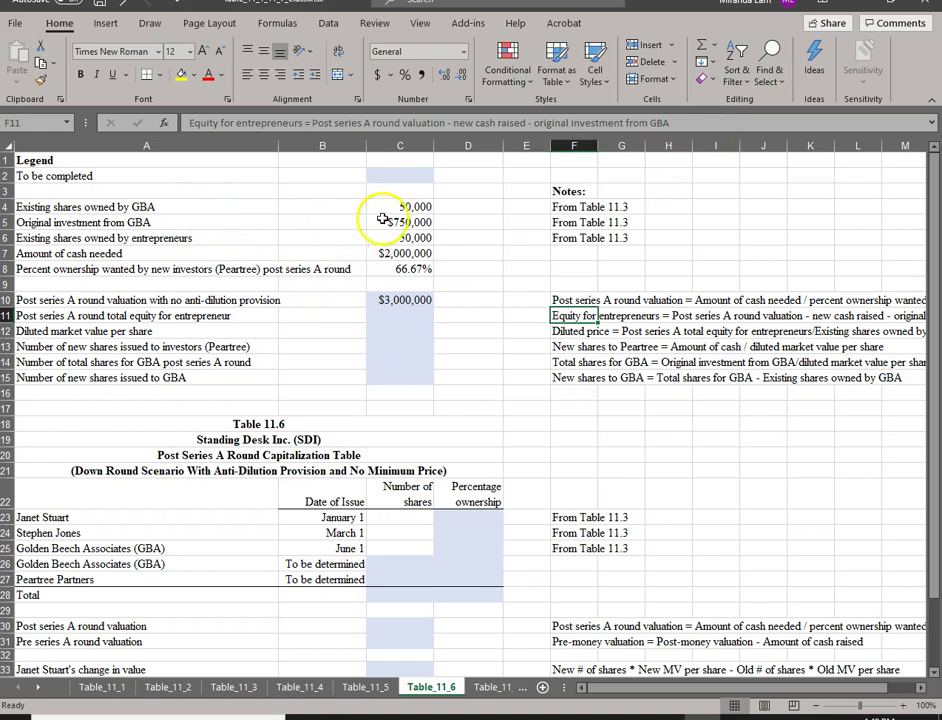
pyautogui.click(396, 313)
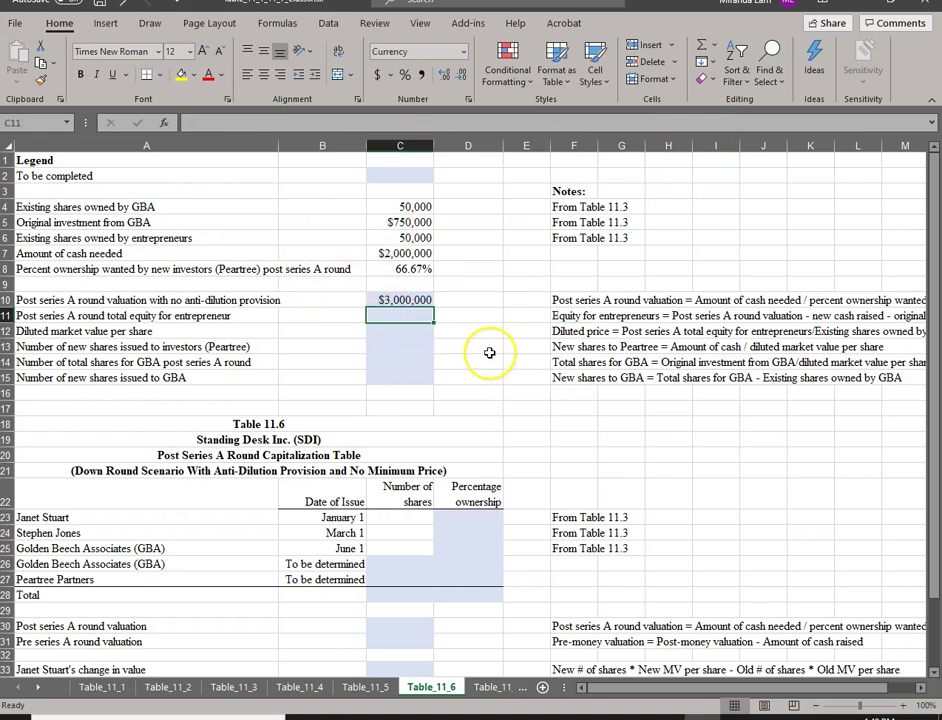
pyautogui.write('=')
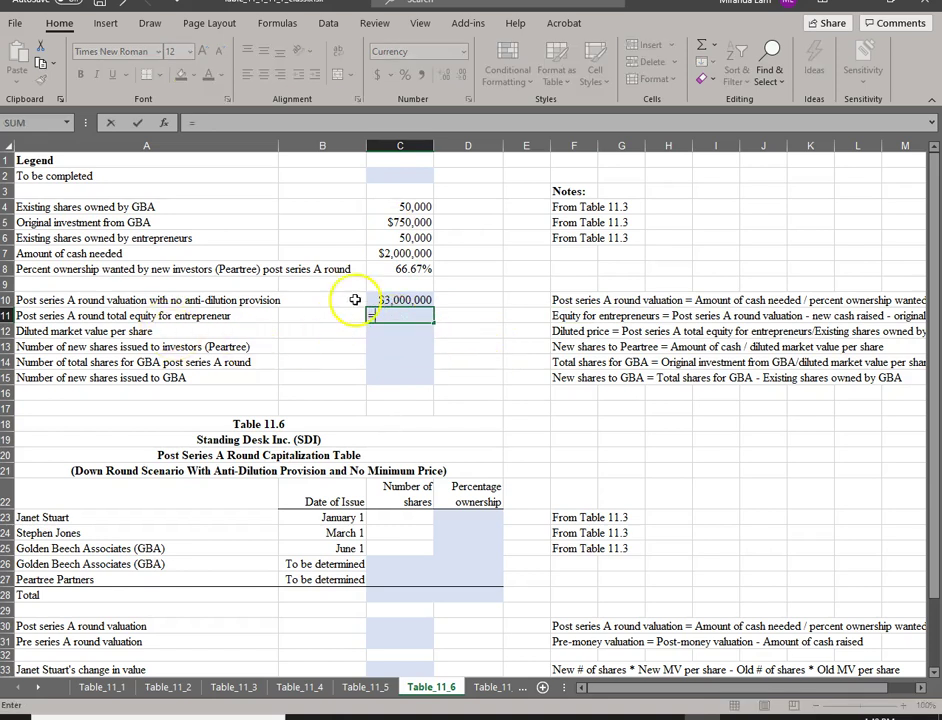
pyautogui.click(403, 300)
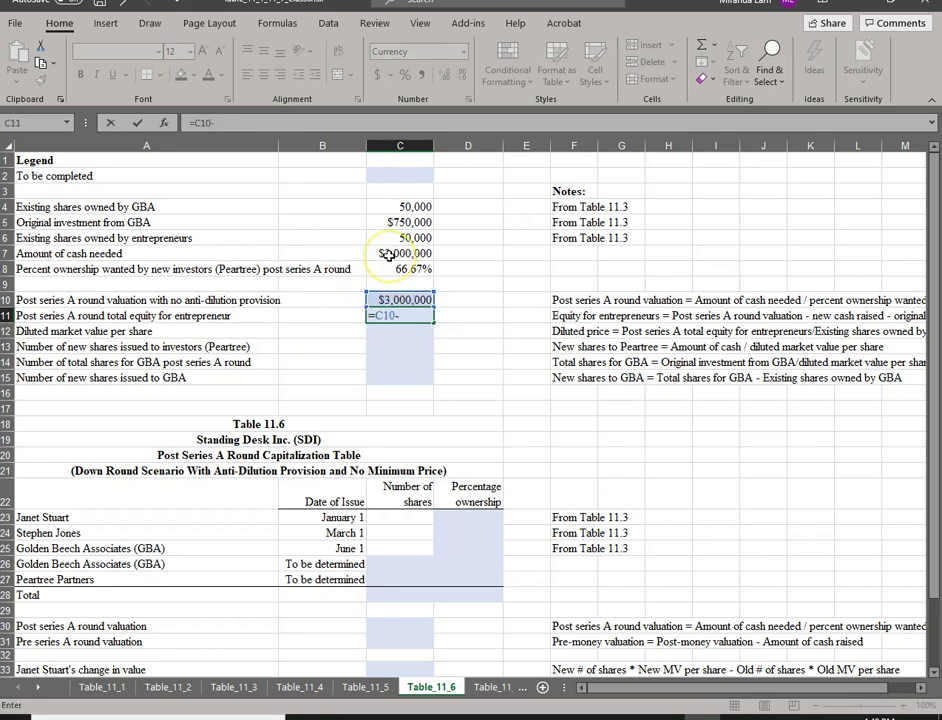
pyautogui.click(388, 255)
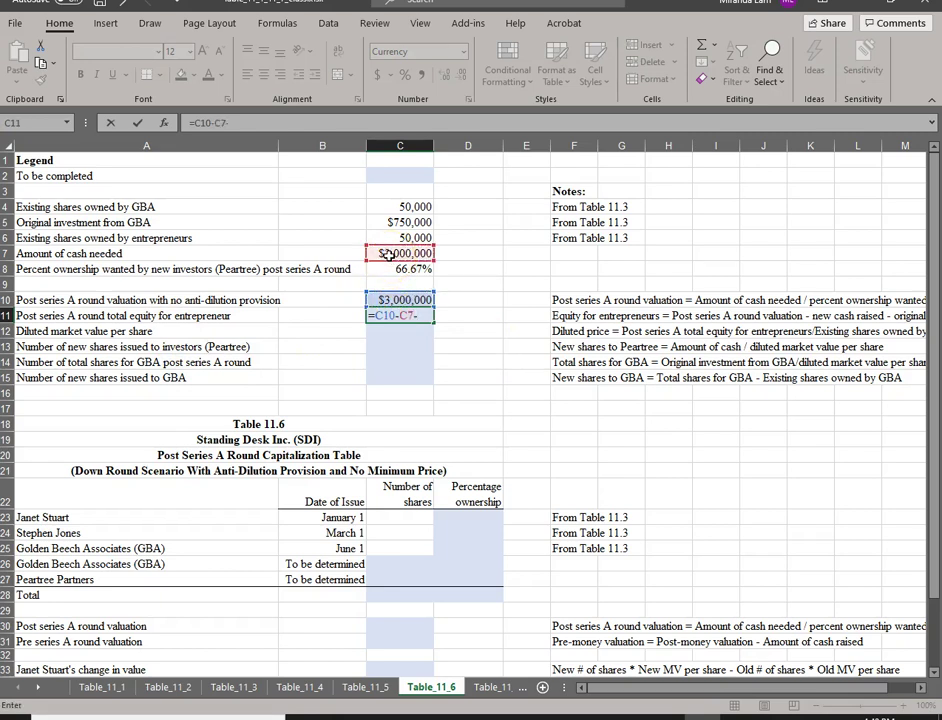
pyautogui.click(395, 222)
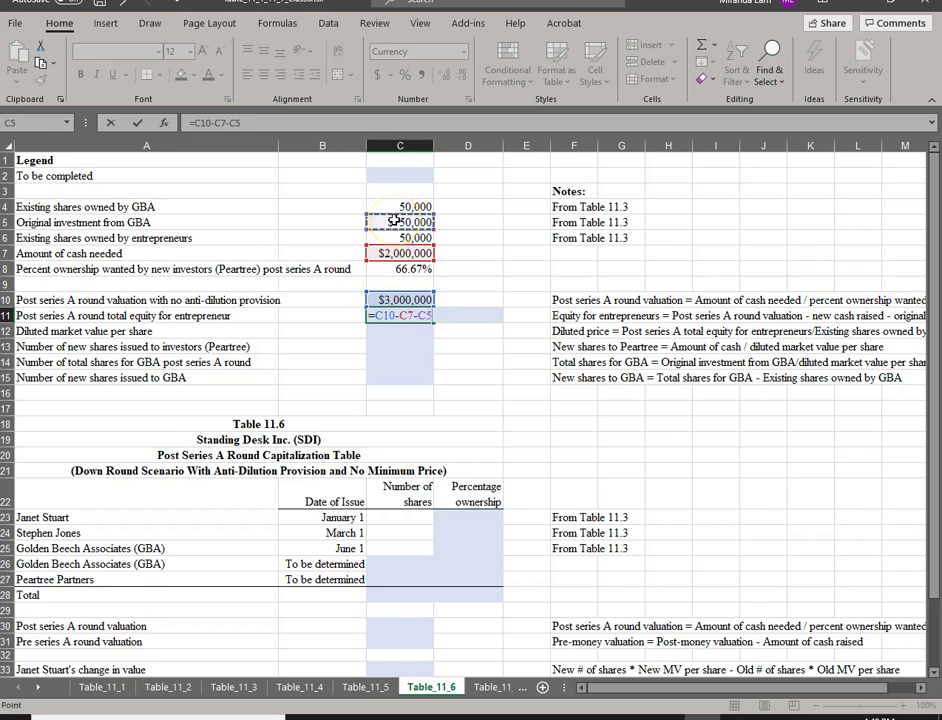
pyautogui.press('Return')
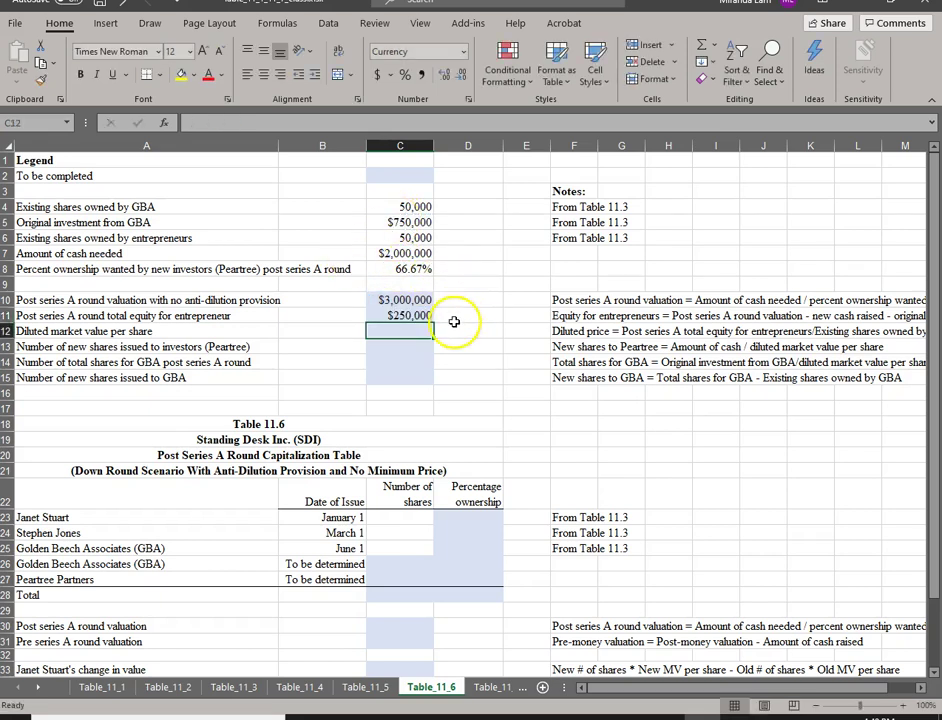
# Step: Calculate the diluted market value per share in C12 as the entrepreneurs' equity divided by their existing shares, =C11/C6
pyautogui.click(420, 313)
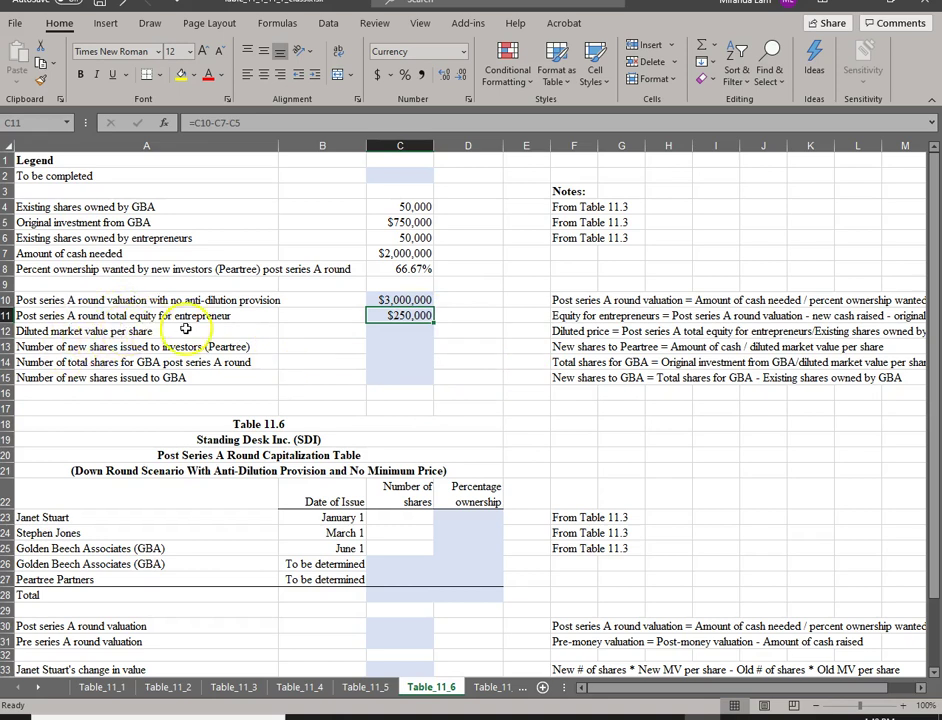
pyautogui.click(381, 333)
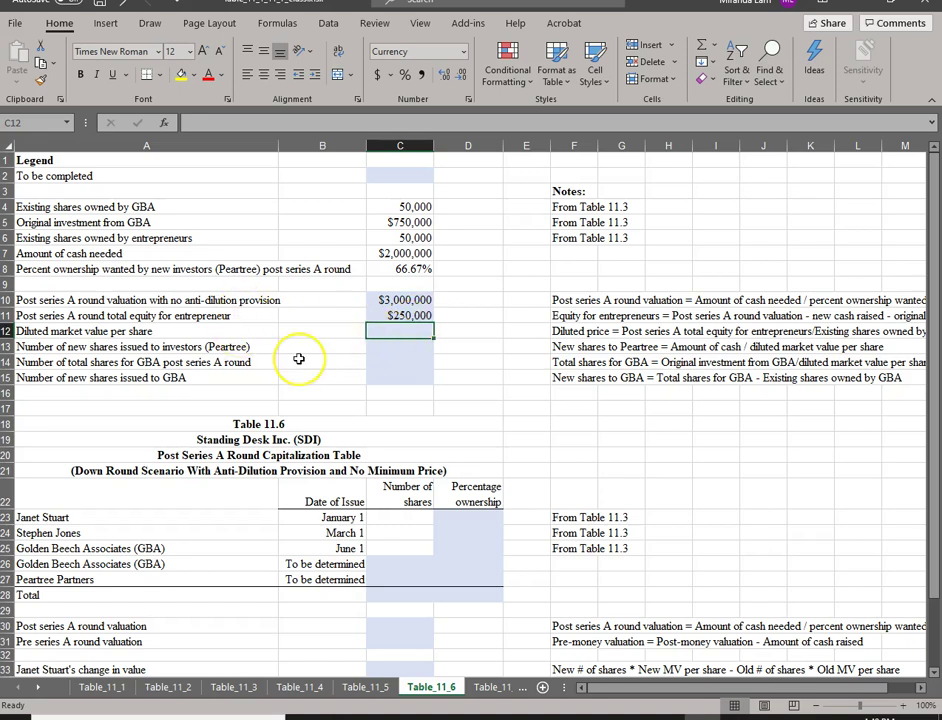
pyautogui.write('=')
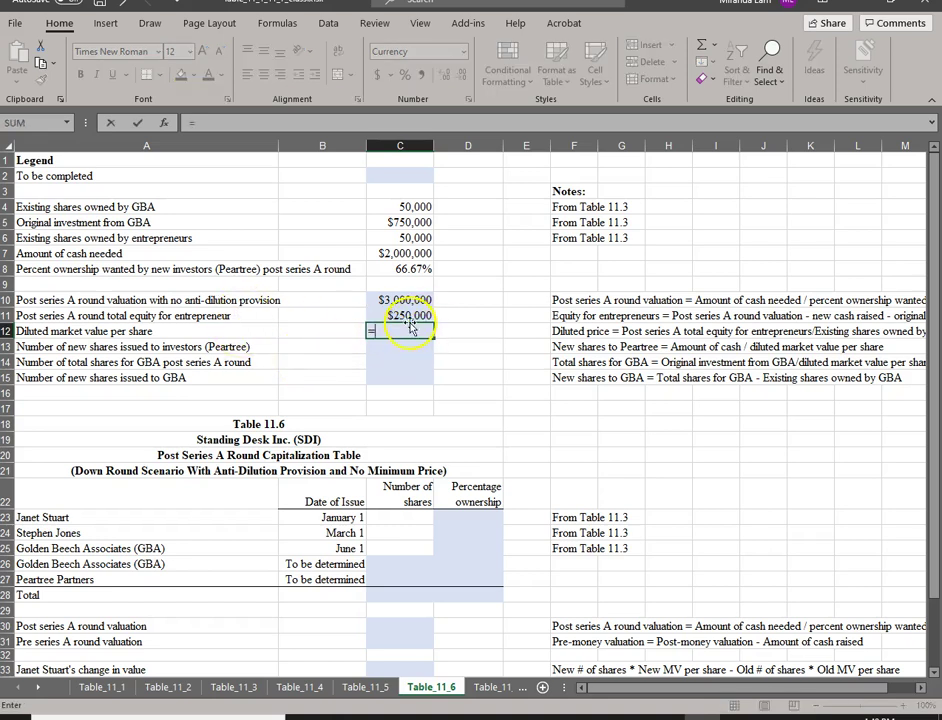
pyautogui.click(409, 316)
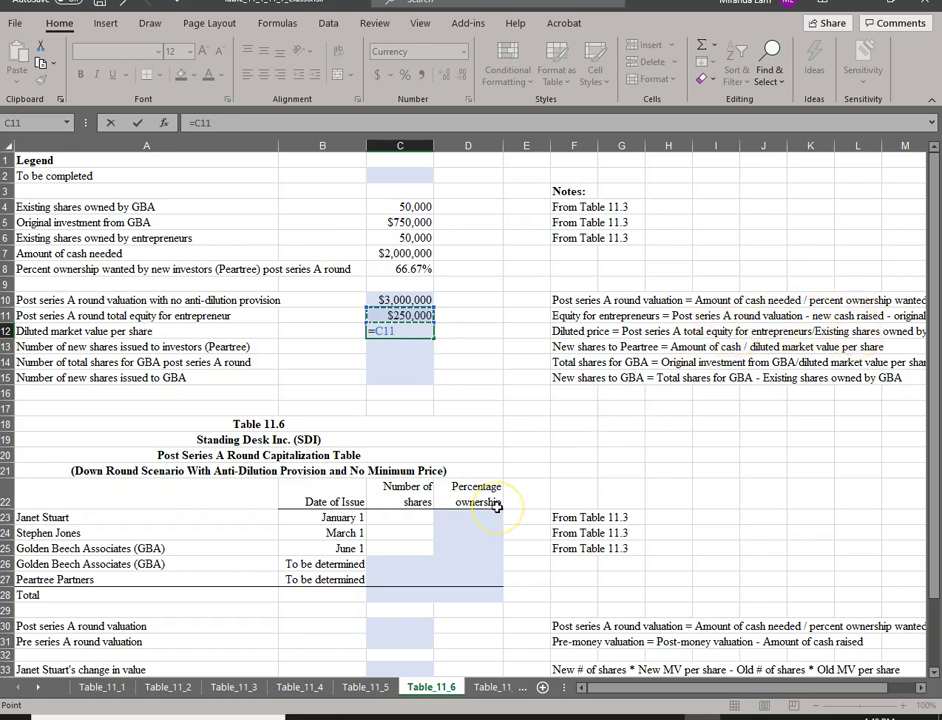
pyautogui.click(398, 240)
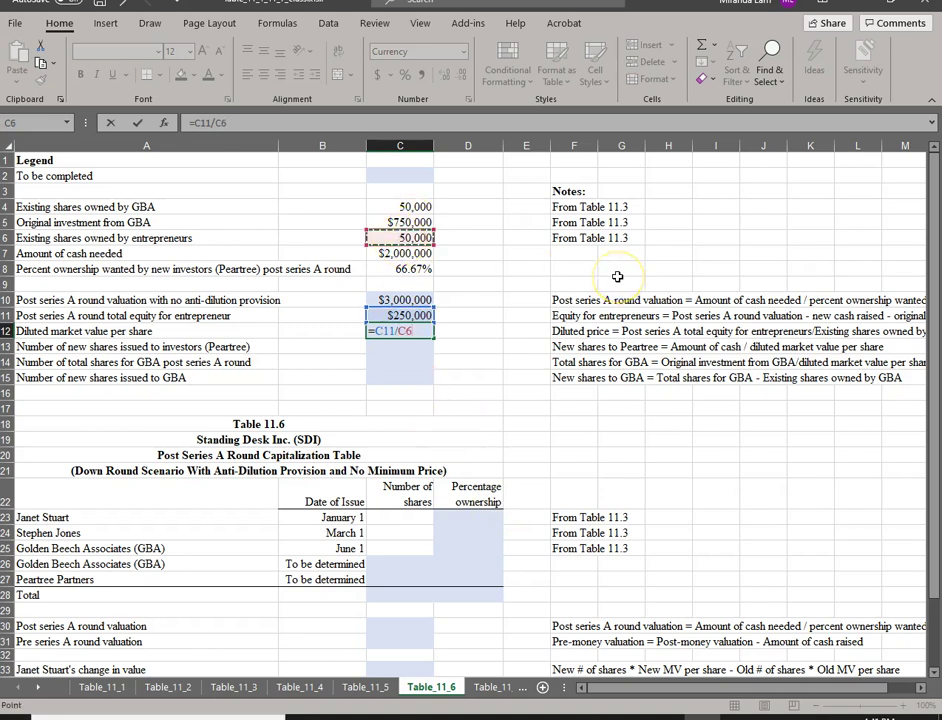
pyautogui.press('Return')
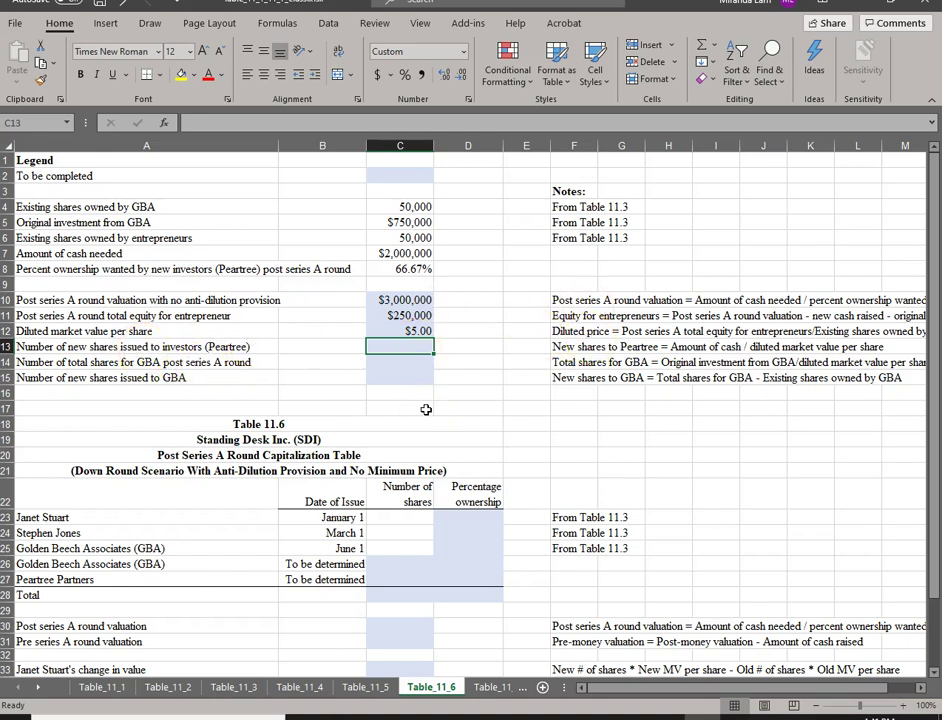
# Step: Calculate the number of new shares issued to Peartree in C13 as cash needed divided by diluted market value per share, =C7/C12
pyautogui.write('=')
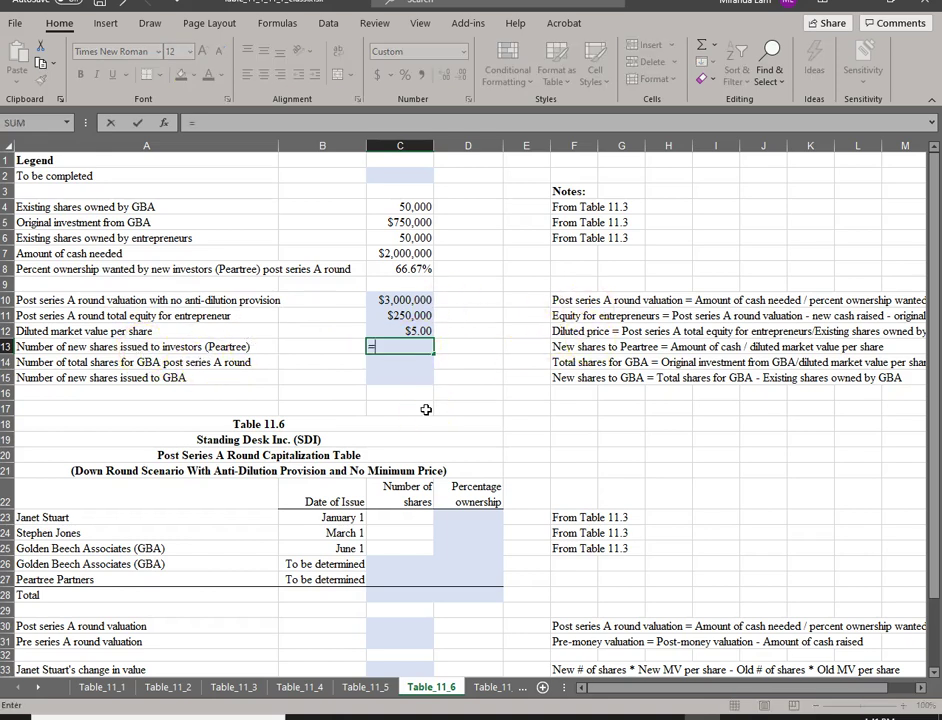
pyautogui.click(385, 252)
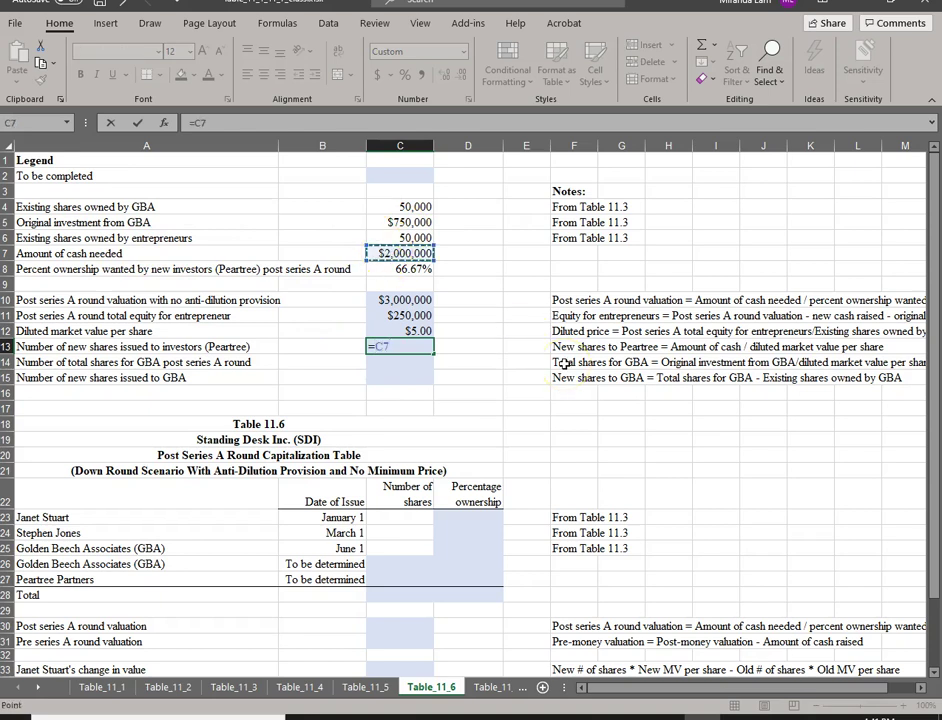
pyautogui.write('/')
pyautogui.click(398, 332)
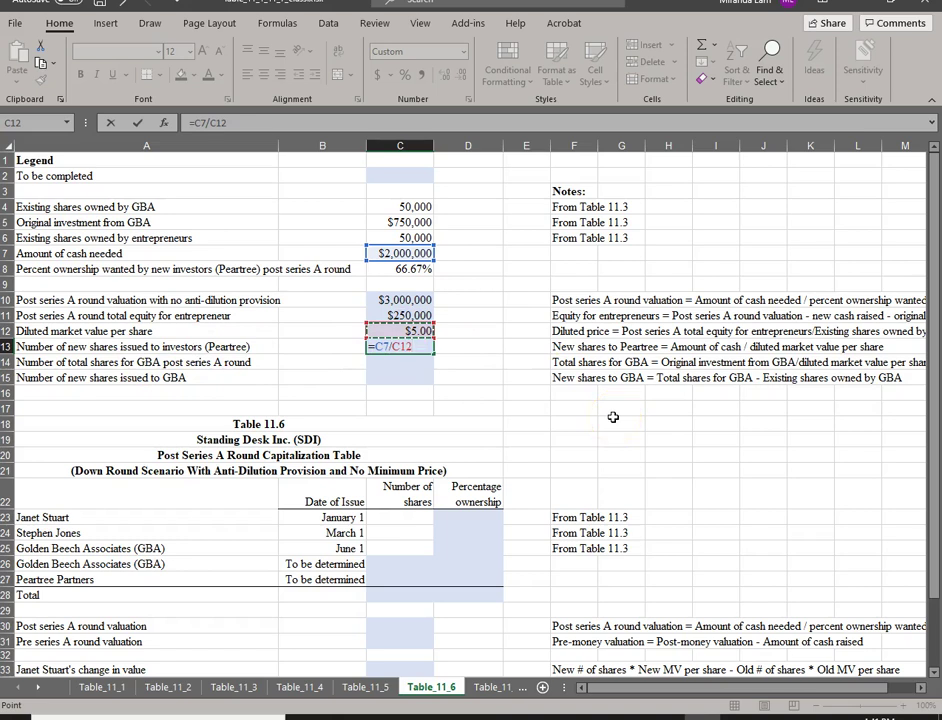
pyautogui.press('Return')
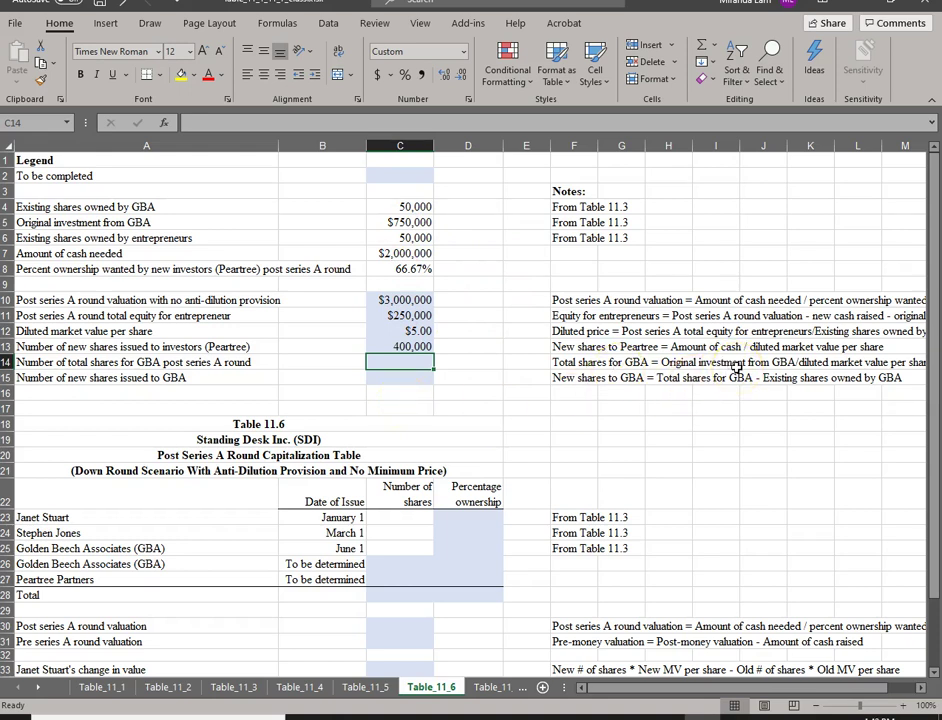
# Step: Calculate GBA's total post series A shares in C14 as original investment divided by diluted market value per share, =C5/C12
pyautogui.write('=')
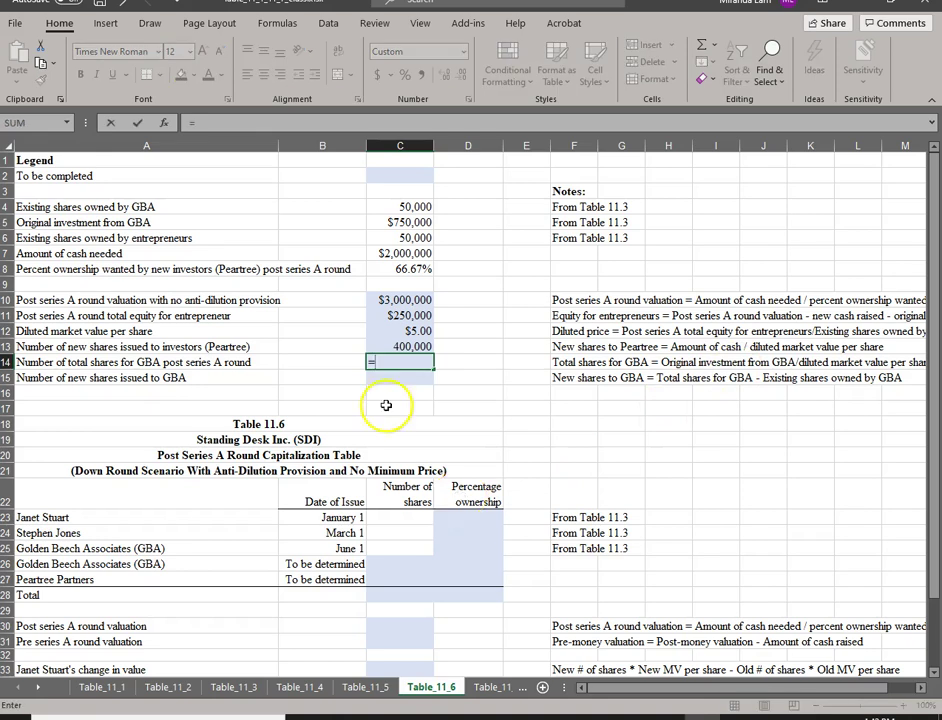
pyautogui.click(392, 220)
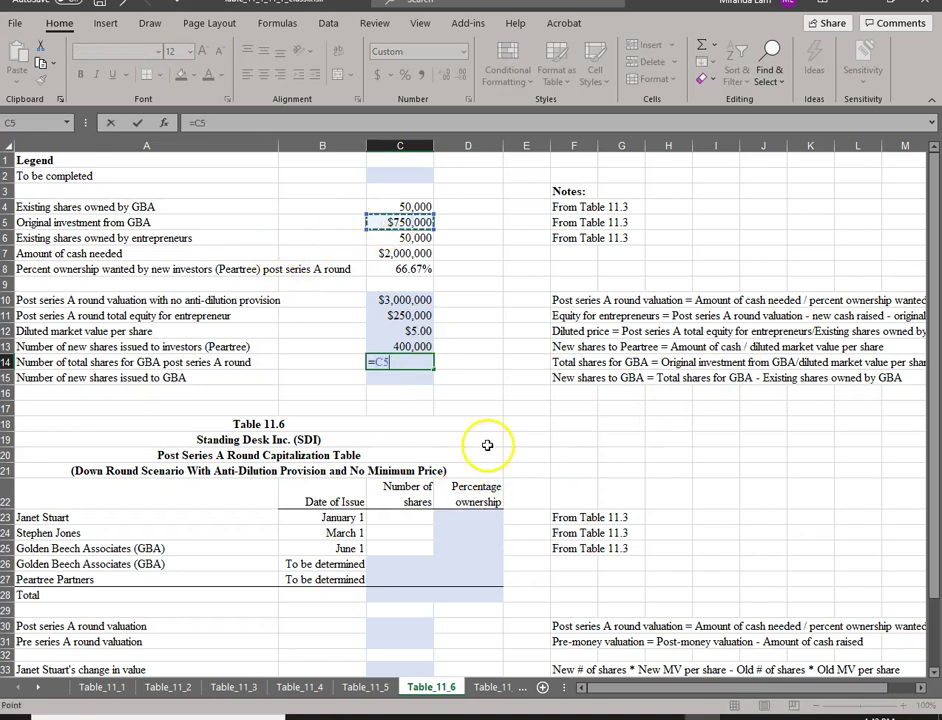
pyautogui.write('/')
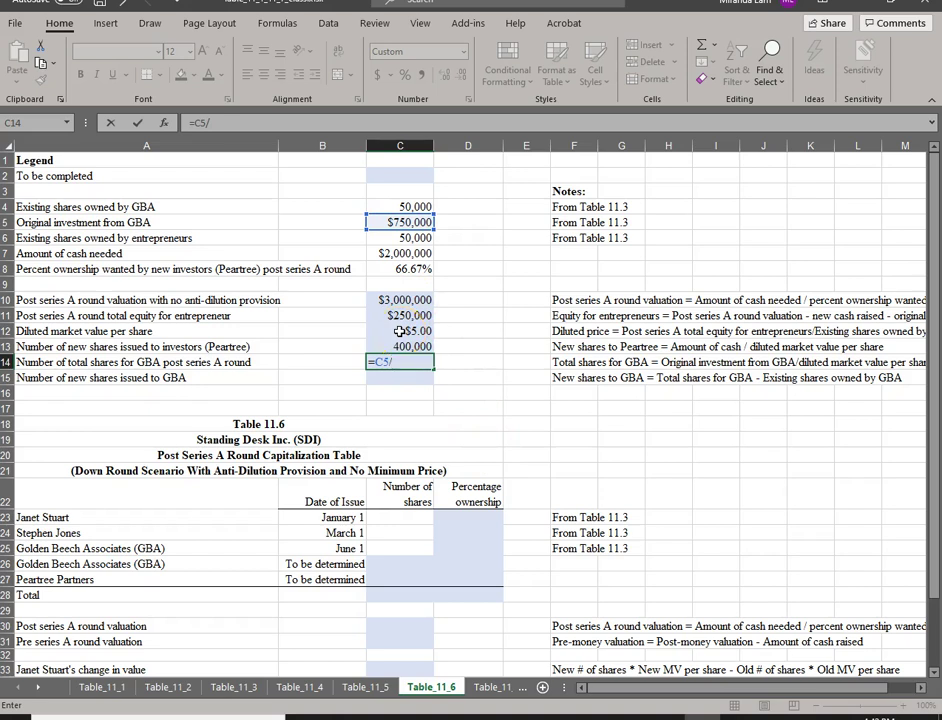
pyautogui.click(399, 331)
pyautogui.press('Return')
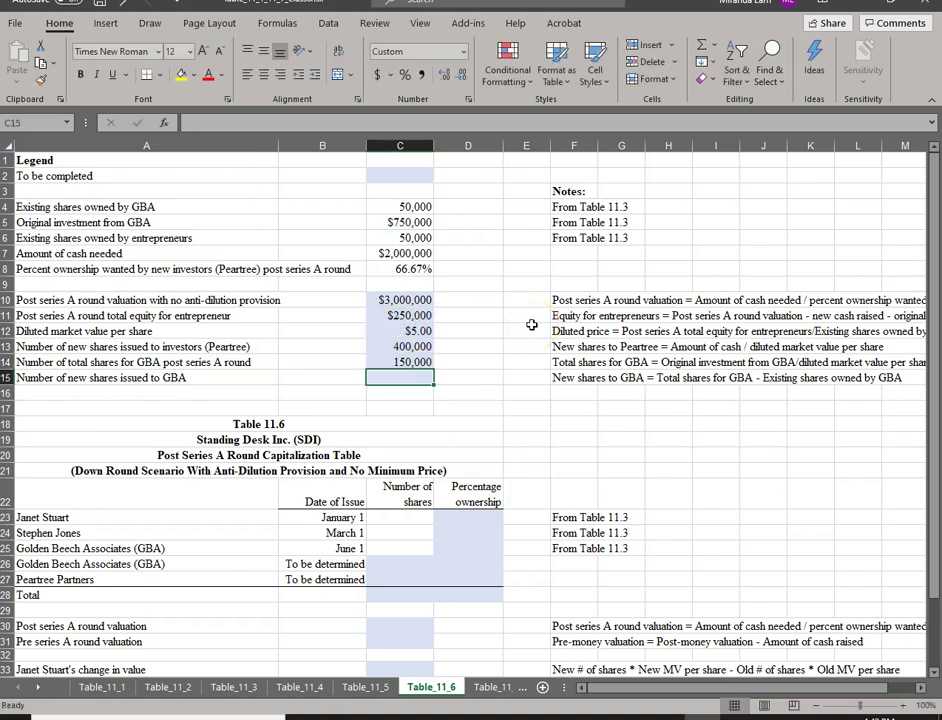
# Step: Calculate the number of new shares issued to GBA in C15 as total shares minus existing shares, =C14-C4
pyautogui.click(372, 374)
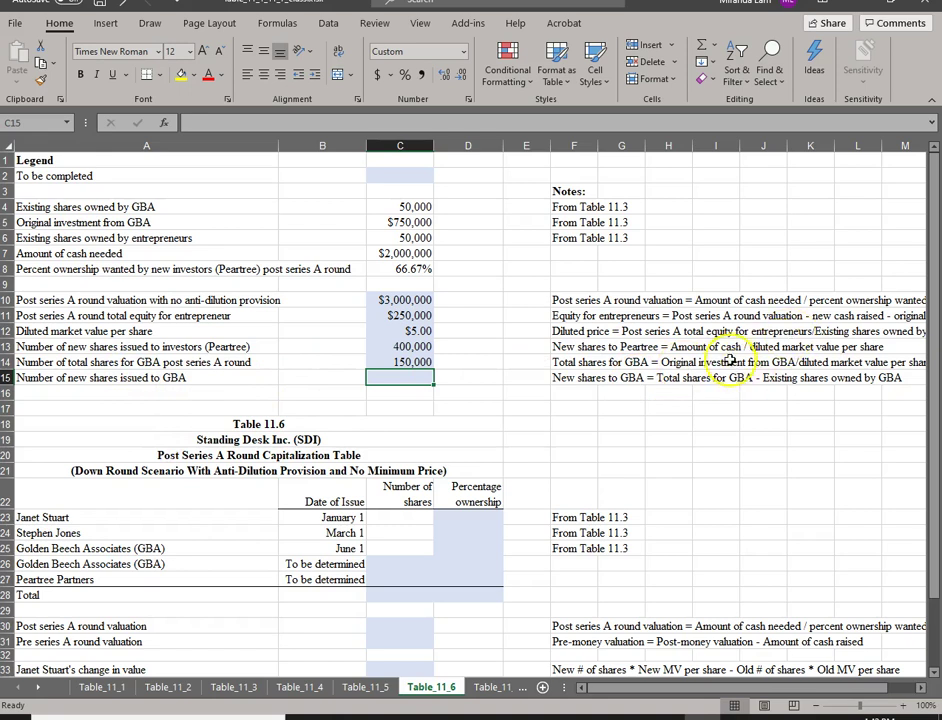
pyautogui.write('=')
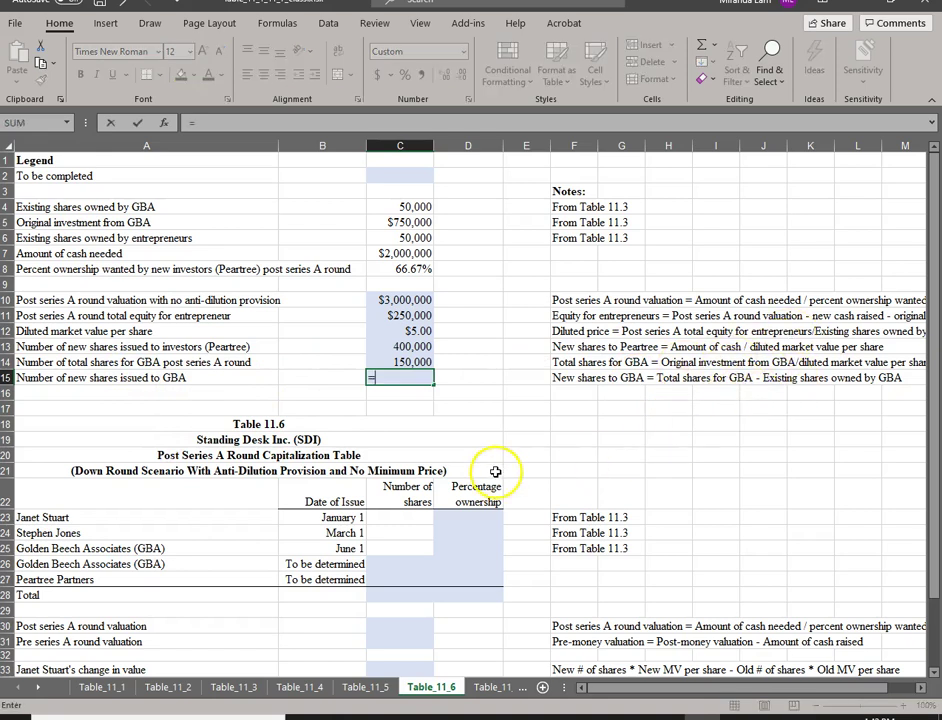
pyautogui.click(406, 363)
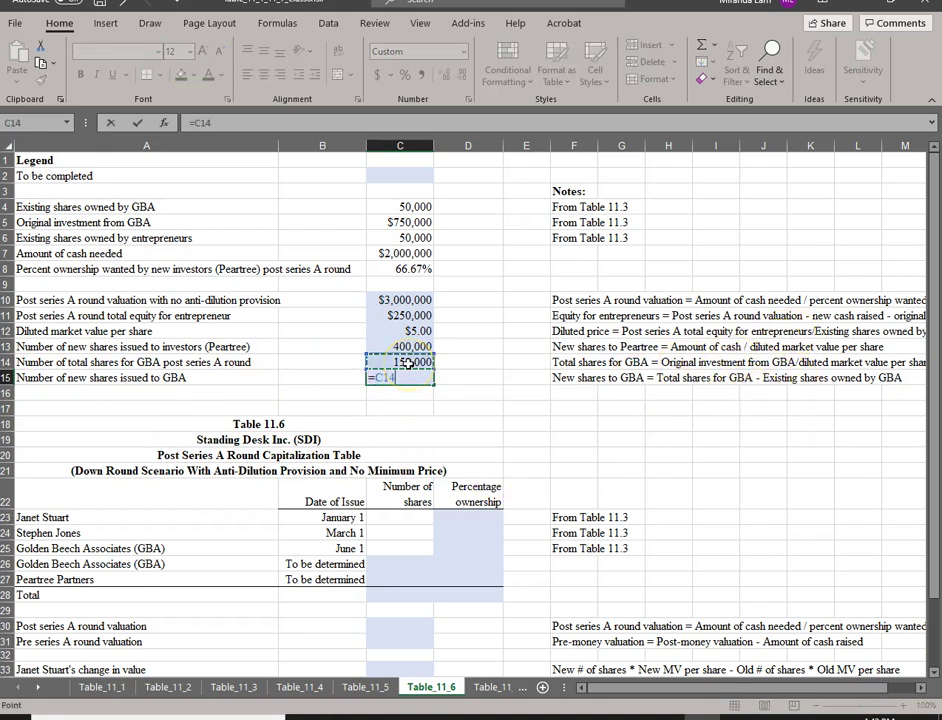
pyautogui.write('-')
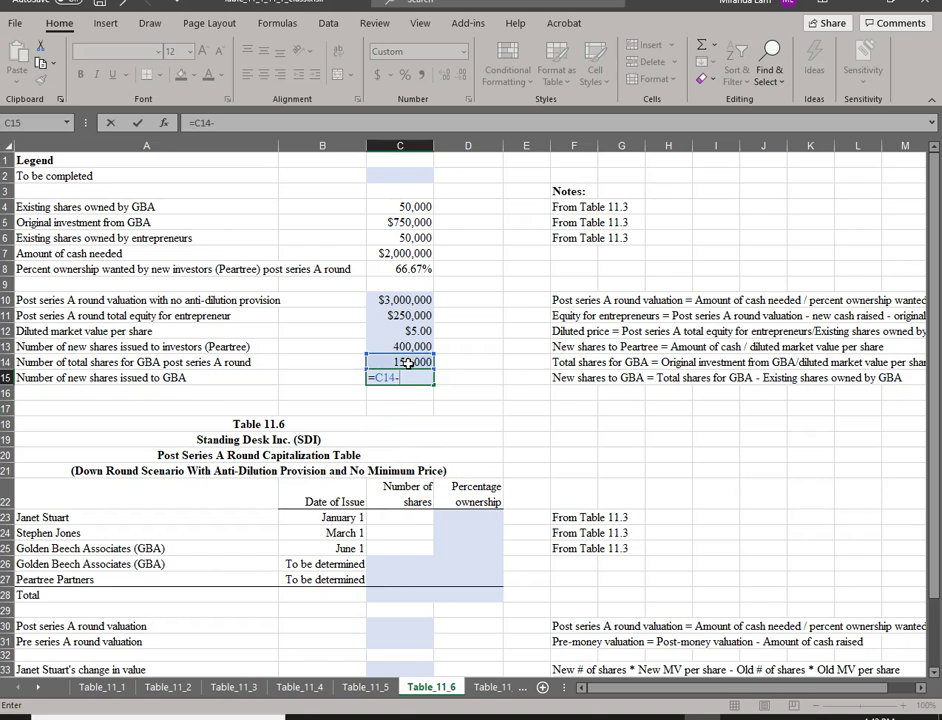
pyautogui.click(382, 203)
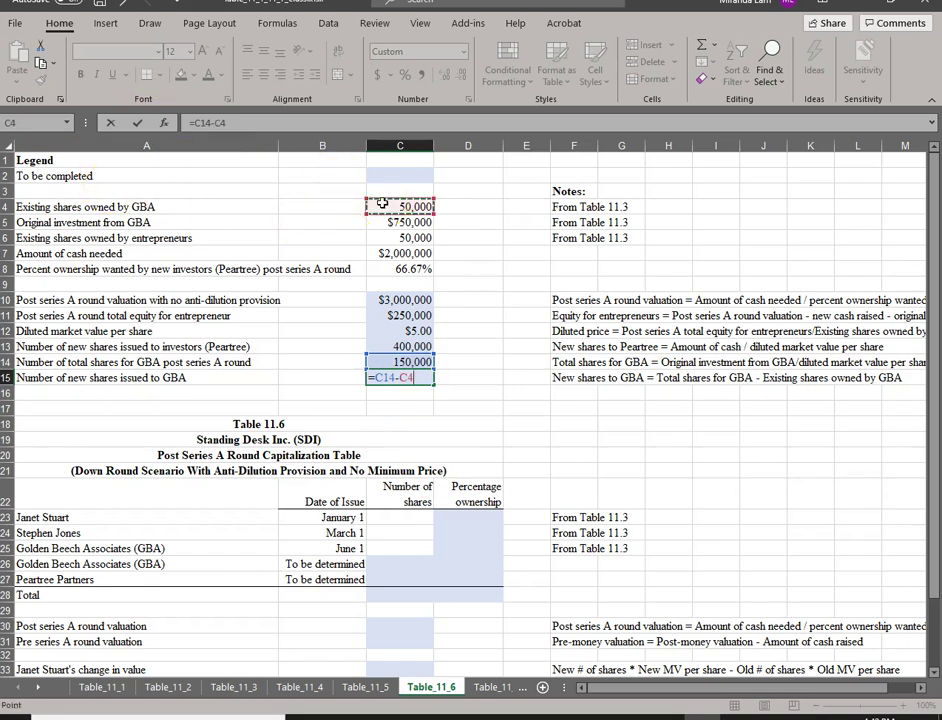
pyautogui.press('Return')
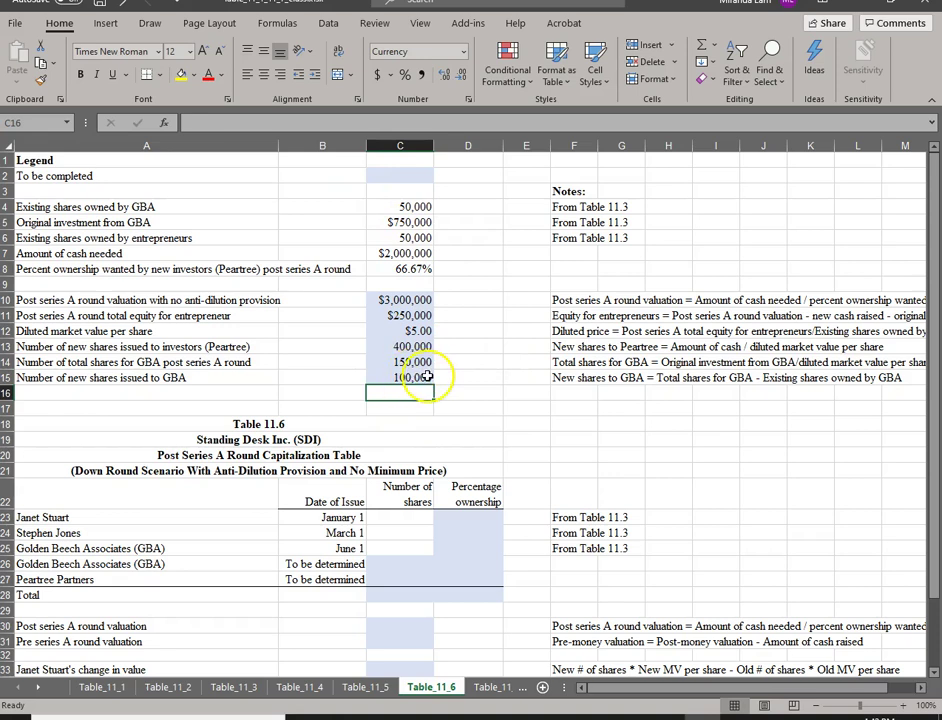
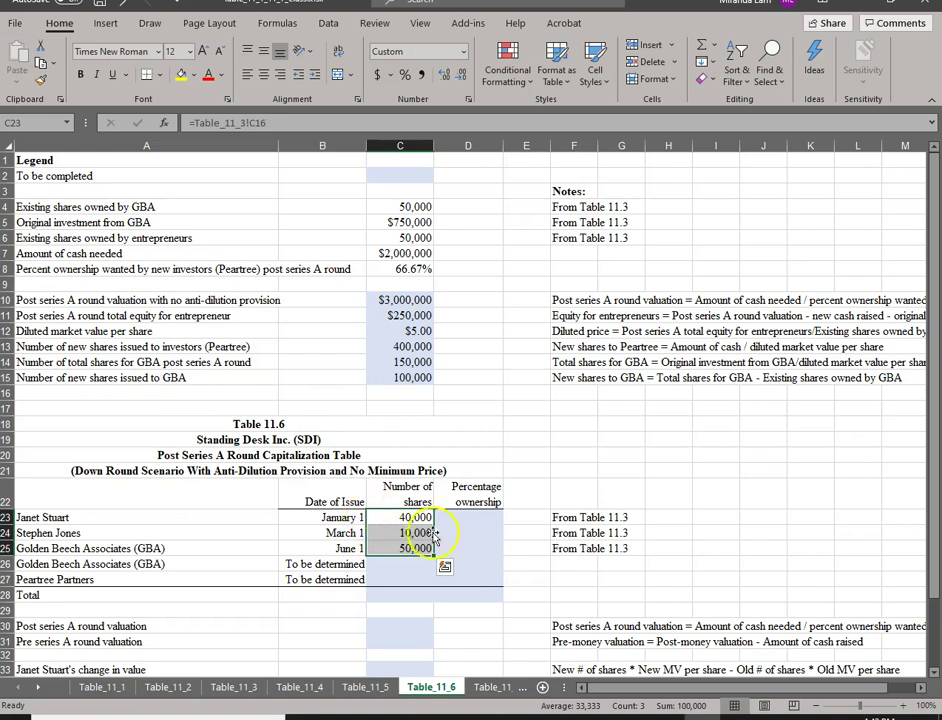
# Step: Link the new share counts into the capitalization table, with GBA in C26 as =C15 and Peartree Partners in C27 as =C13
pyautogui.click(403, 566)
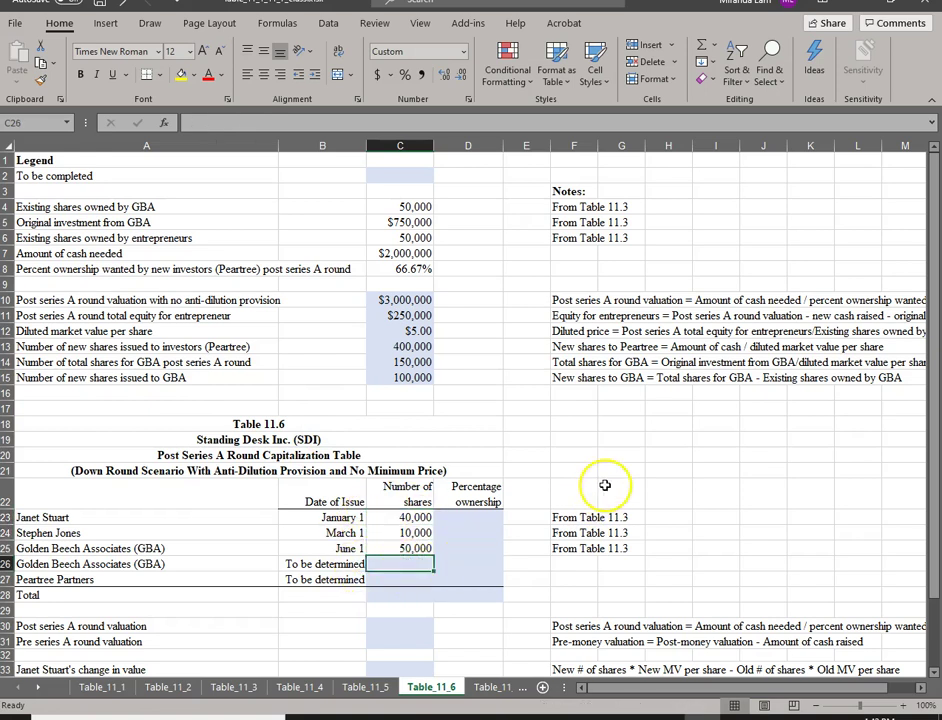
pyautogui.write('=')
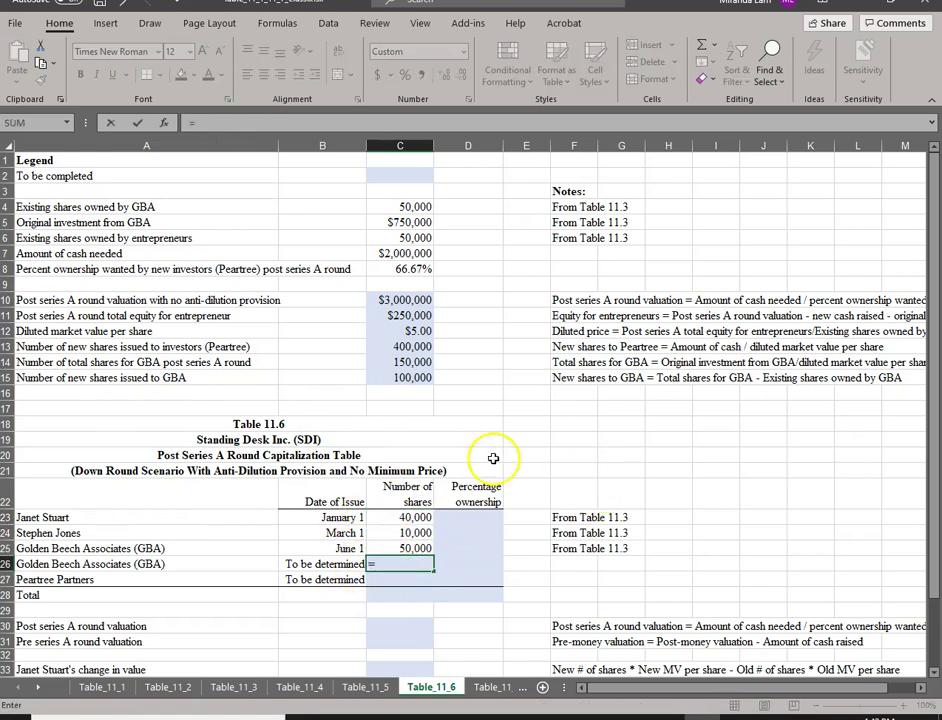
pyautogui.click(398, 376)
pyautogui.press('Return')
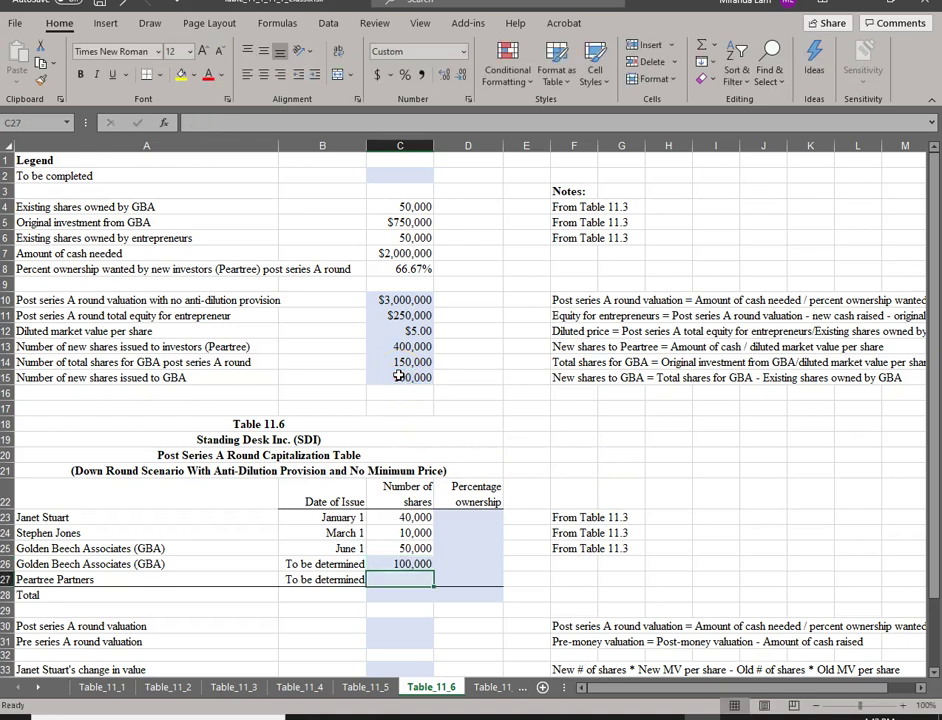
pyautogui.write('=')
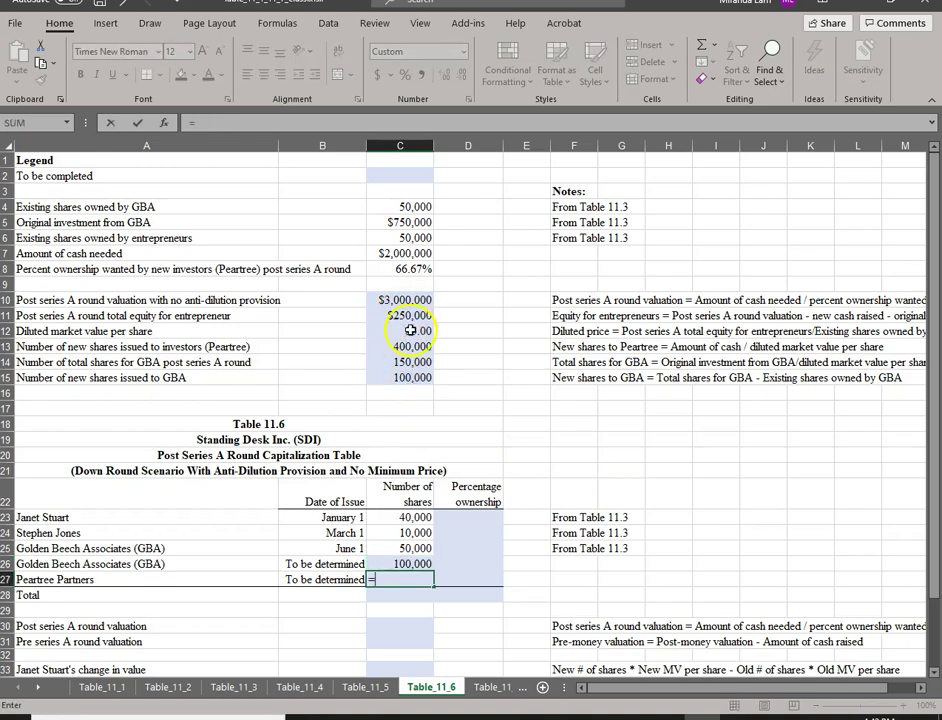
pyautogui.click(410, 346)
pyautogui.press('Return')
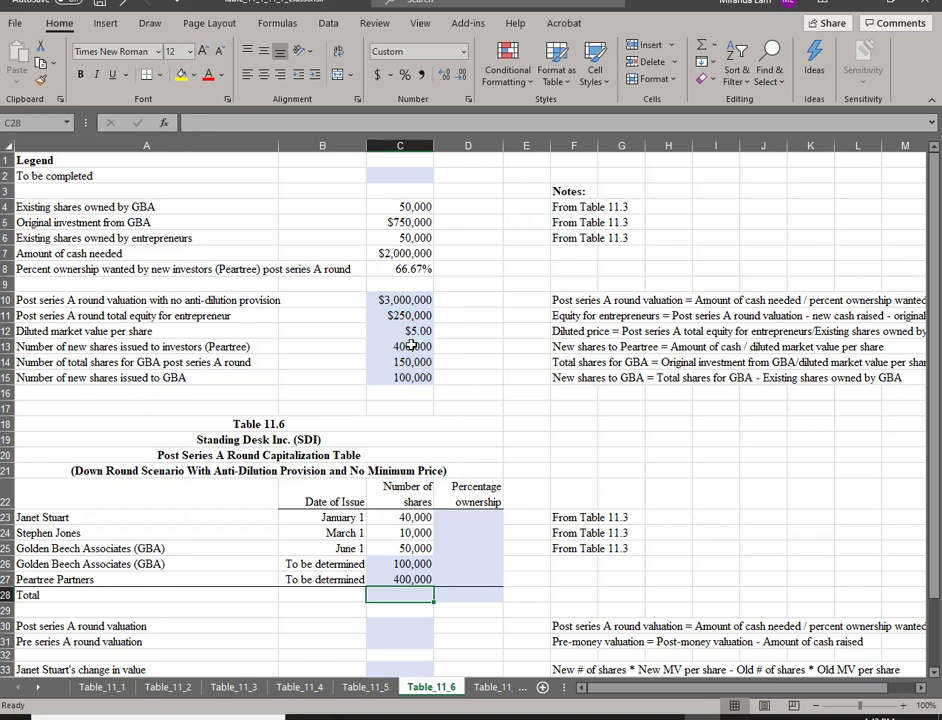
# Step: Total the number of shares in C28 by summing C23 through C27
pyautogui.write('=sum(')
pyautogui.press('Up')
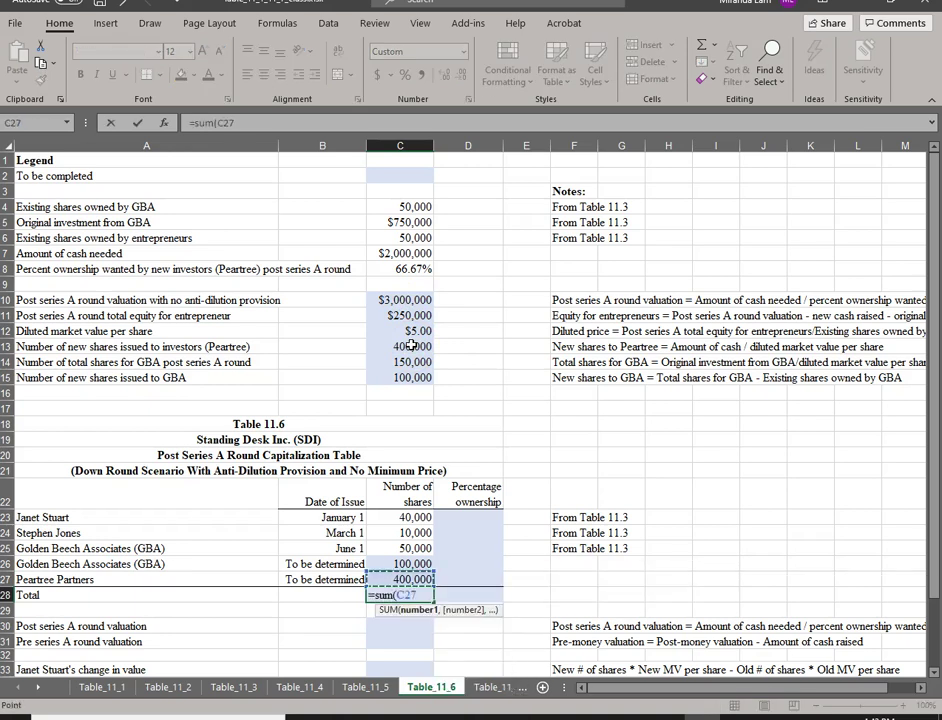
pyautogui.hotkey('shift', 'Up')
pyautogui.hotkey('shift', 'Up')
pyautogui.hotkey('shift', 'Up')
pyautogui.hotkey('shift', 'Up')
pyautogui.press('Return')
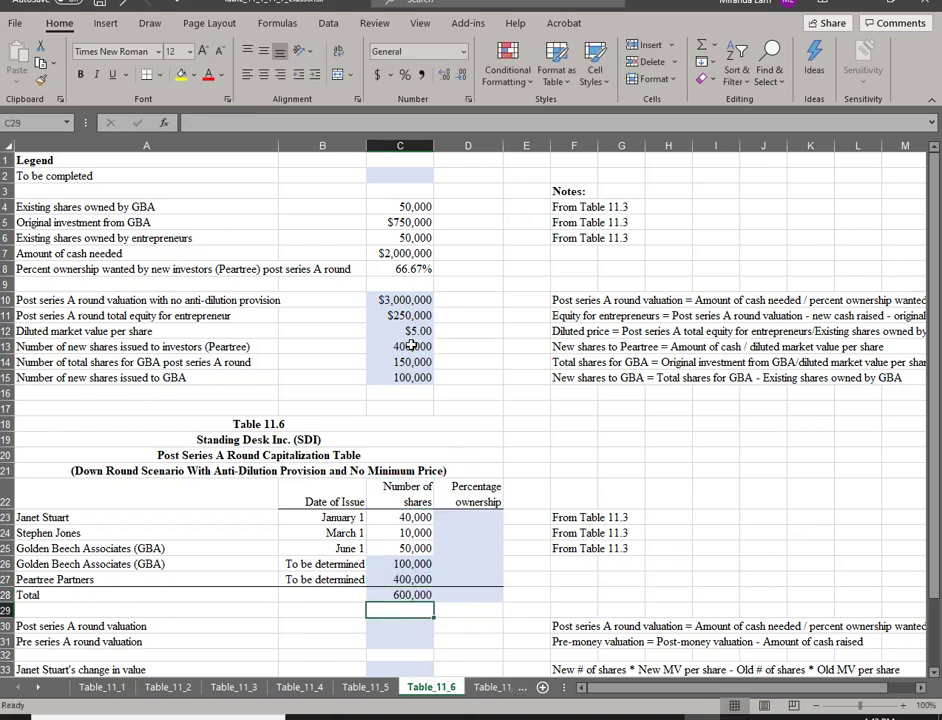
# Step: Calculate the first shareholder's percentage ownership in D23 with an absolute reference to the share total, =C23/$C$28
pyautogui.click(496, 519)
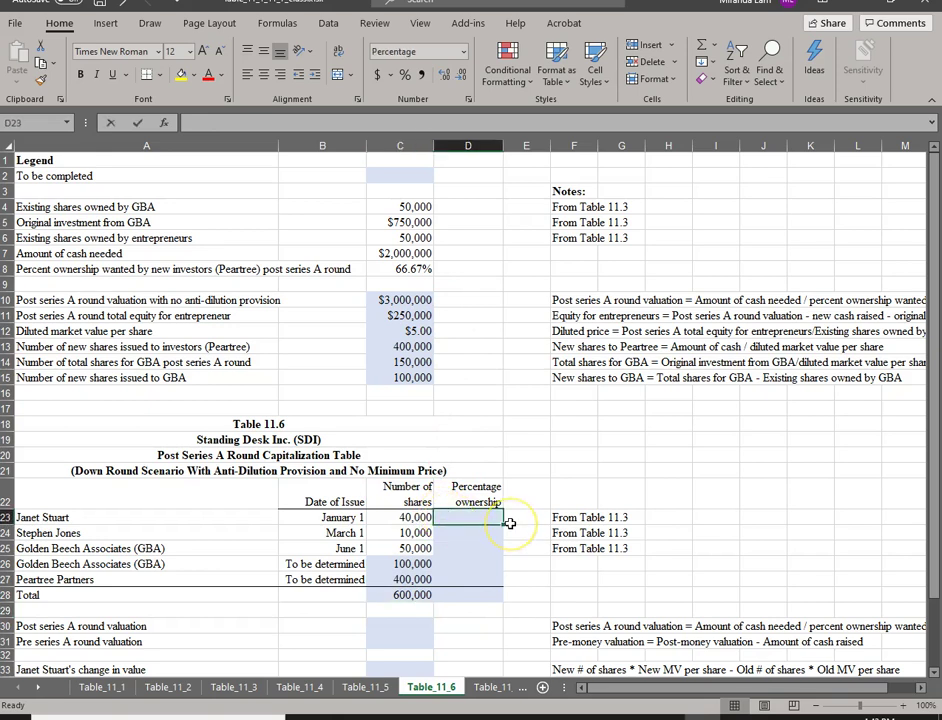
pyautogui.write('=')
pyautogui.press('Left')
pyautogui.write('/')
pyautogui.press('Left')
pyautogui.press('Down')
pyautogui.press('Down')
pyautogui.press('Down')
pyautogui.press('Down')
pyautogui.press('Down')
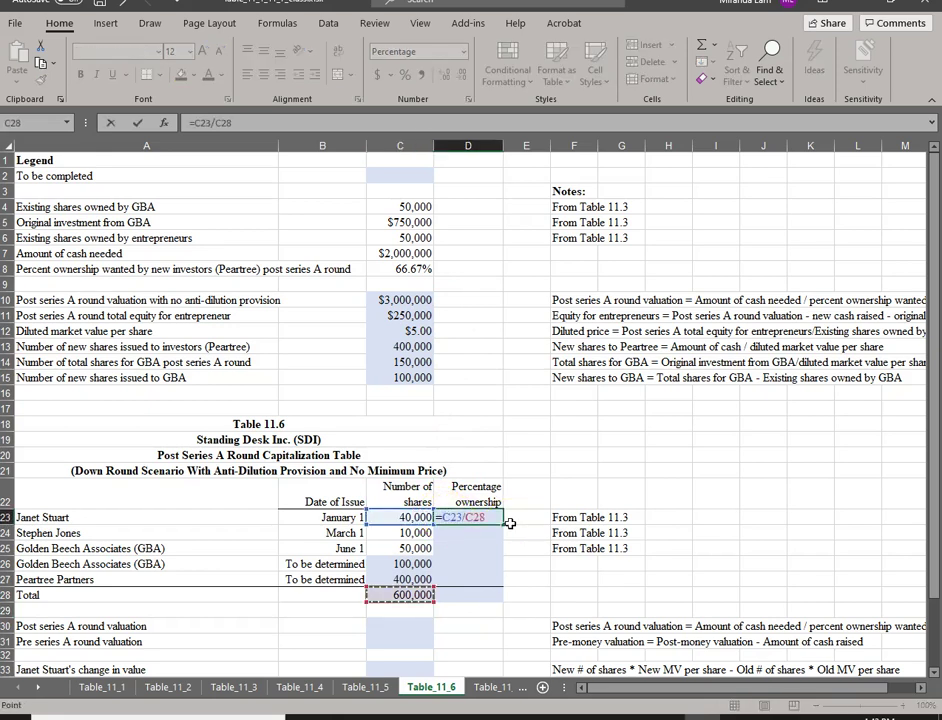
pyautogui.press('F4')
pyautogui.press('Return')
# Step: Copy the percentage ownership formula from D23 down through D27 for the remaining shareholders
pyautogui.press('Up')
pyautogui.hotkey('ctrl', 'shift', 'Down')
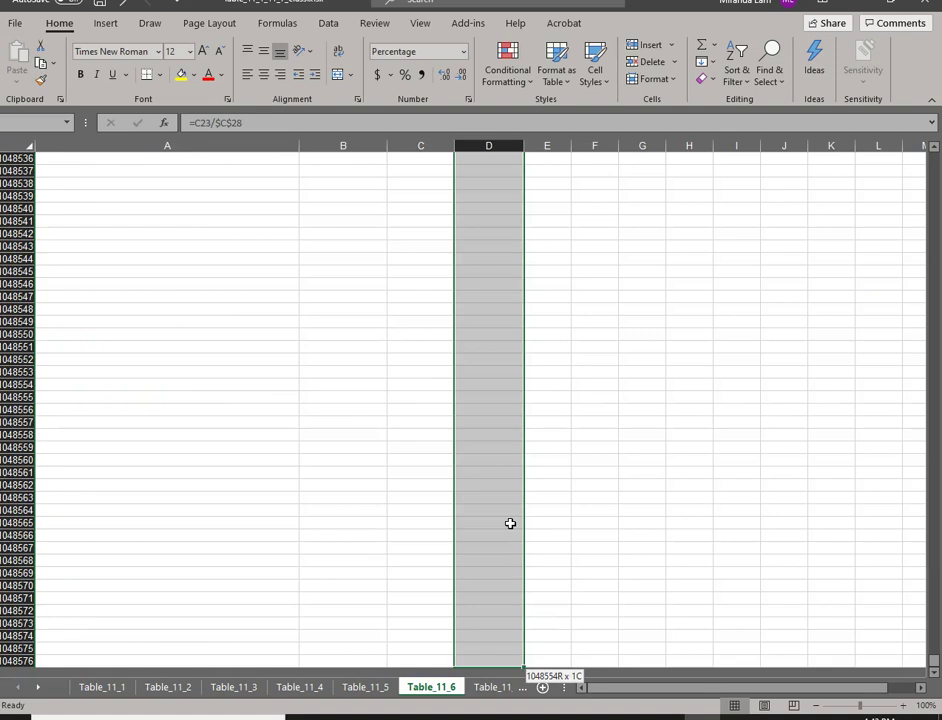
pyautogui.hotkey('ctrl', 'shift', 'Up')
pyautogui.hotkey('shift', 'Down')
pyautogui.hotkey('shift', 'Down')
pyautogui.hotkey('shift', 'Down')
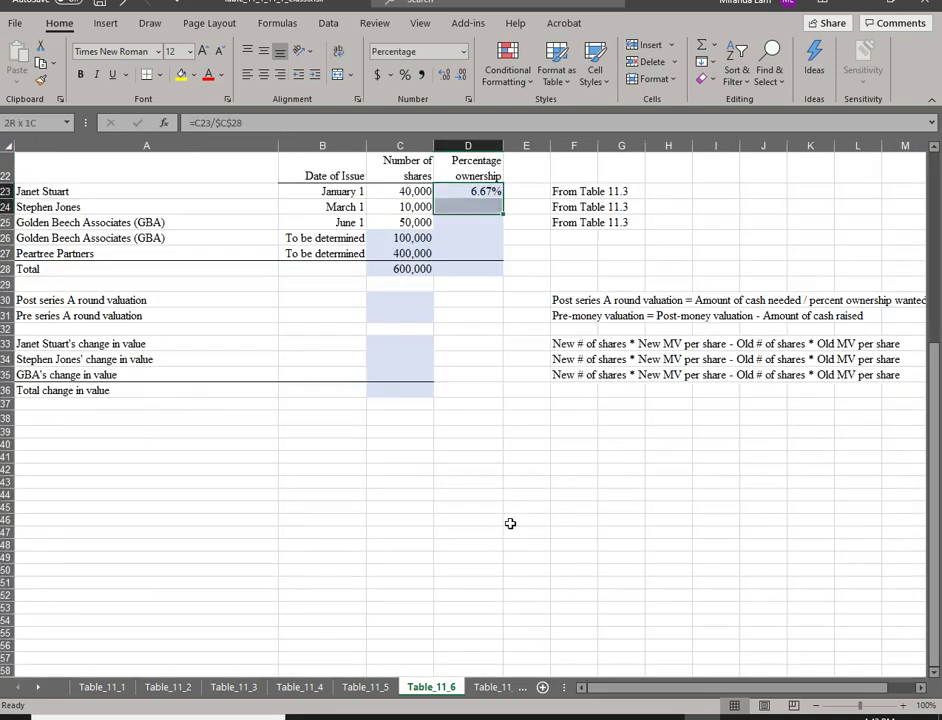
pyautogui.click(469, 190)
pyautogui.hotkey('ctrl', 'c')
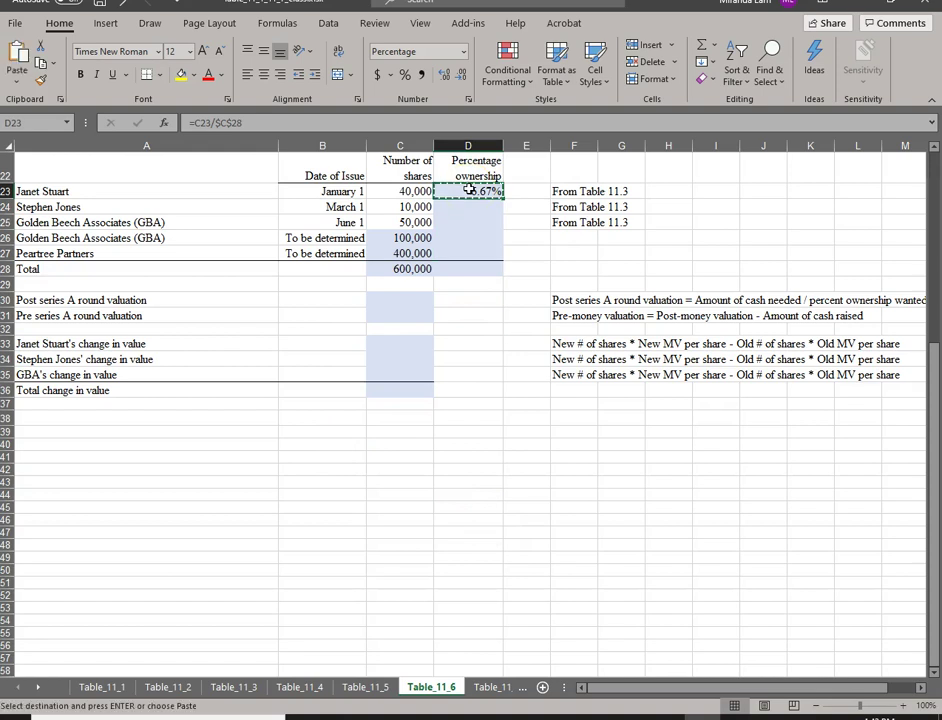
pyautogui.hotkey('shift', 'Down')
pyautogui.hotkey('shift', 'Down')
pyautogui.hotkey('shift', 'Down')
pyautogui.hotkey('shift', 'Down')
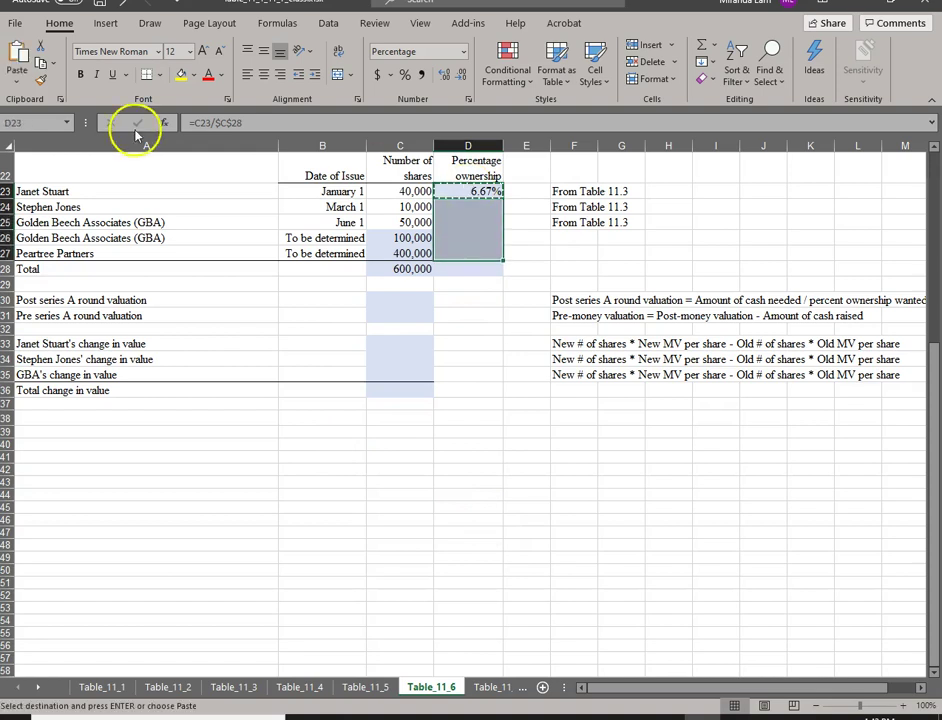
pyautogui.click(22, 82)
pyautogui.click(36, 122)
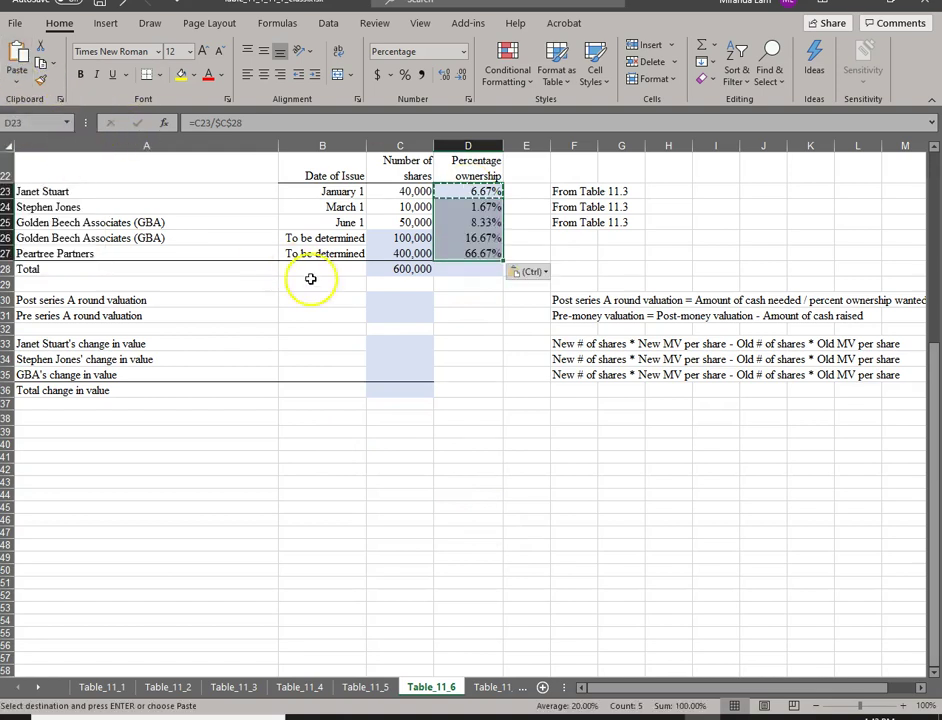
# Step: Total the percentage ownership in D28 by summing D23 through D27
pyautogui.click(478, 269)
pyautogui.write('=sum(')
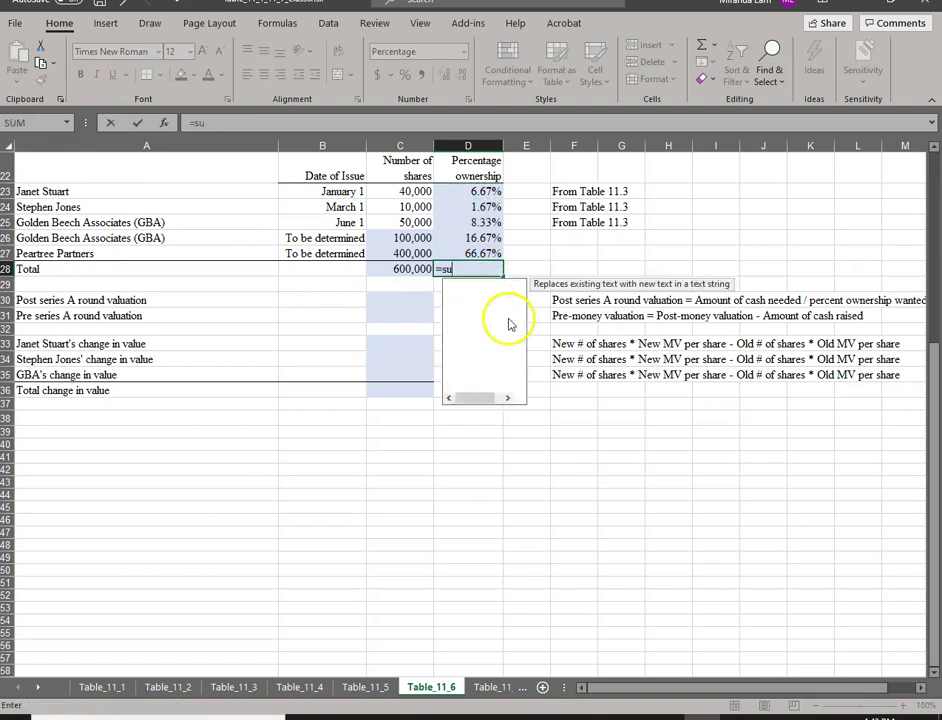
pyautogui.press('Up')
pyautogui.hotkey('shift', 'Up')
pyautogui.hotkey('shift', 'Up')
pyautogui.hotkey('shift', 'Up')
pyautogui.hotkey('shift', 'Up')
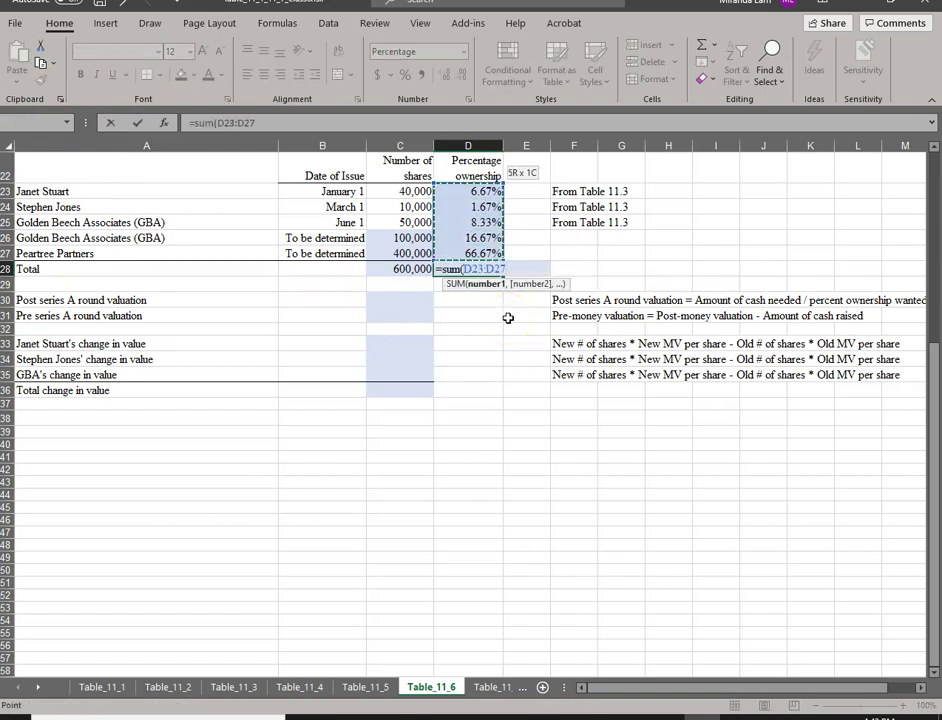
pyautogui.press('Return')
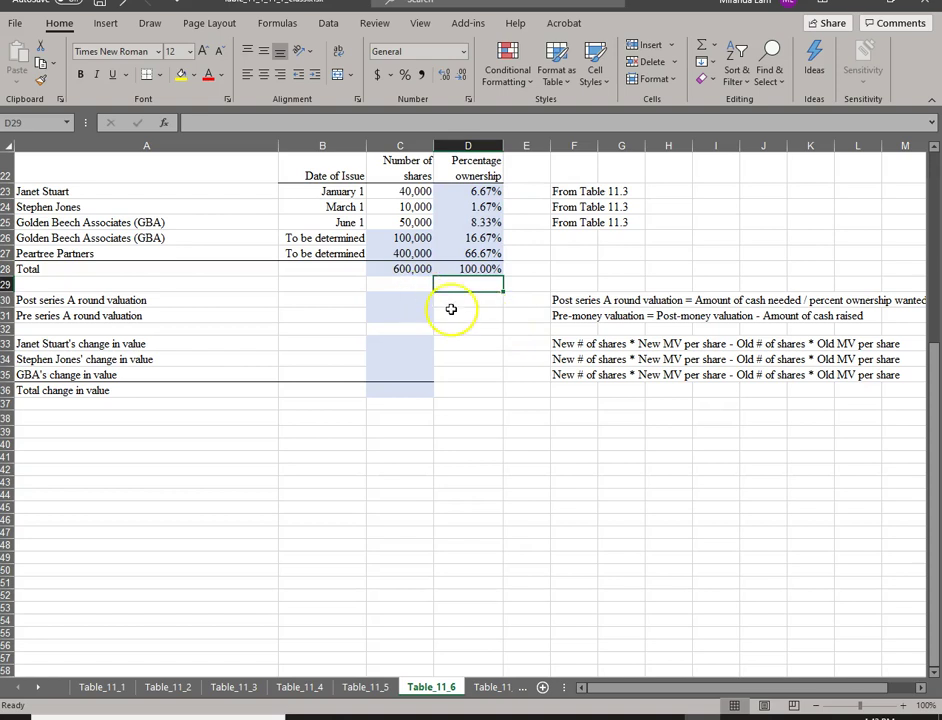
# Step: Check GBA's combined ownership with a scratch formula in E25, =D25+D26, and clear the cell
pyautogui.scroll(2, 451, 310)
pyautogui.scroll(3, 451, 310)
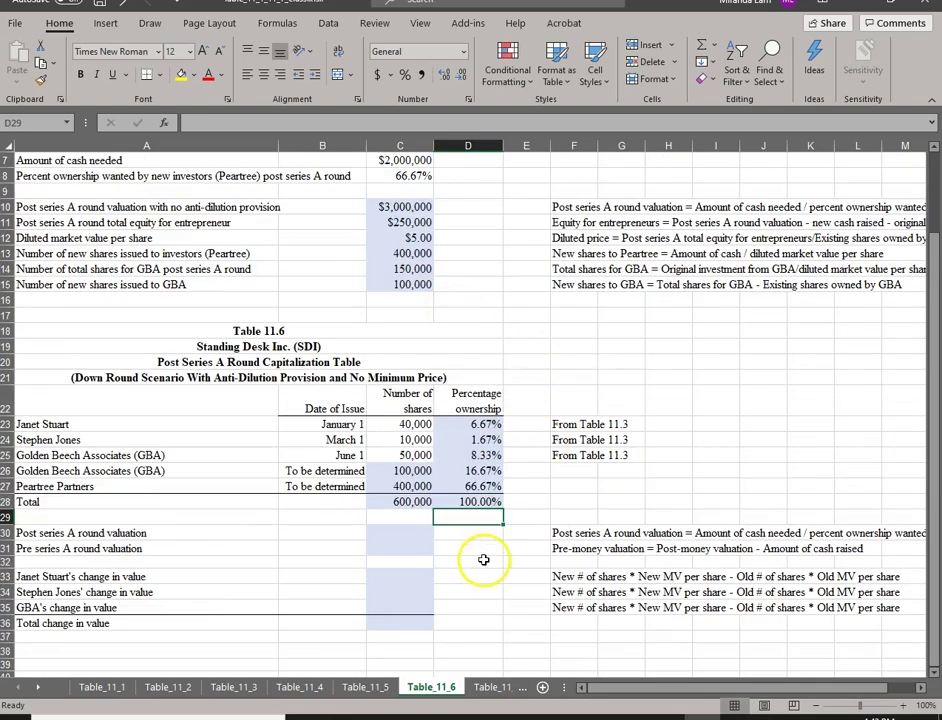
pyautogui.click(487, 439)
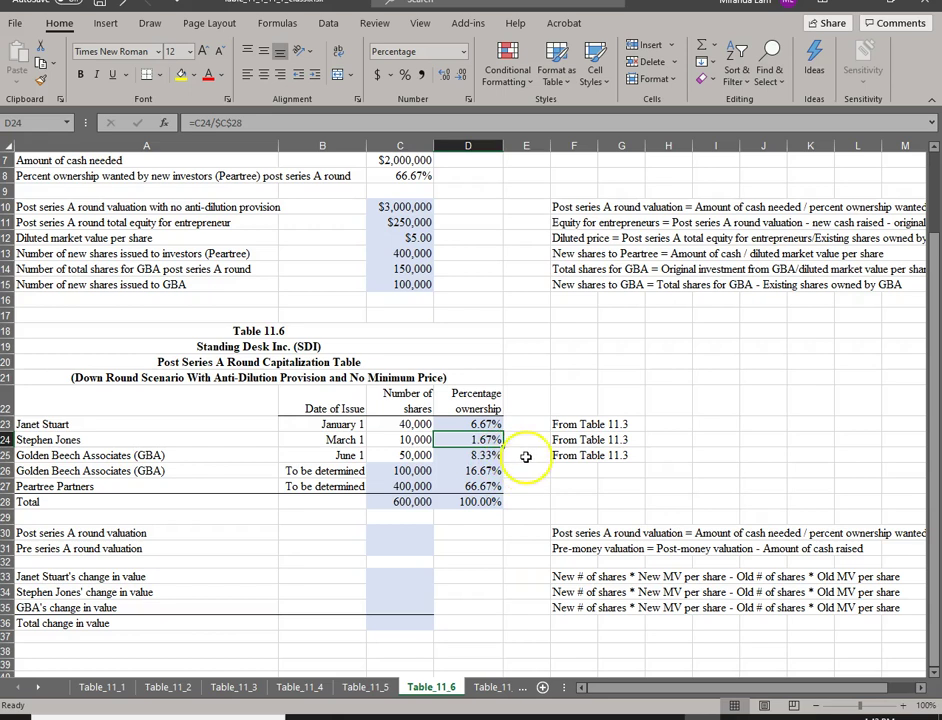
pyautogui.click(526, 454)
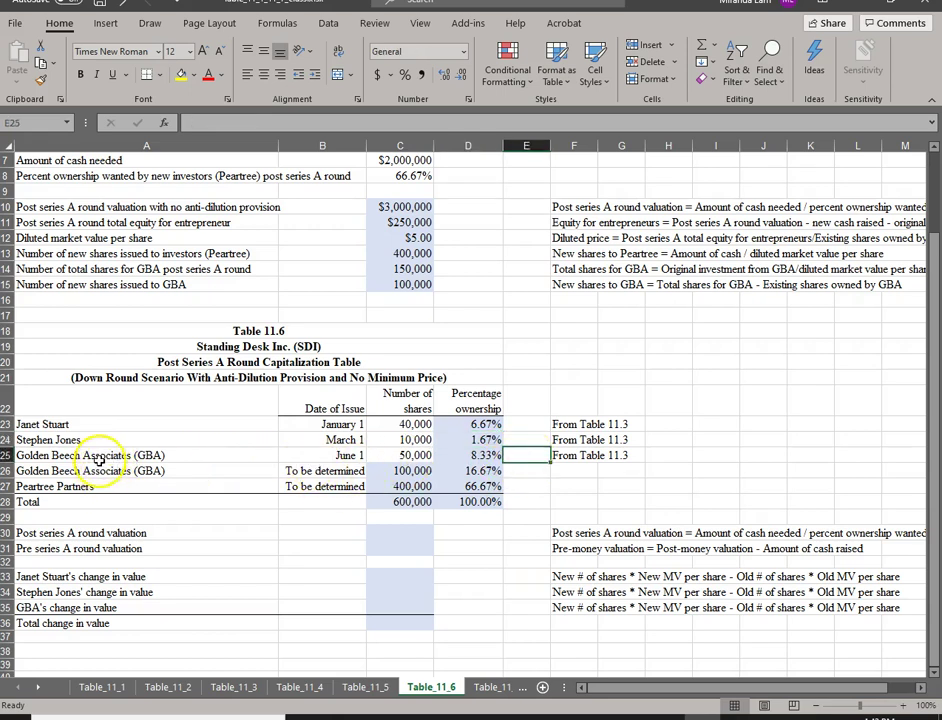
pyautogui.write('=')
pyautogui.press('Left')
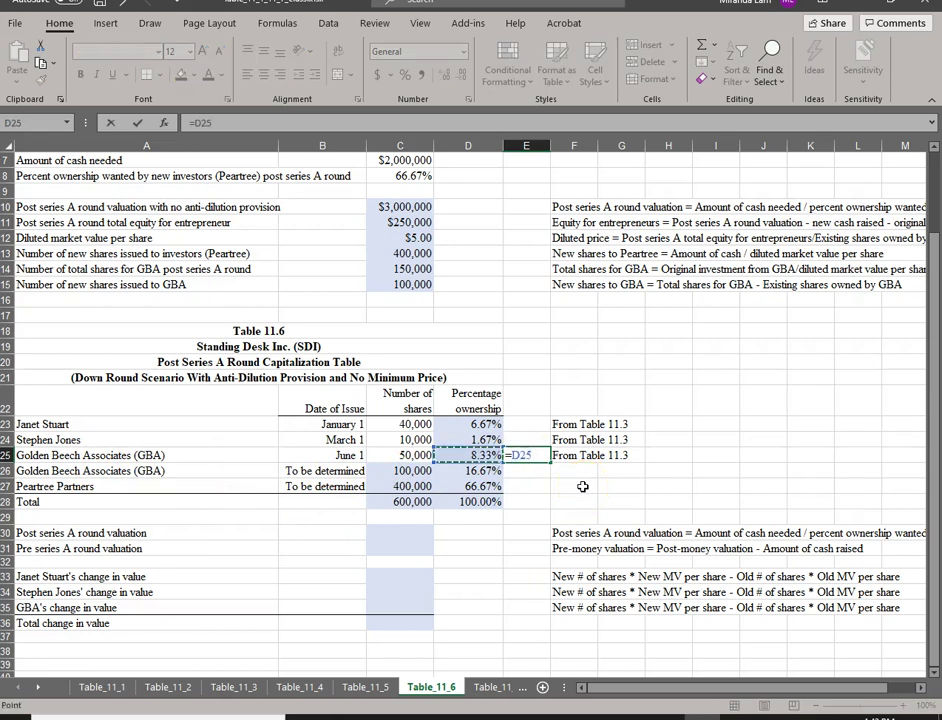
pyautogui.write('+')
pyautogui.press('Left')
pyautogui.press('Down')
pyautogui.press('Return')
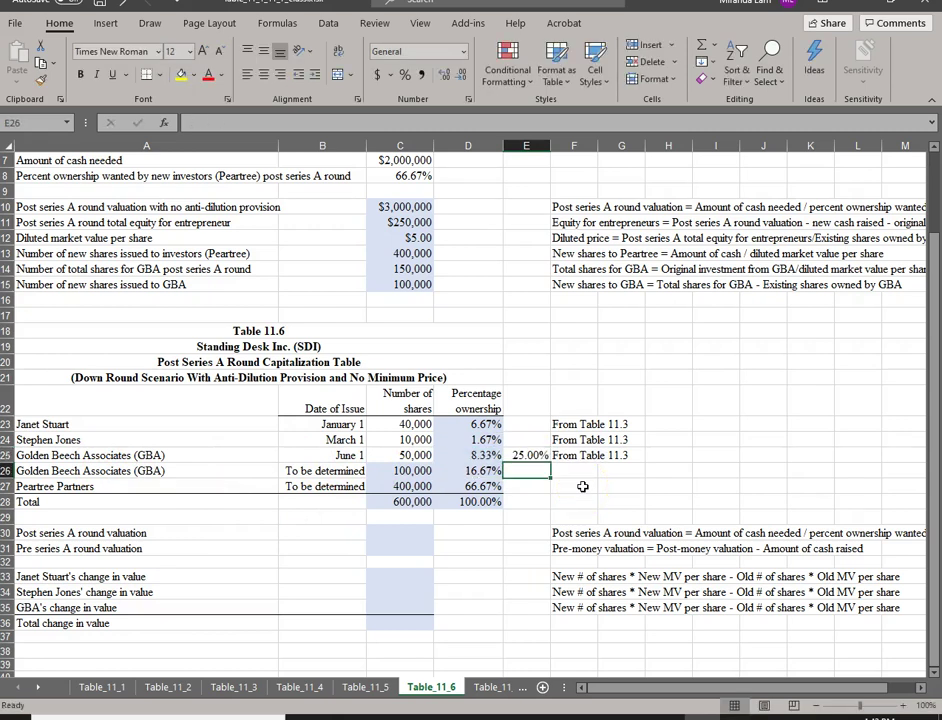
pyautogui.press('Up')
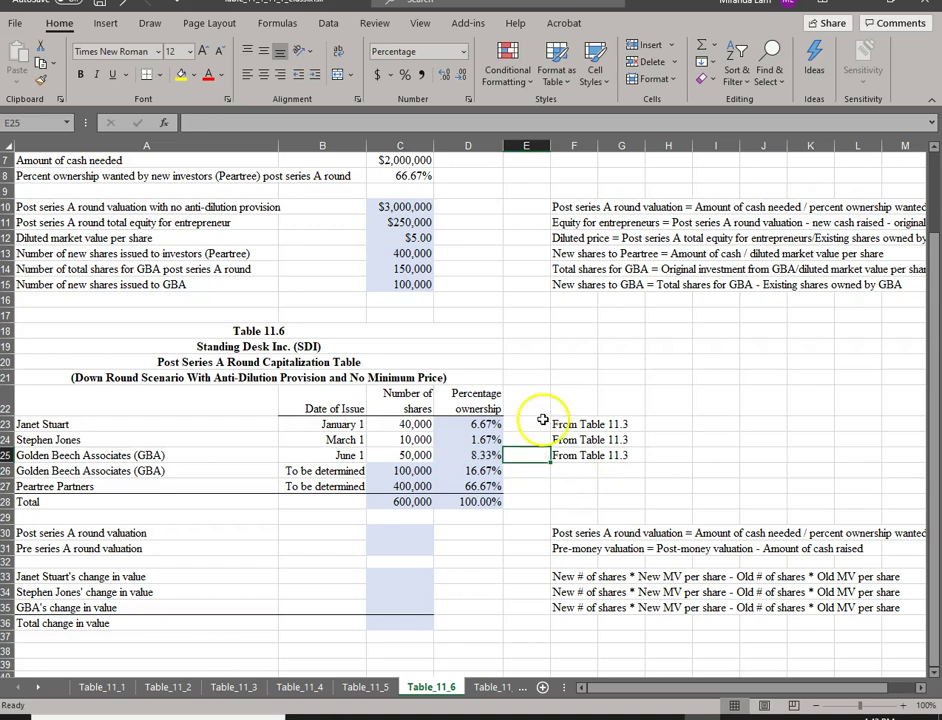
# Step: Open the Table_11_5 sheet to compare ownership in the down round scenario with no anti-dilution provision
pyautogui.click(362, 689)
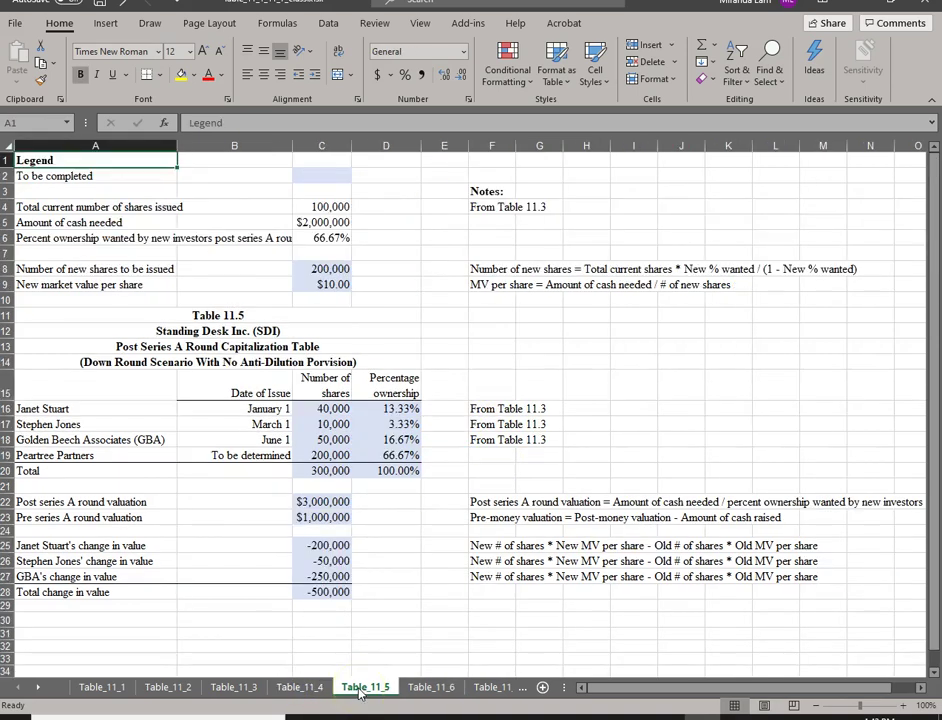
# Step: View the Table_11_4 sheet, return to Table_11_6, and calculate the post series A round valuation in C30 as =C7/C8
pyautogui.click(310, 689)
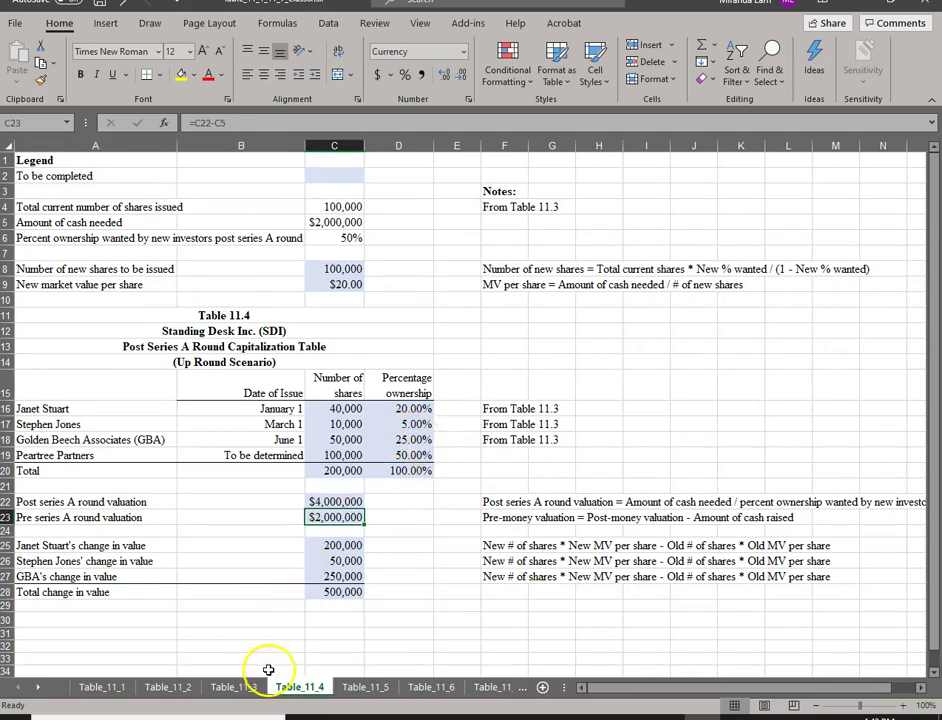
pyautogui.click(433, 688)
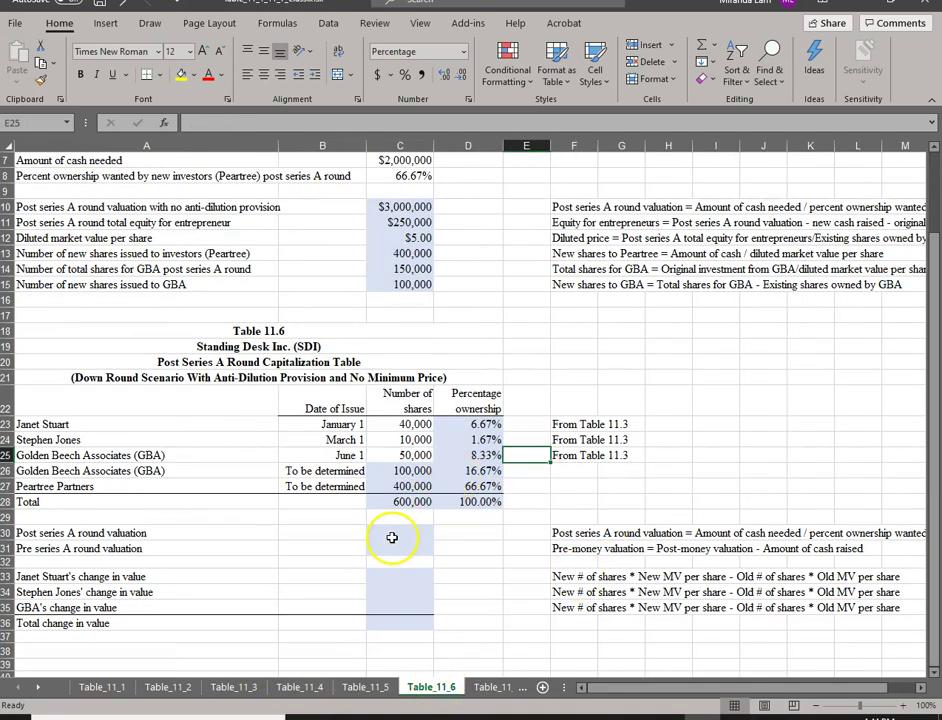
pyautogui.click(409, 534)
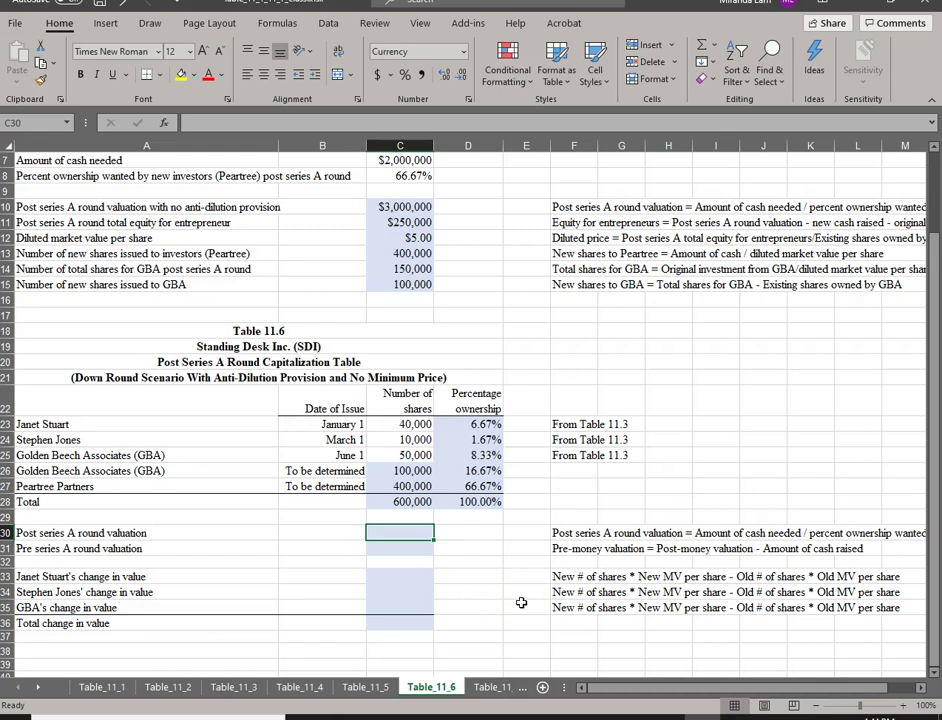
pyautogui.write('=')
pyautogui.scroll(2, 425, 385)
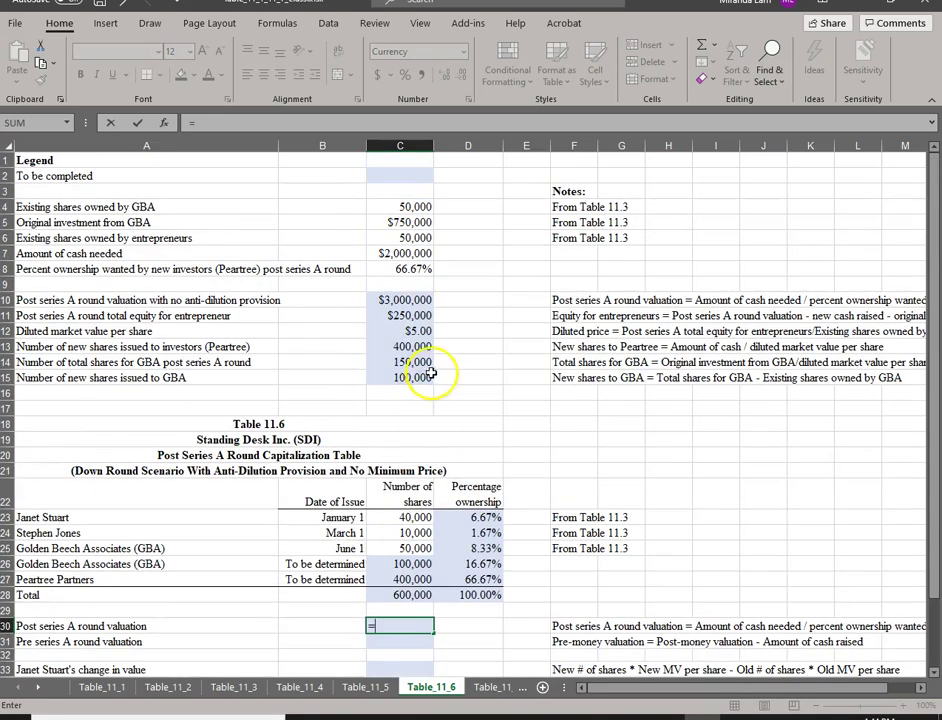
pyautogui.click(399, 257)
pyautogui.write('/')
pyautogui.click(395, 268)
pyautogui.press('Return')
# Step: Calculate the pre series A round valuation in C31 as =C30-C7, subtracting the amount of cash needed
pyautogui.press('Right')
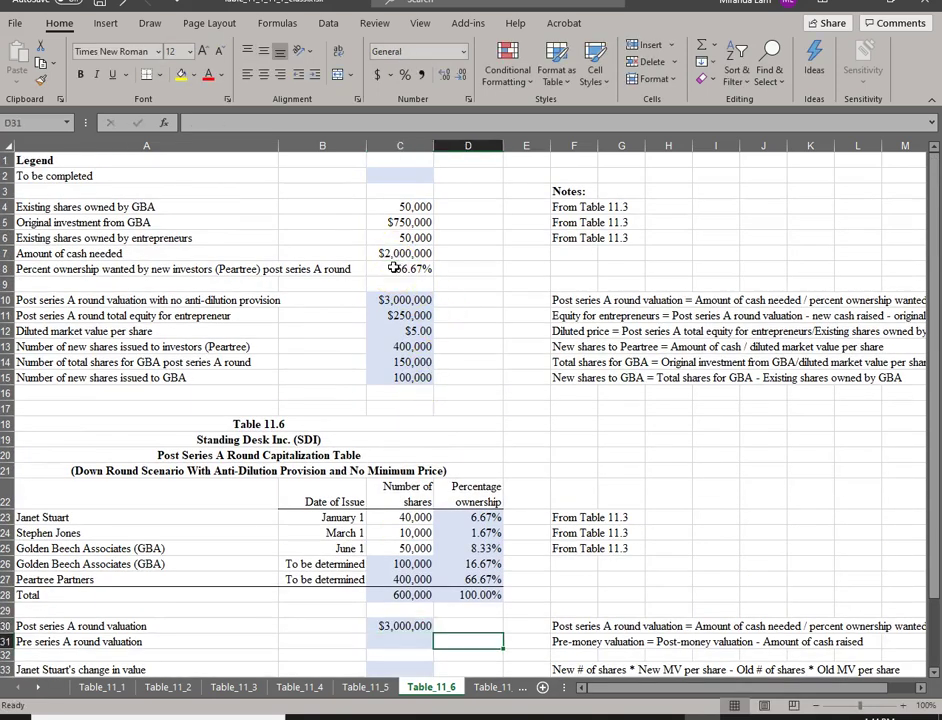
pyautogui.press('Left')
pyautogui.write('=')
pyautogui.press('Up')
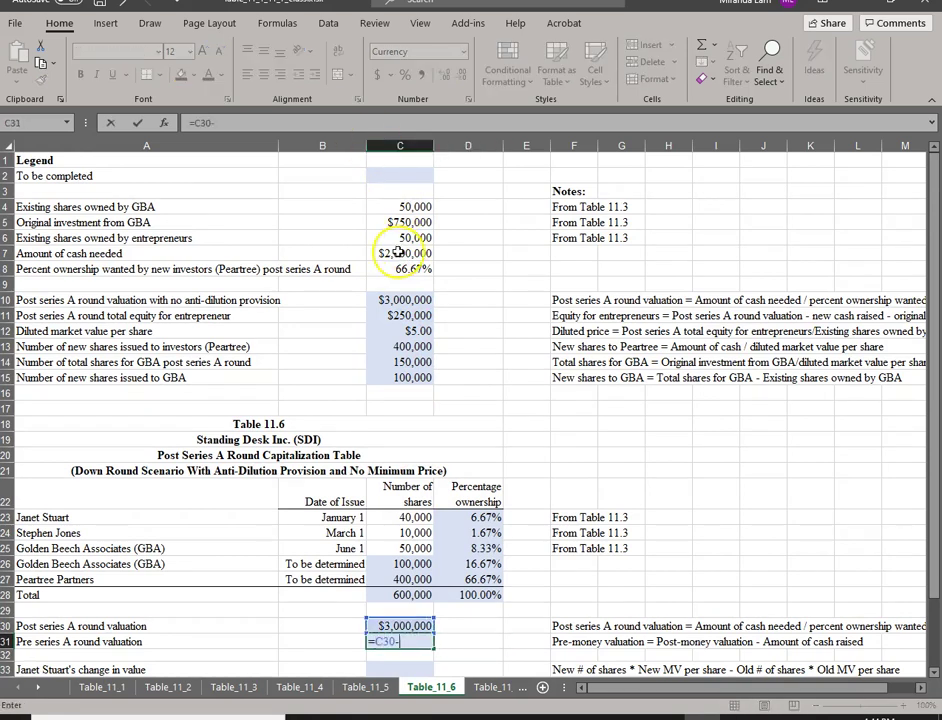
pyautogui.click(398, 253)
pyautogui.press('Return')
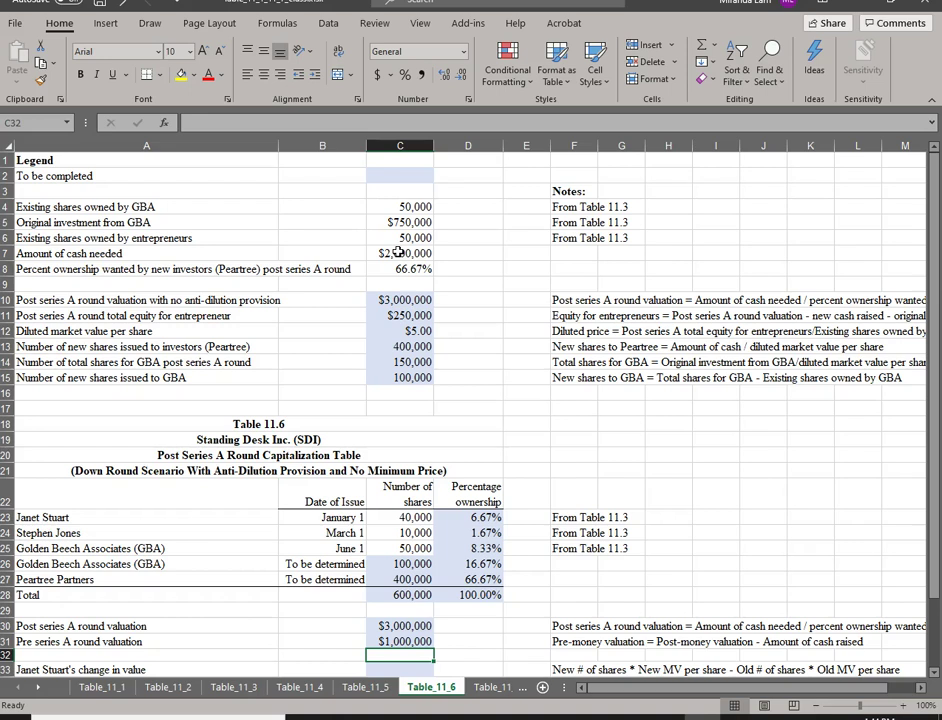
# Step: Calculate the first shareholder's change in value in C33 as =C23*$C$12-Table_11_3!C16*Table_11_3!$C$9
pyautogui.scroll(-2, 398, 253)
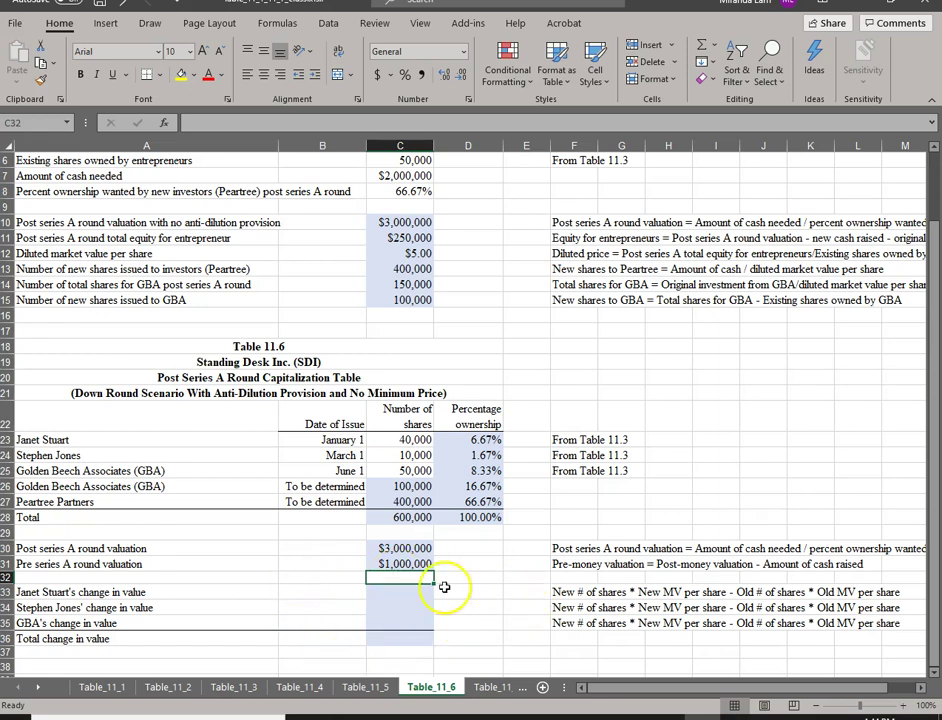
pyautogui.click(400, 592)
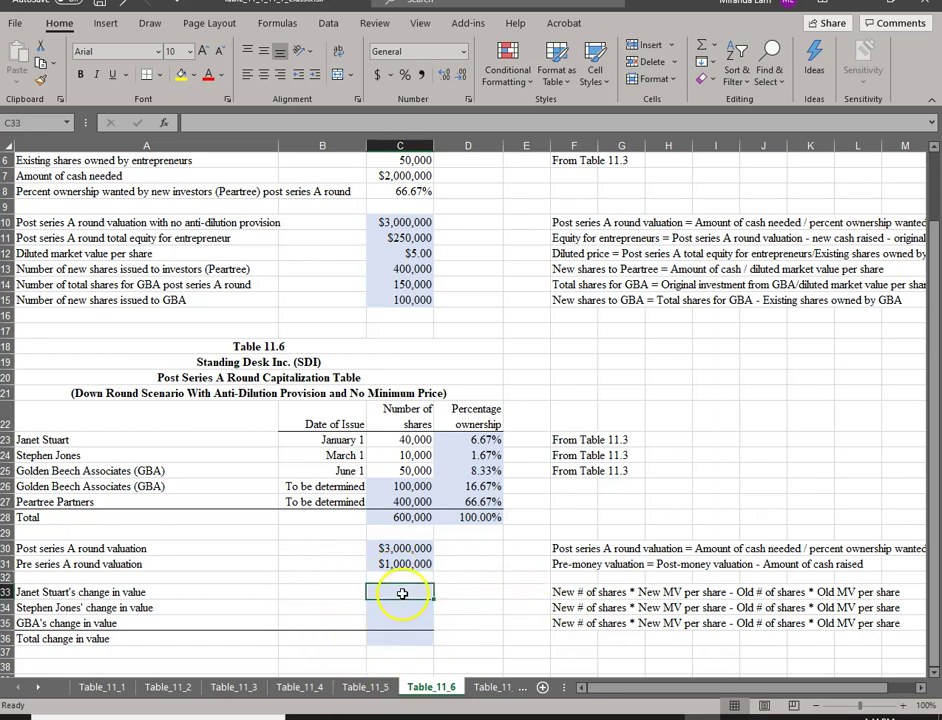
pyautogui.write('=')
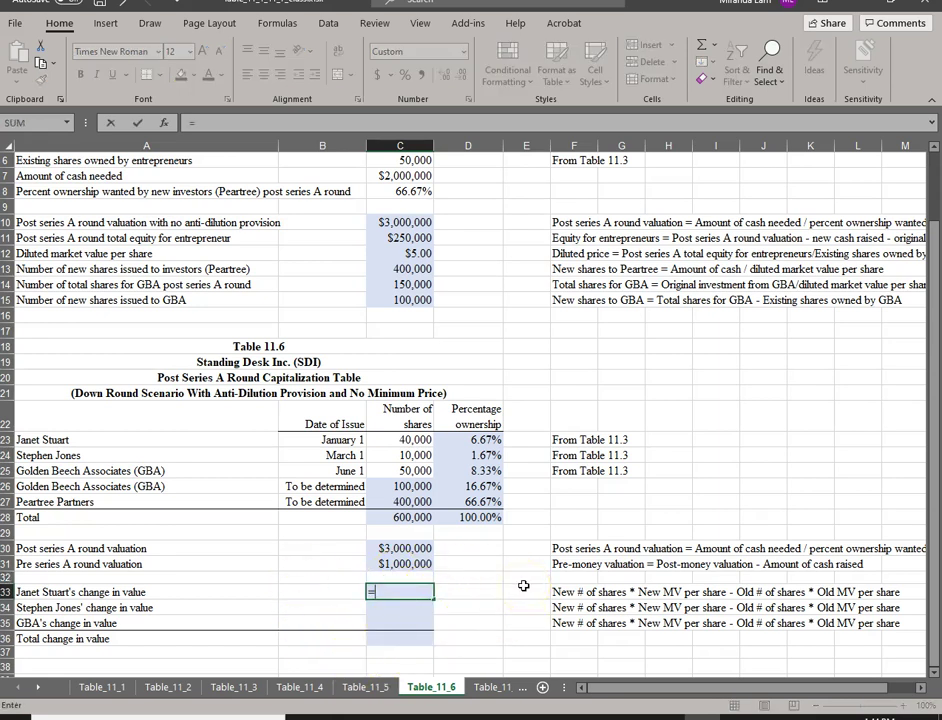
pyautogui.click(418, 442)
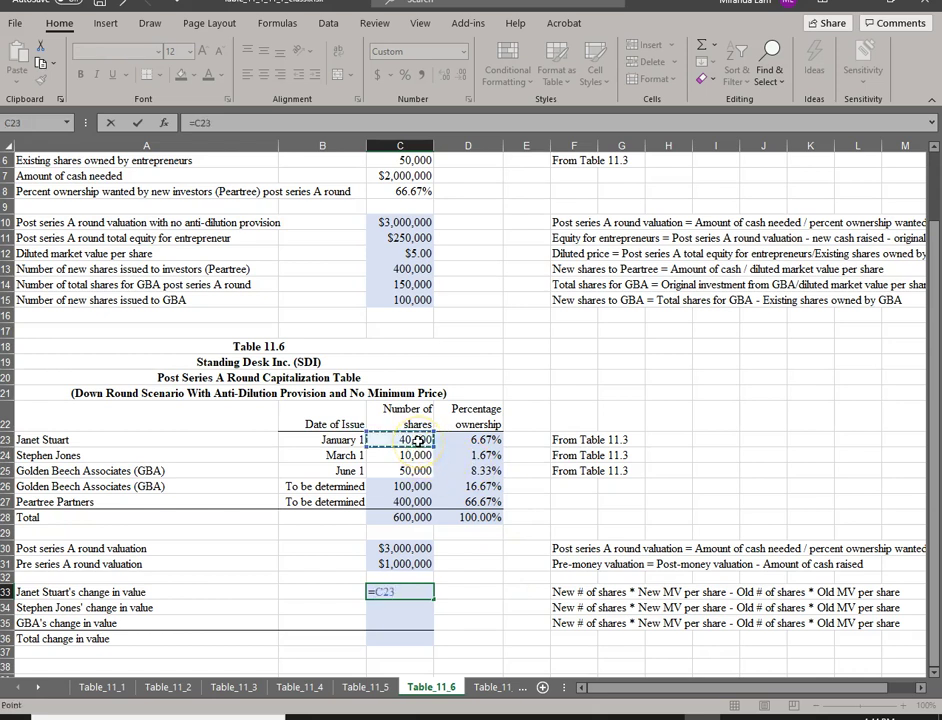
pyautogui.write('*')
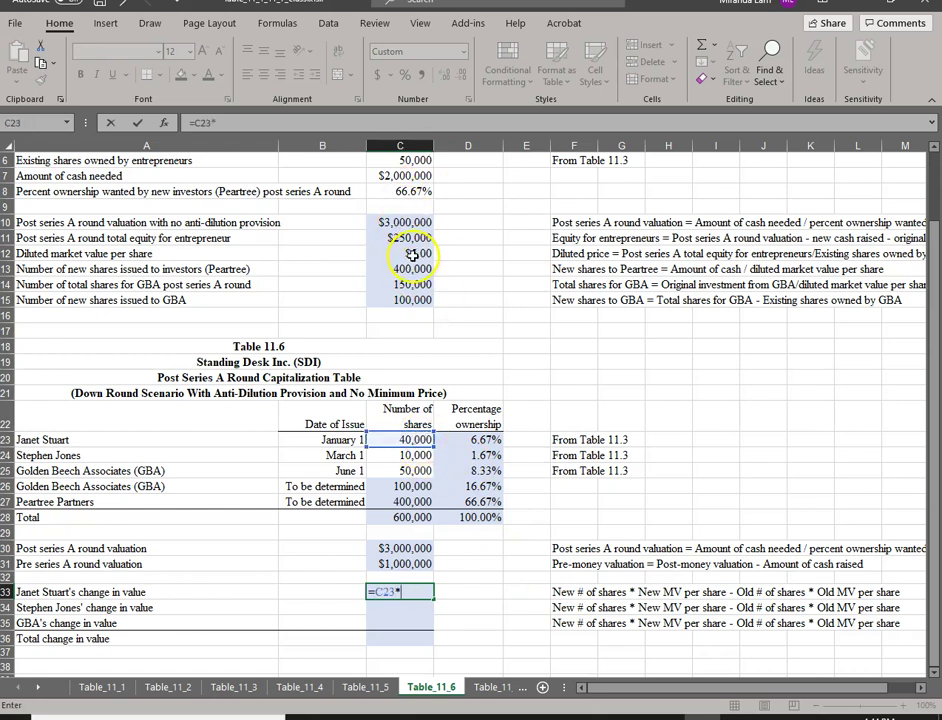
pyautogui.click(411, 254)
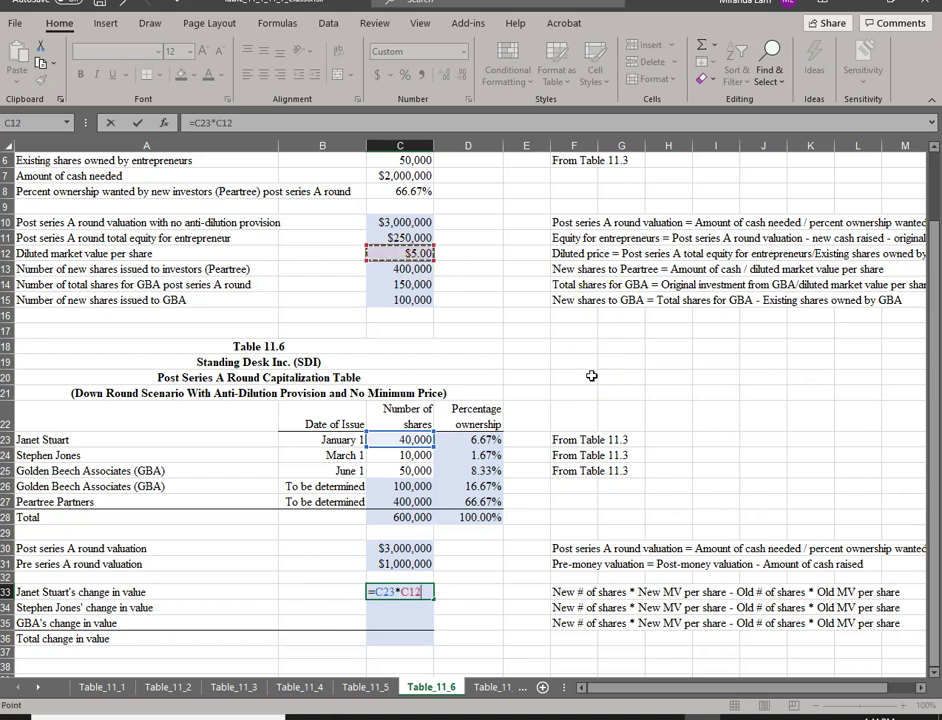
pyautogui.press('F4')
pyautogui.write('-')
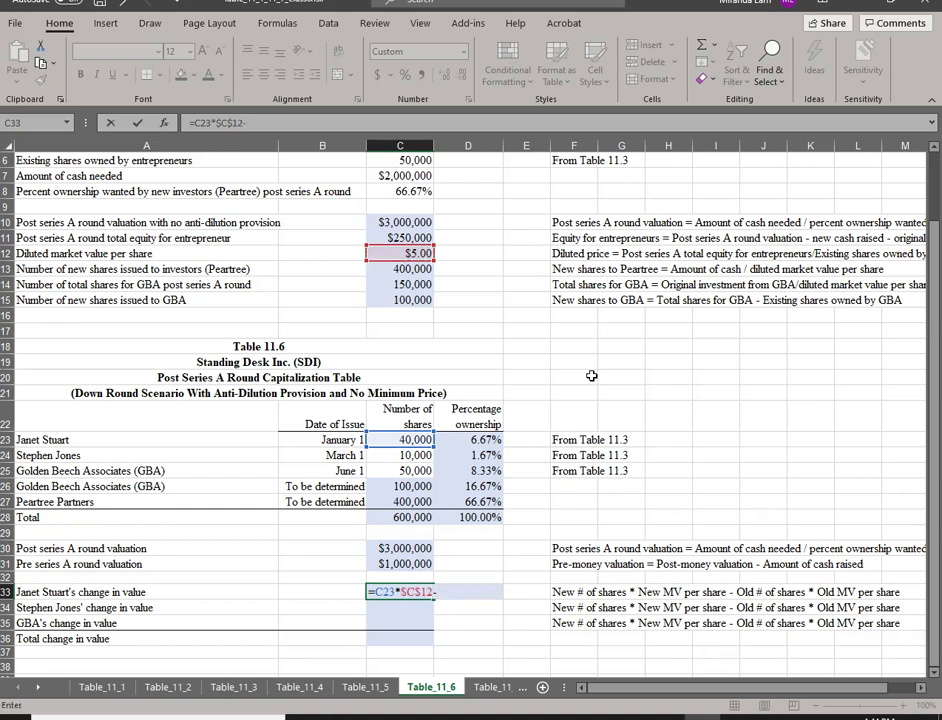
pyautogui.click(228, 689)
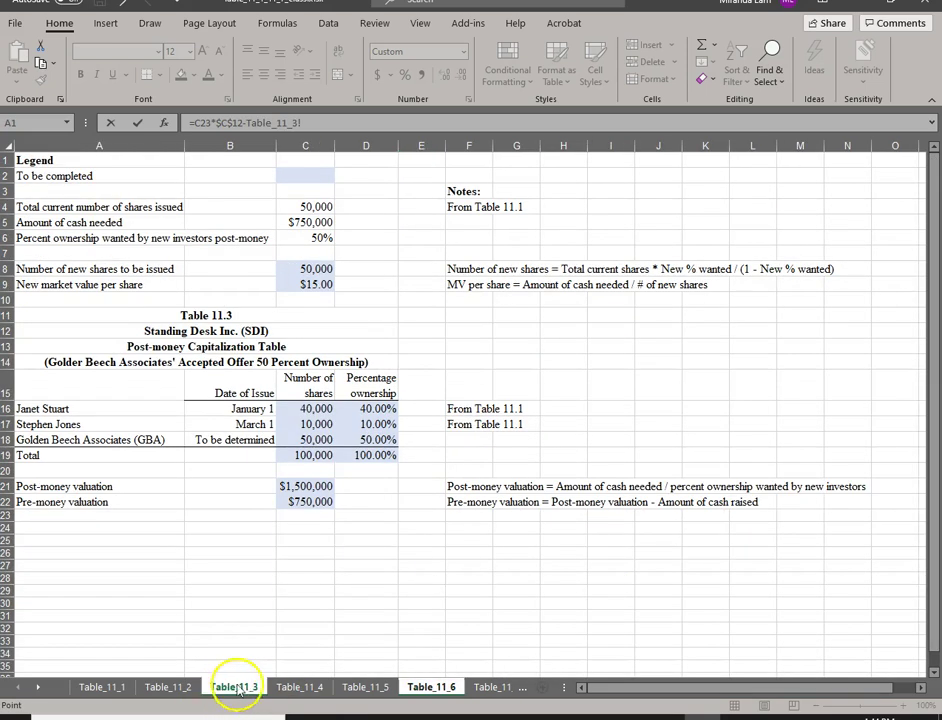
pyautogui.click(302, 410)
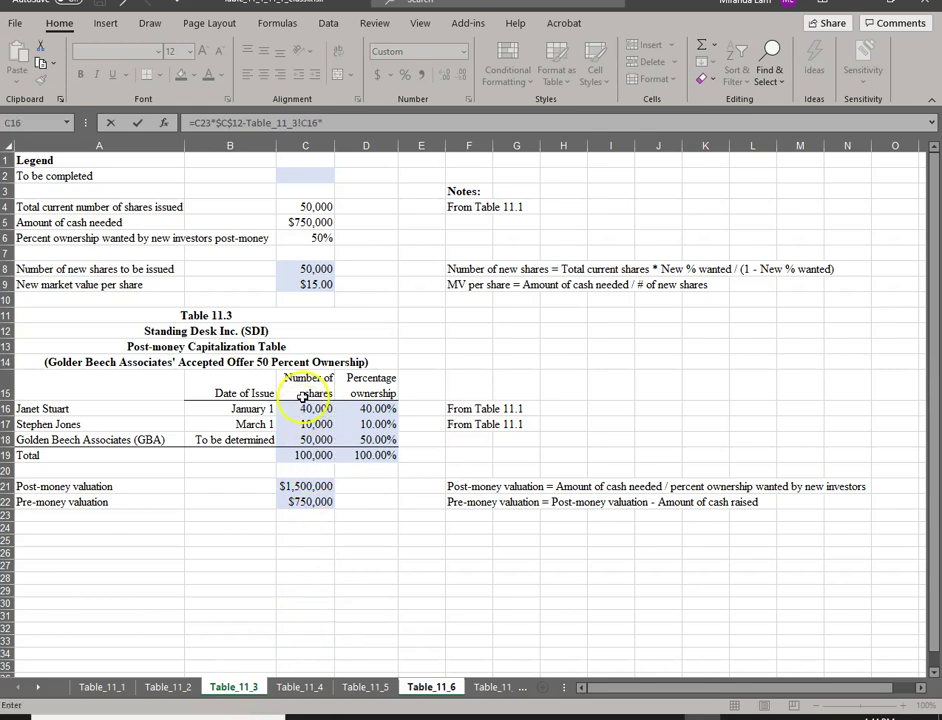
pyautogui.click(312, 284)
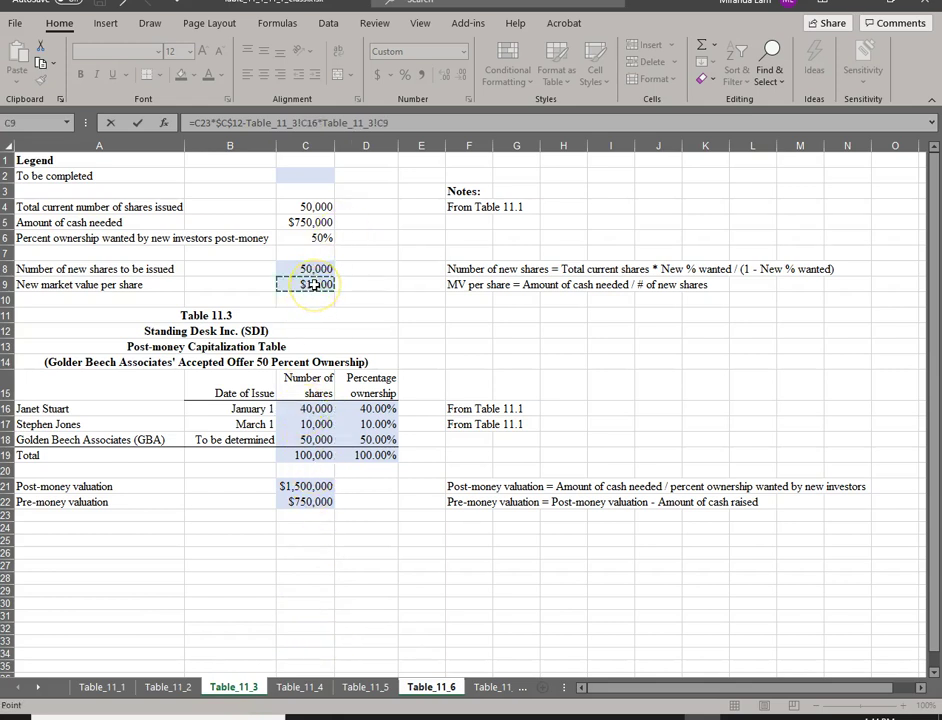
pyautogui.press('Return')
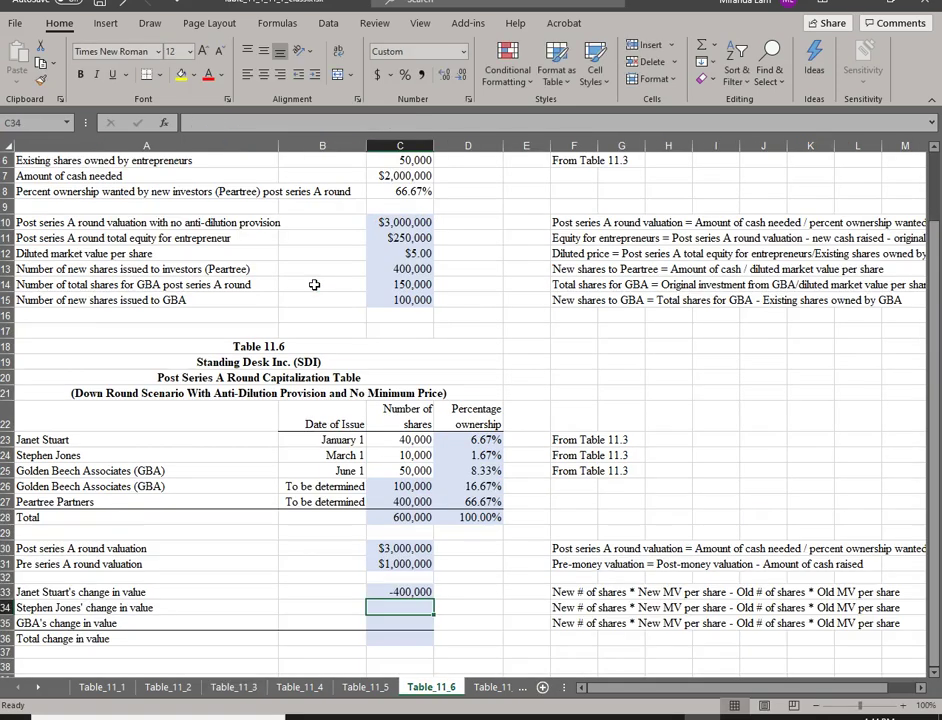
# Step: Copy the change in value formula from C33 to C34 for the second shareholder
pyautogui.press('Up')
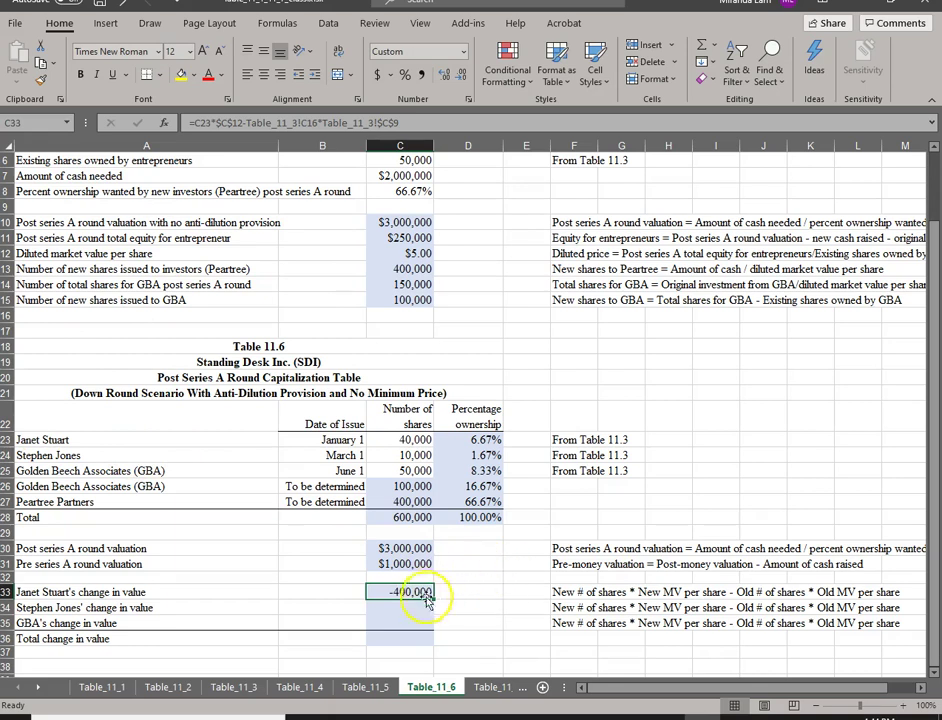
pyautogui.hotkey('ctrl', 'c')
pyautogui.press('Down')
pyautogui.press('Return')
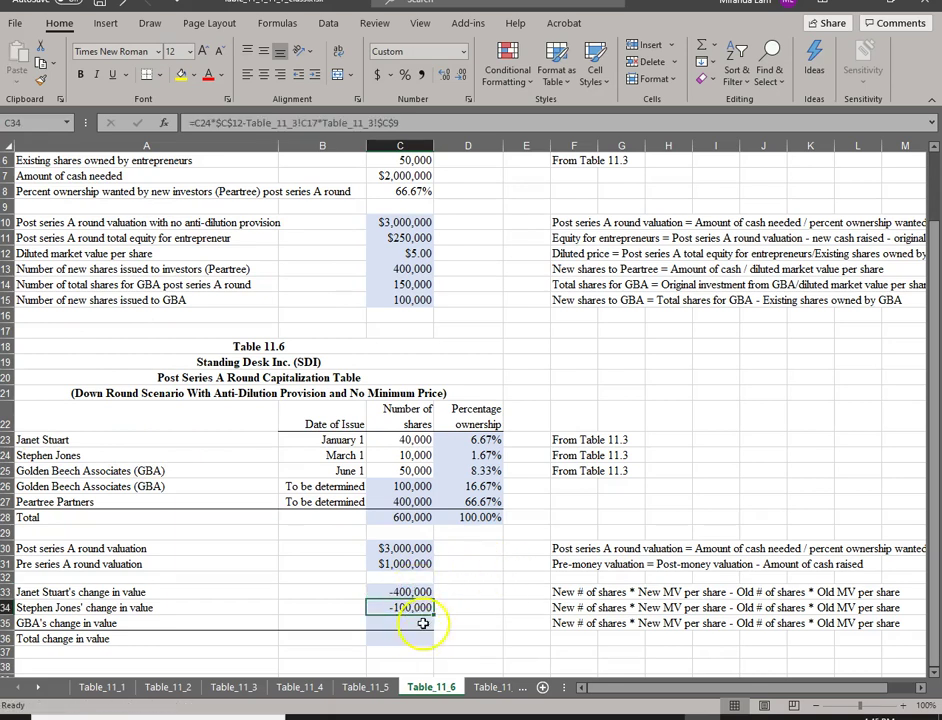
# Step: Calculate GBA's change in value in C35 as =(C25+C26)*C12-Table_11_3!C18*Table_11_3!C9
pyautogui.press('Down')
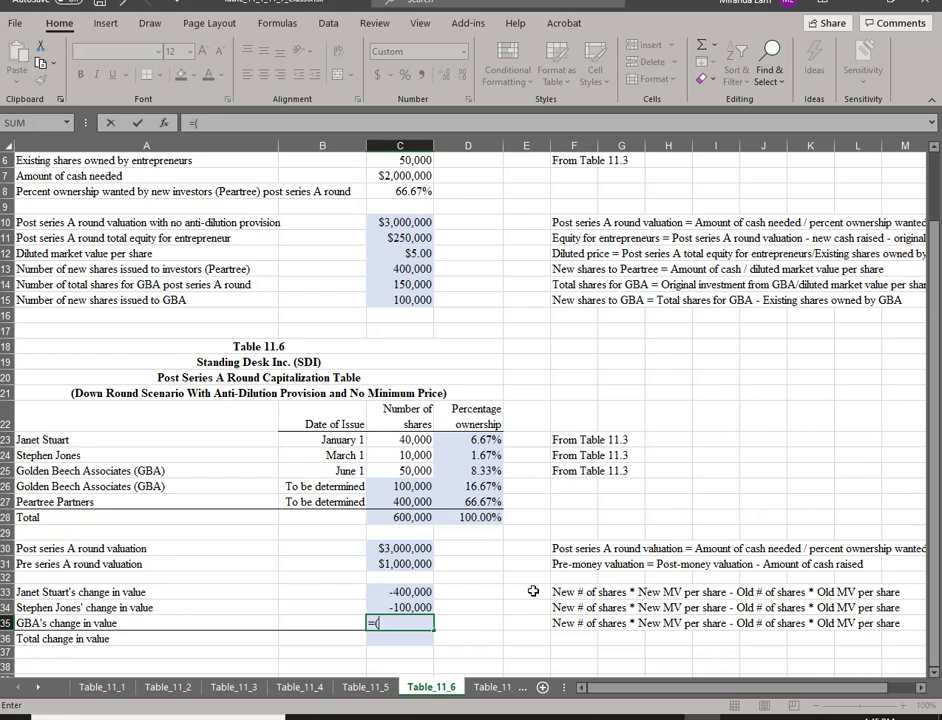
pyautogui.click(403, 470)
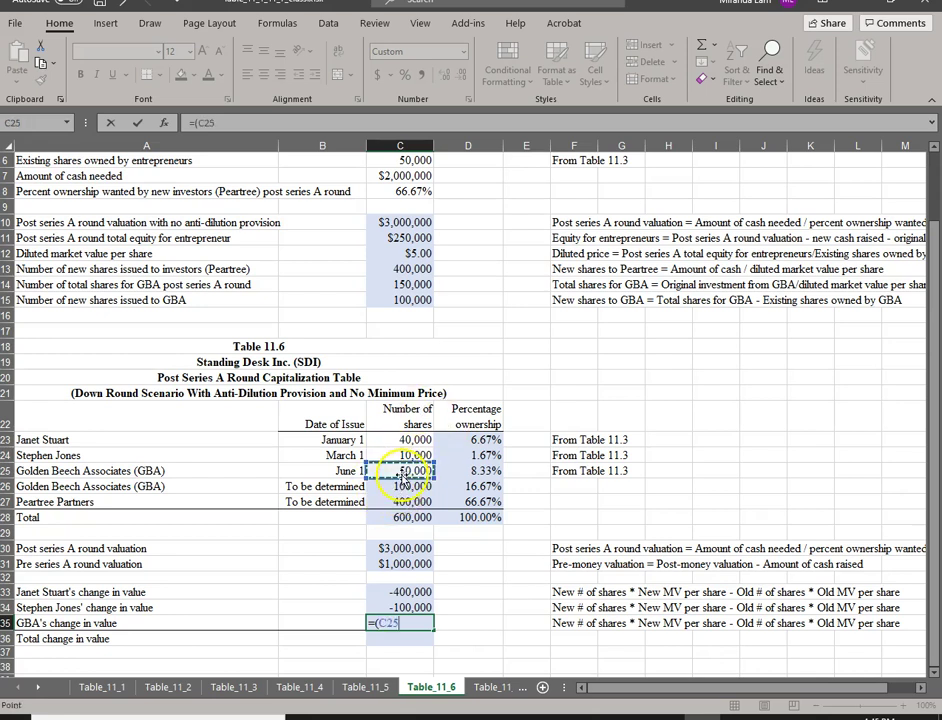
pyautogui.write('+')
pyautogui.click(408, 486)
pyautogui.write(')*')
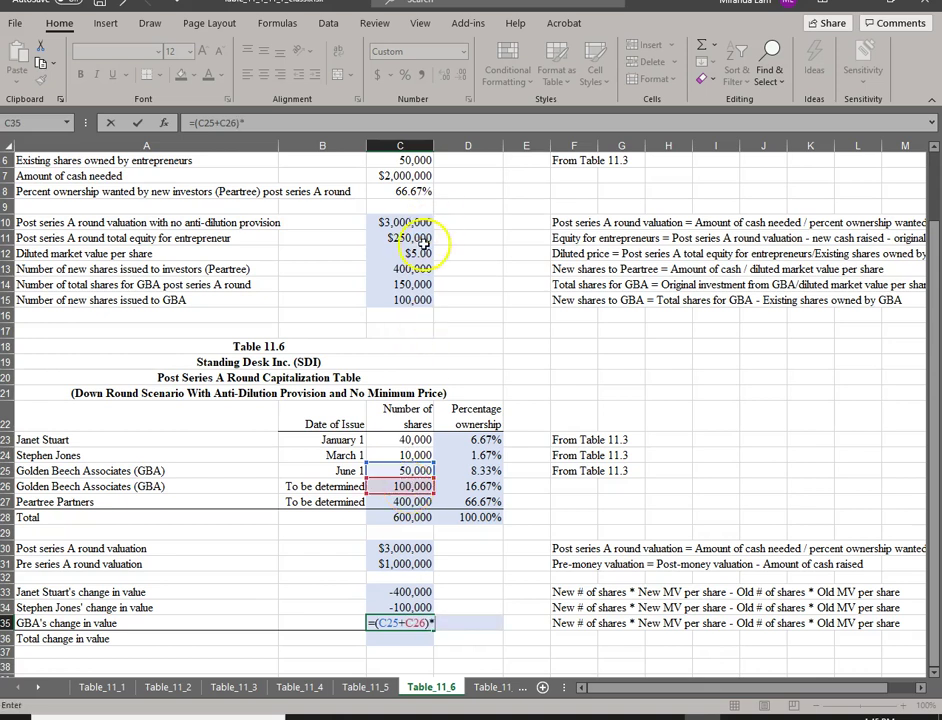
pyautogui.click(401, 255)
pyautogui.write('-')
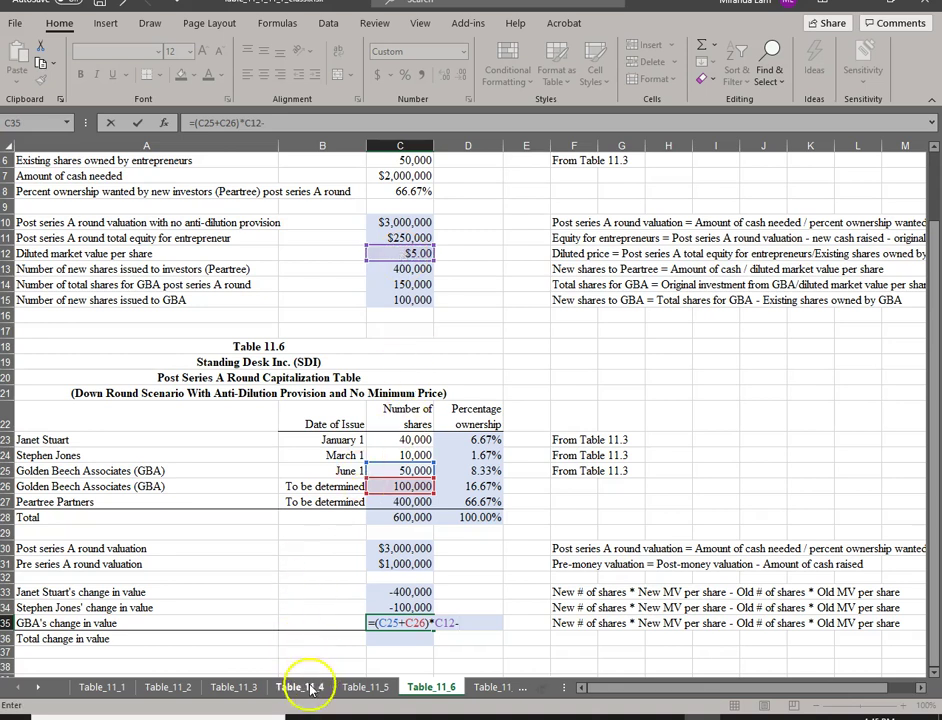
pyautogui.click(245, 686)
pyautogui.click(310, 440)
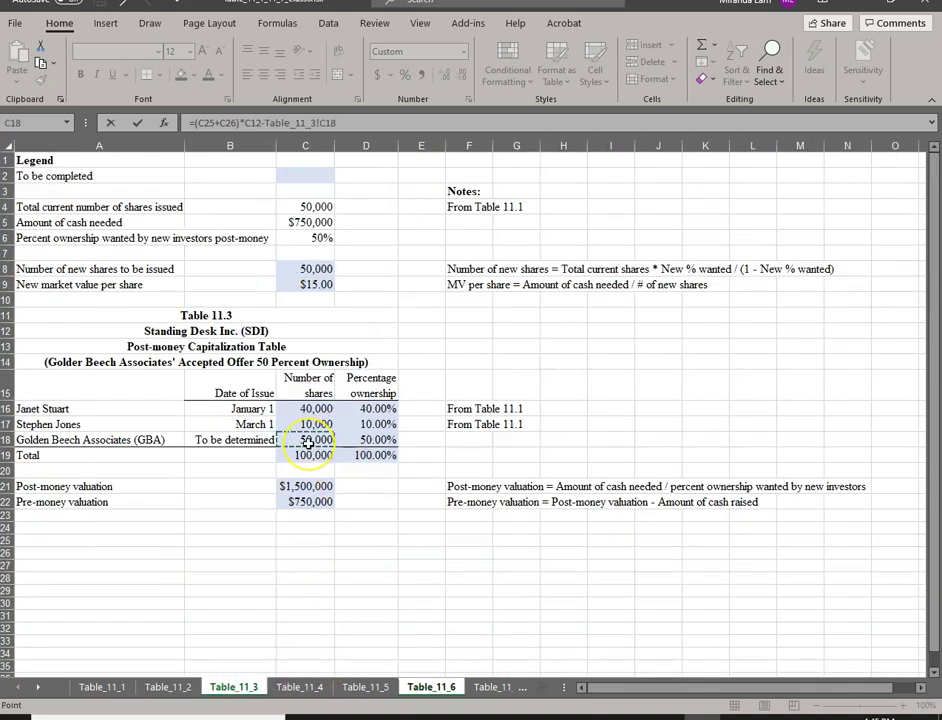
pyautogui.click(316, 285)
pyautogui.press('Return')
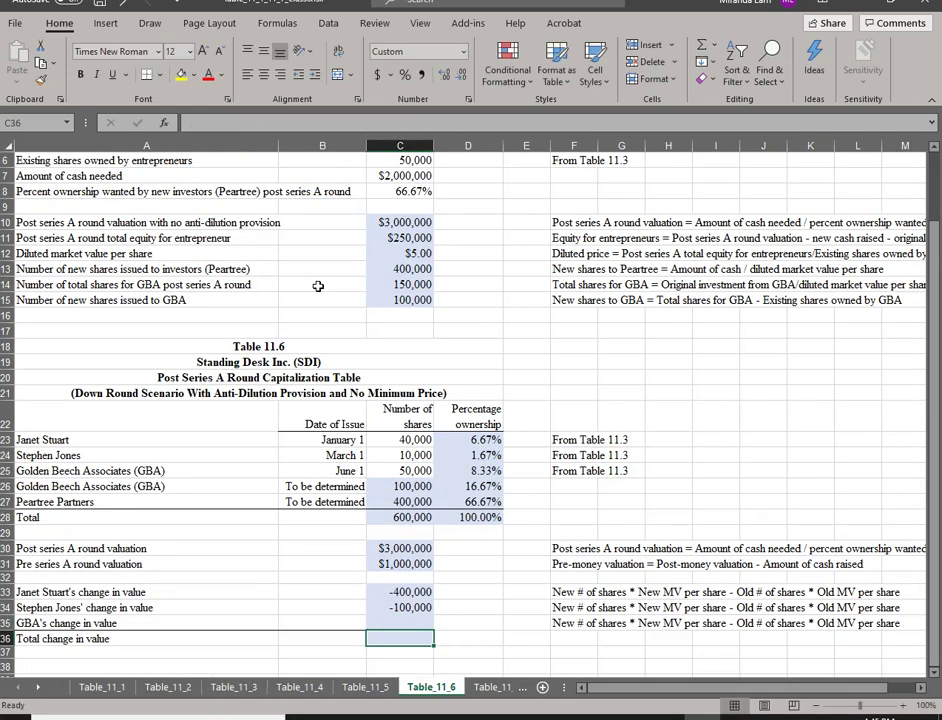
# Step: Set the number format of GBA's change in value in C35 to General
pyautogui.click(400, 623)
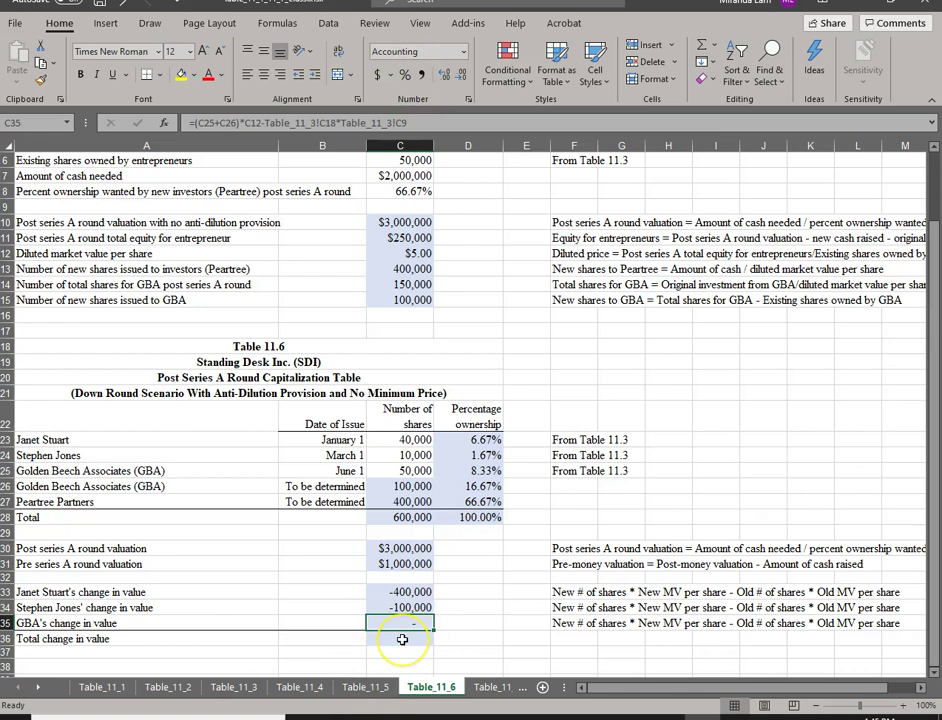
pyautogui.click(459, 50)
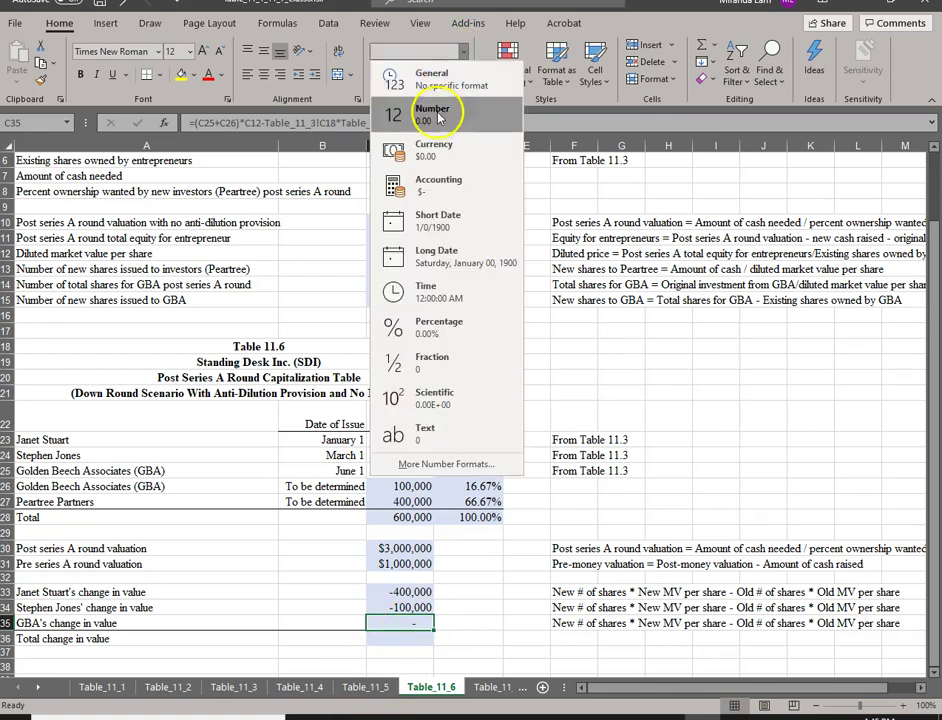
pyautogui.click(446, 92)
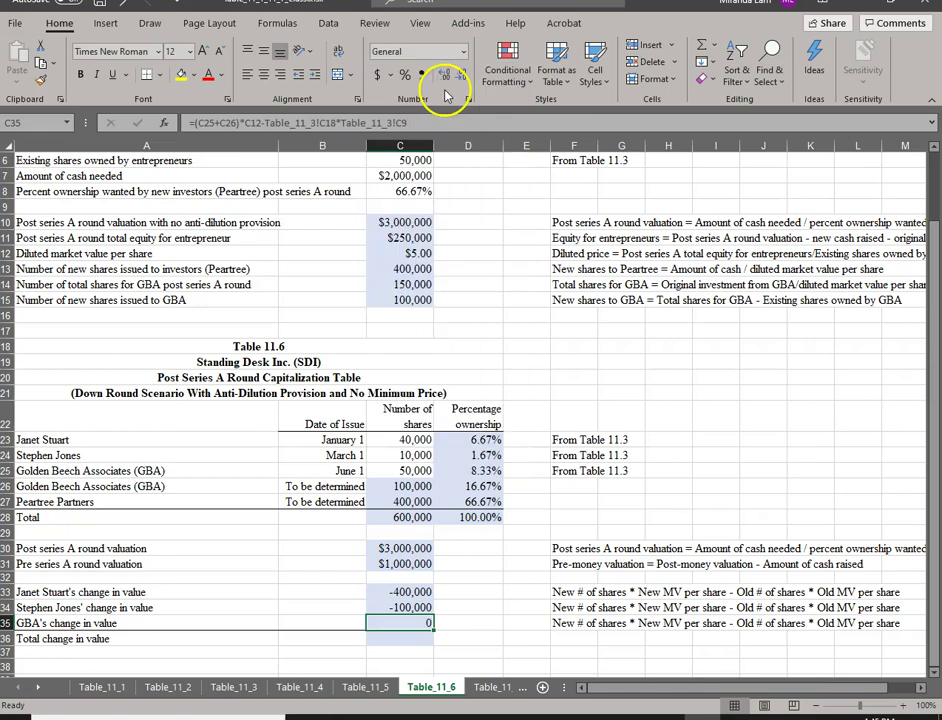
# Step: Total the change in value in C36 by summing C33 through C35
pyautogui.click(393, 648)
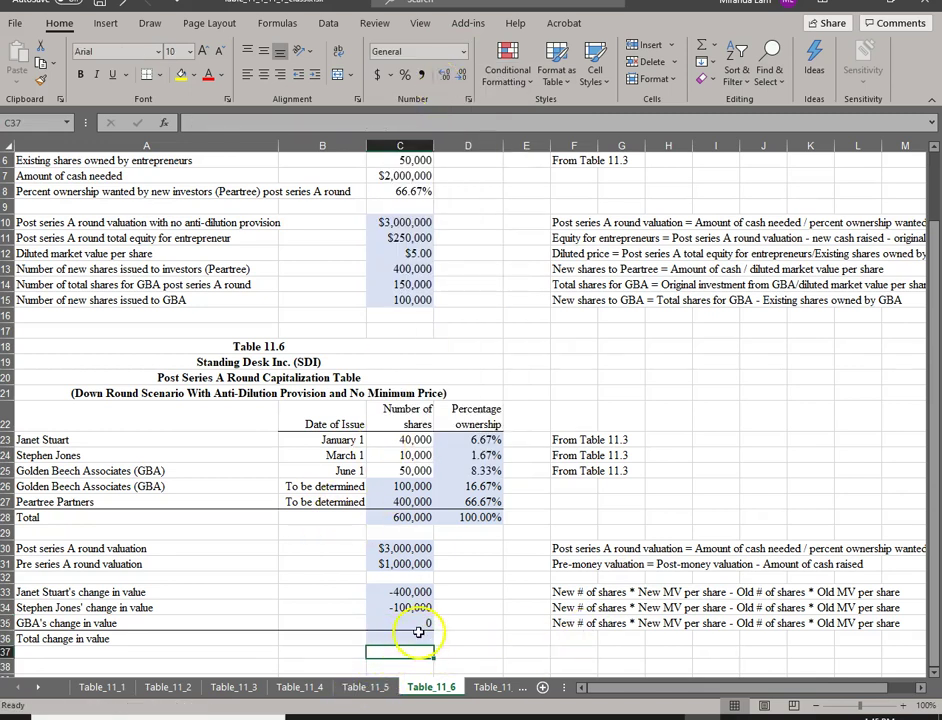
pyautogui.click(420, 638)
pyautogui.write('=sum(')
pyautogui.press('Up')
pyautogui.hotkey('shift', 'Up')
pyautogui.hotkey('shift', 'Up')
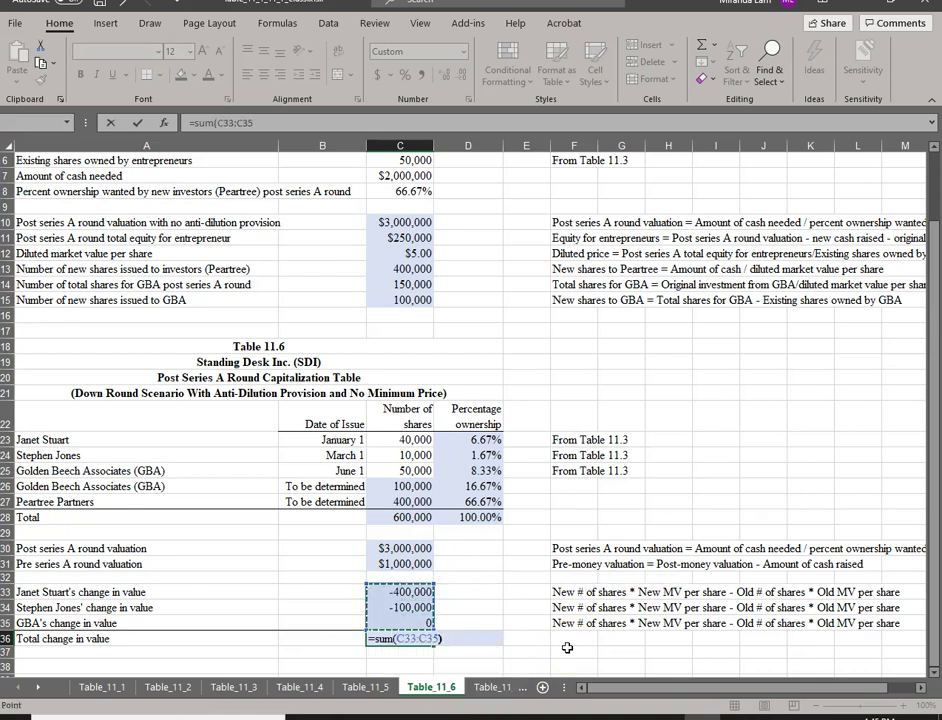
pyautogui.press('Return')
pyautogui.click(322, 600)
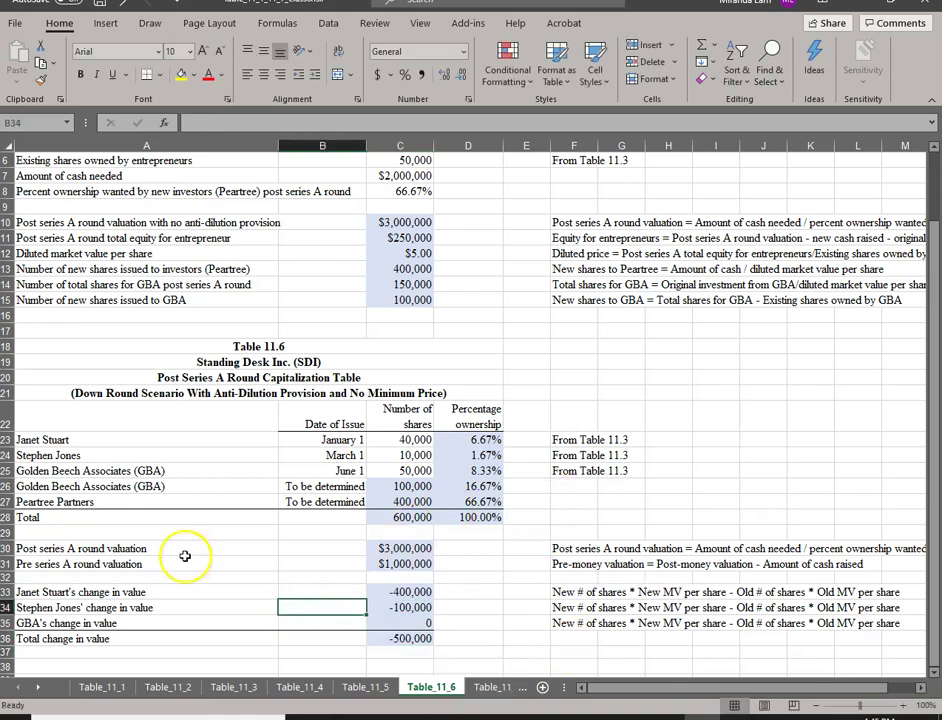
# Step: Compare the changes in value on the Table_11_5 sheet with those on Table_11_6 and review the completed Table_11_6 worksheet
pyautogui.click(360, 688)
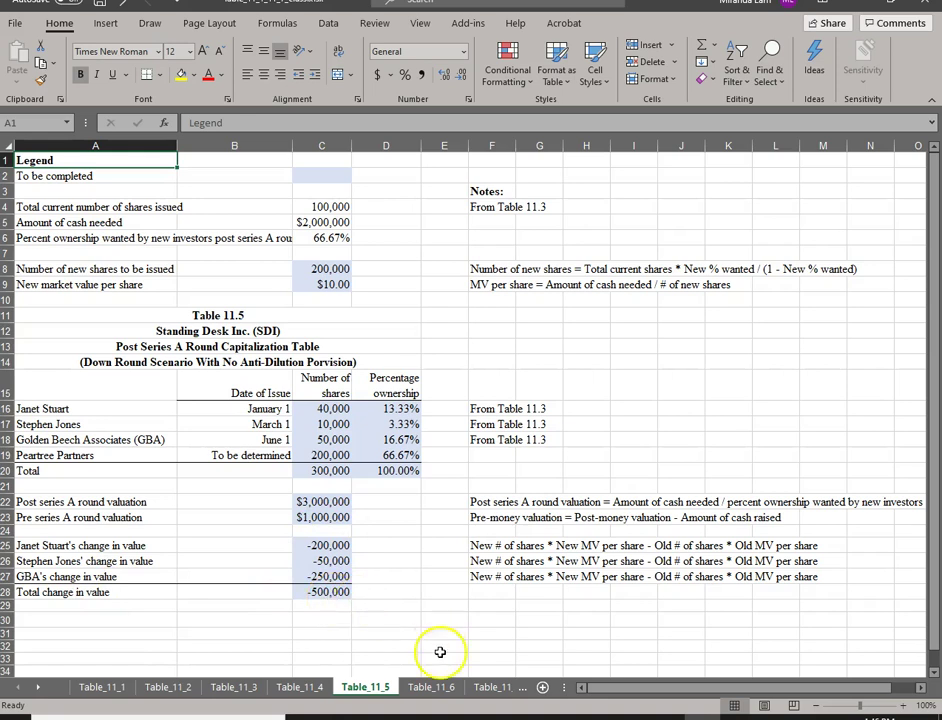
pyautogui.click(431, 687)
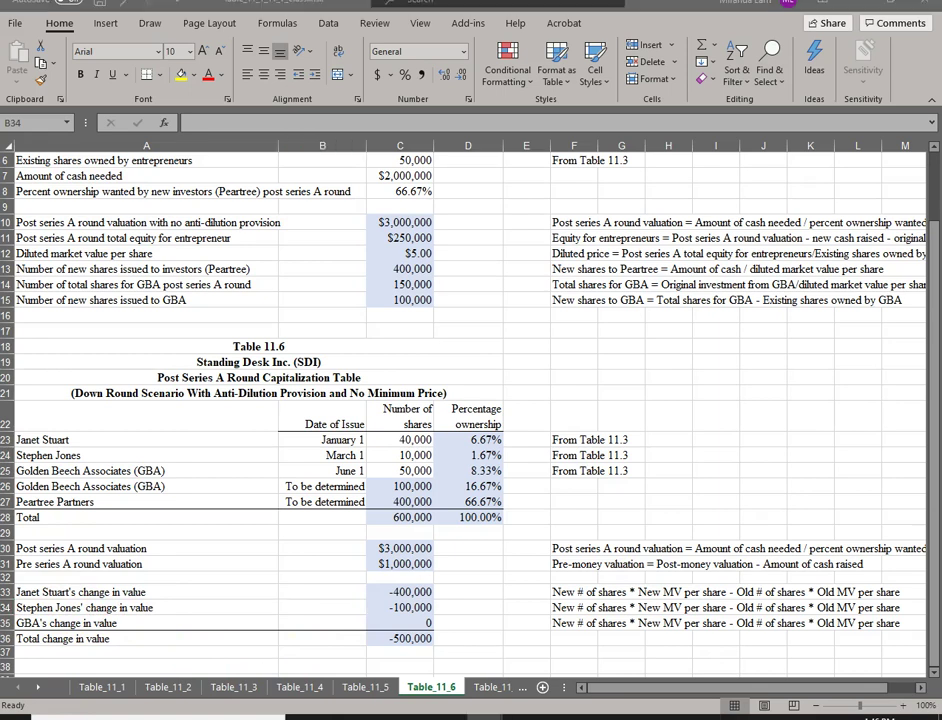
pyautogui.scroll(2, 491, 456)
pyautogui.scroll(-2, 491, 456)
pyautogui.scroll(2, 491, 456)
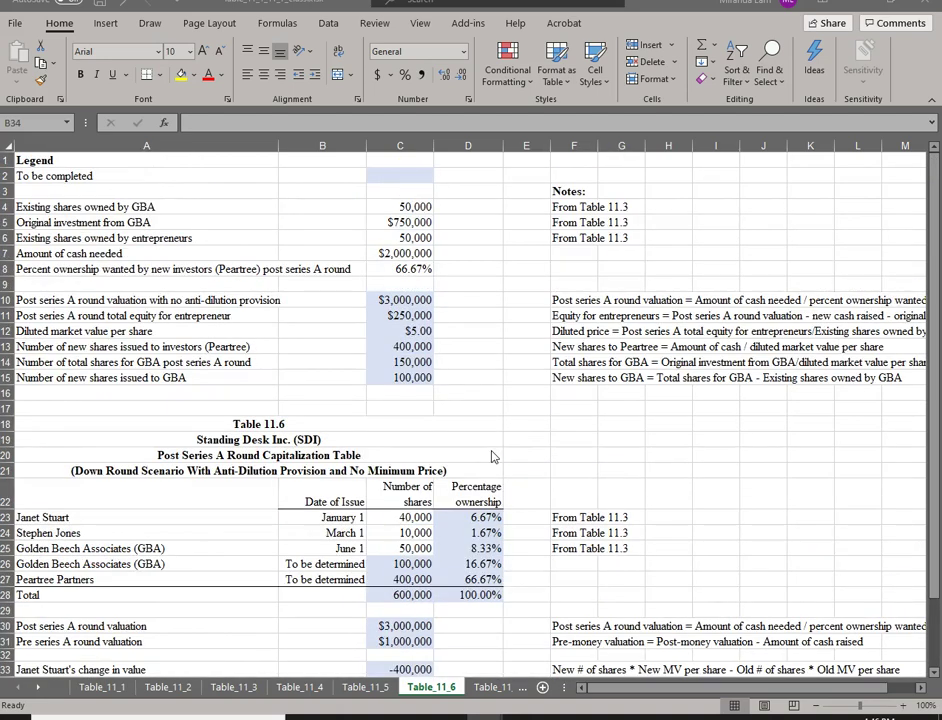
# Step: On the Table_11_7 sheet, calculate the post series A round valuation with no anti-dilution provision in C11 as =C8/C9
pyautogui.click(488, 687)
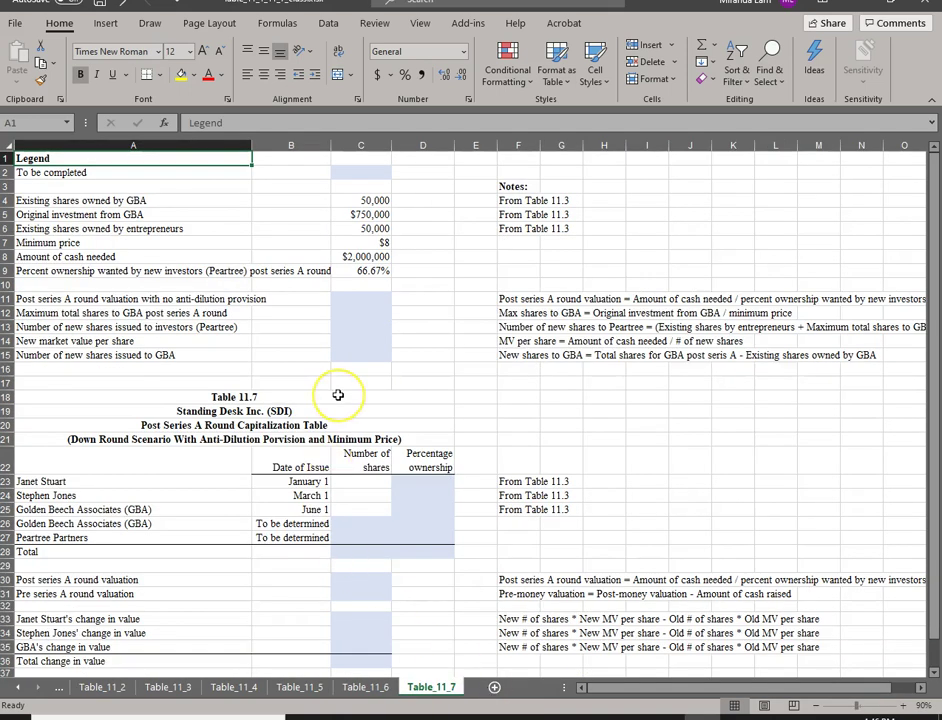
pyautogui.click(374, 242)
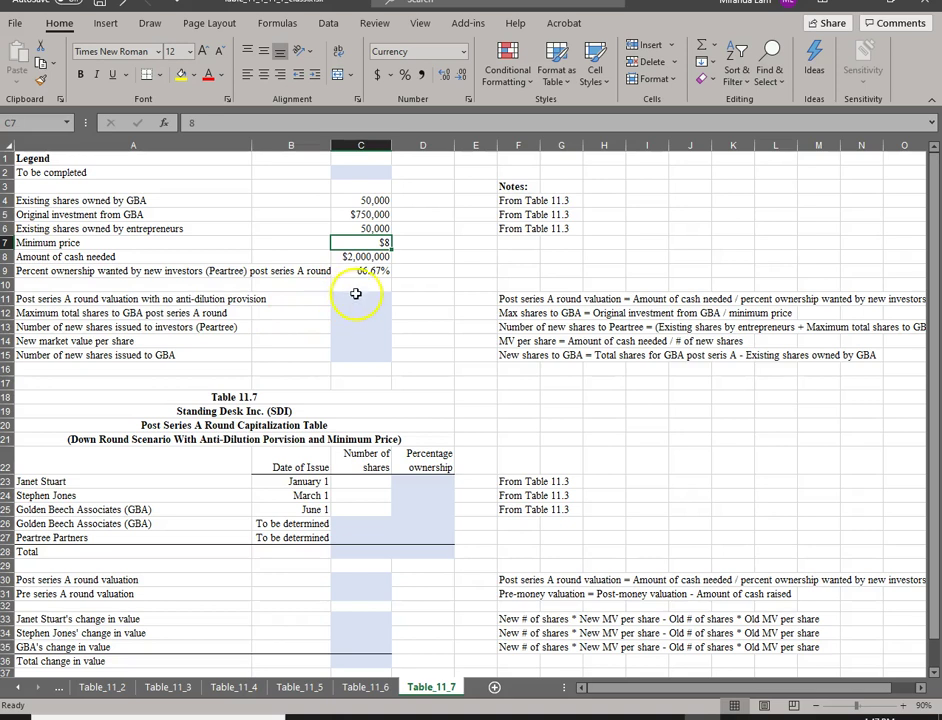
pyautogui.click(352, 299)
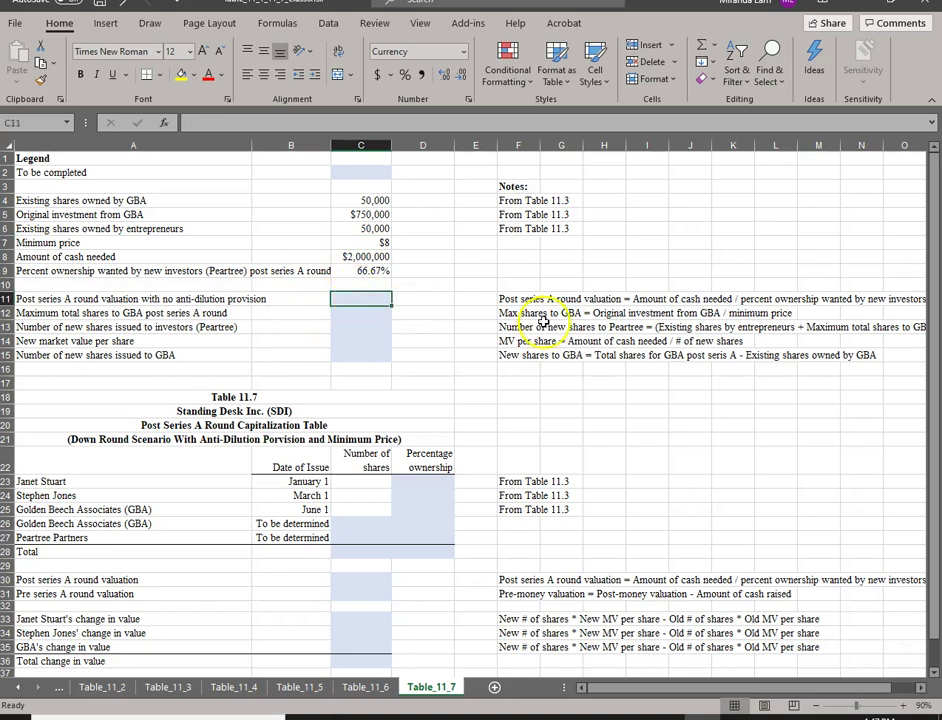
pyautogui.write('=')
pyautogui.click(388, 256)
pyautogui.write('/')
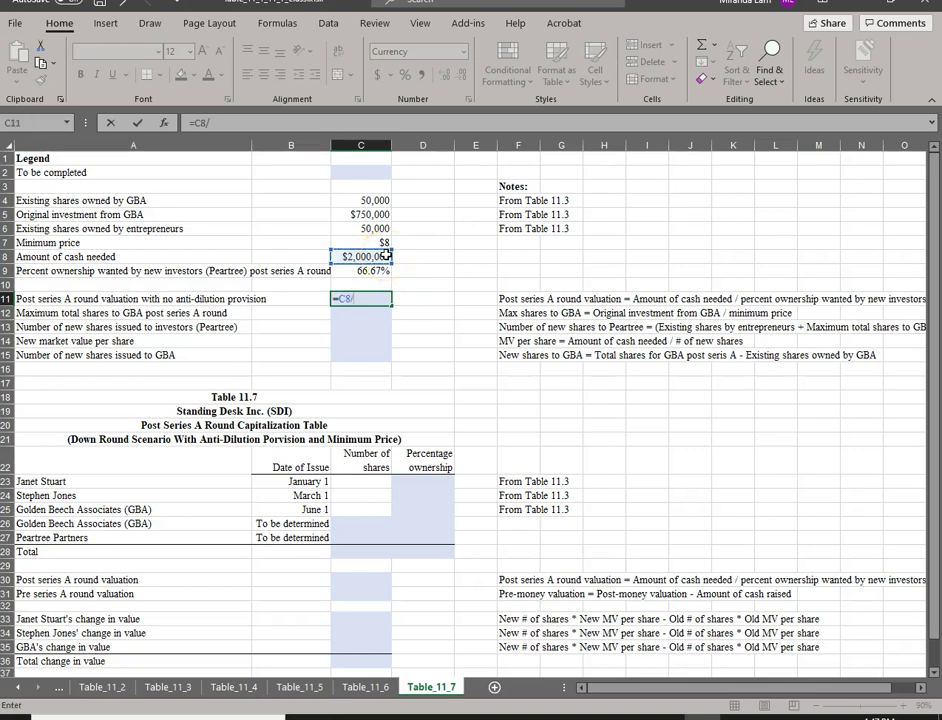
pyautogui.click(366, 270)
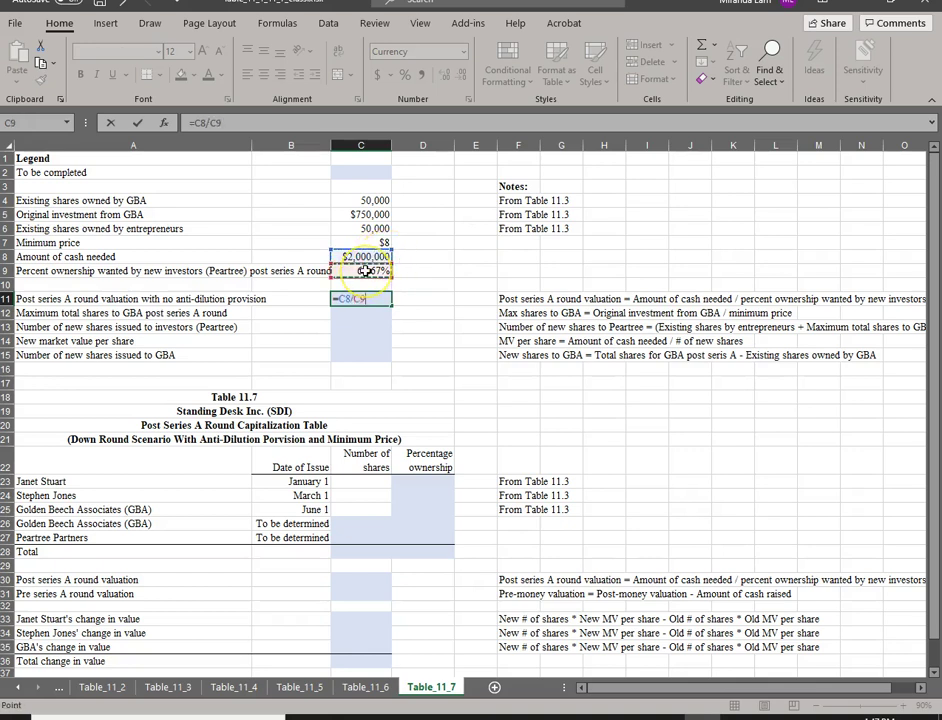
pyautogui.press('Return')
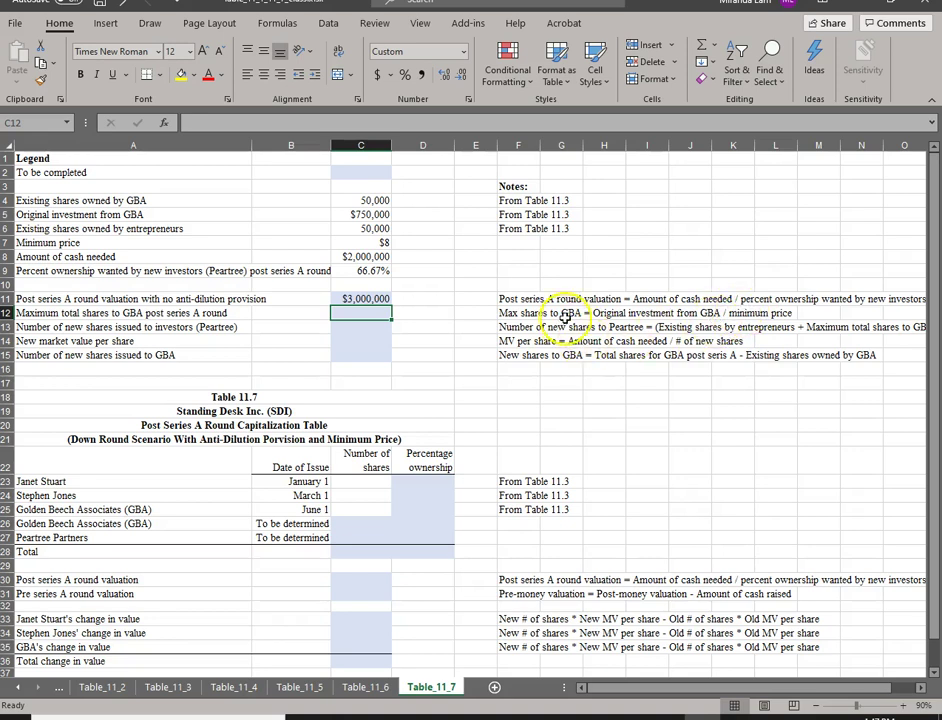
# Step: Calculate the maximum total shares to GBA post series A round in C12 as =C5/C7
pyautogui.write('=')
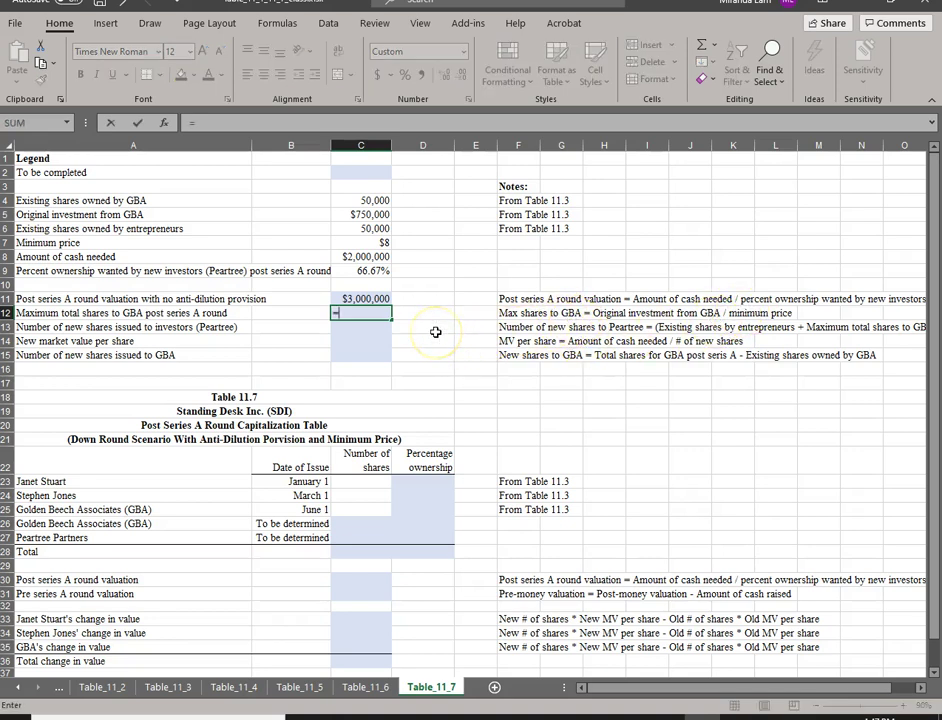
pyautogui.click(372, 214)
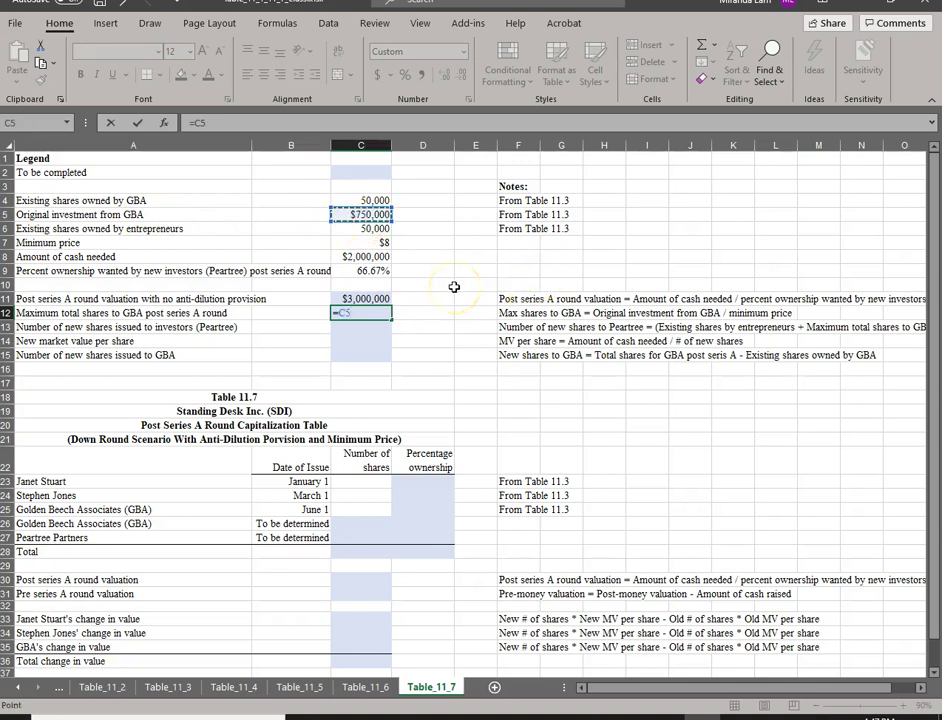
pyautogui.write('/')
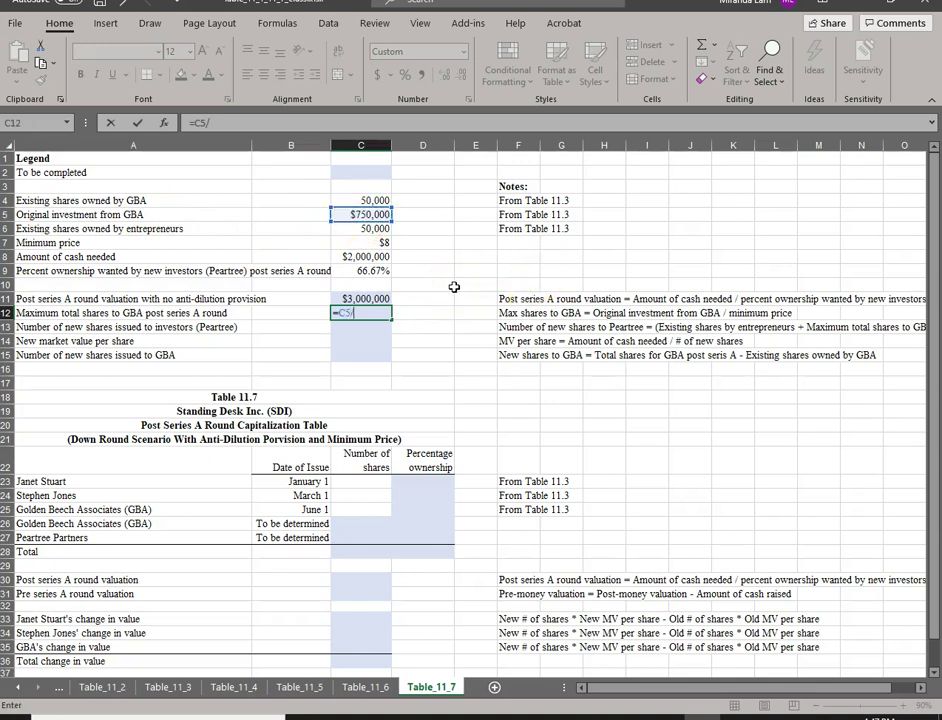
pyautogui.click(344, 244)
pyautogui.press('Return')
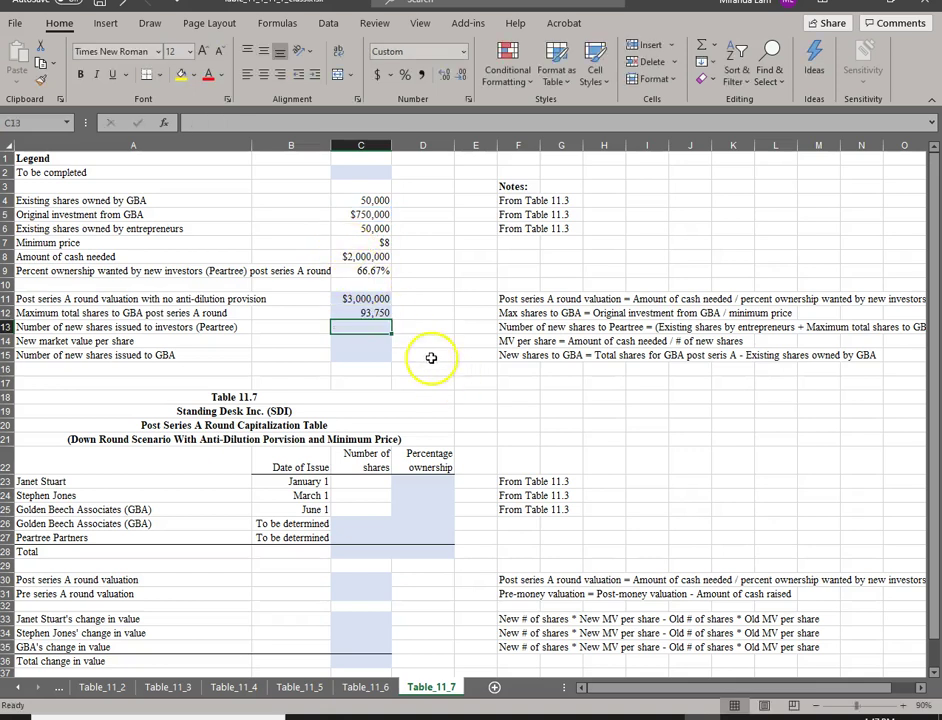
pyautogui.click(370, 312)
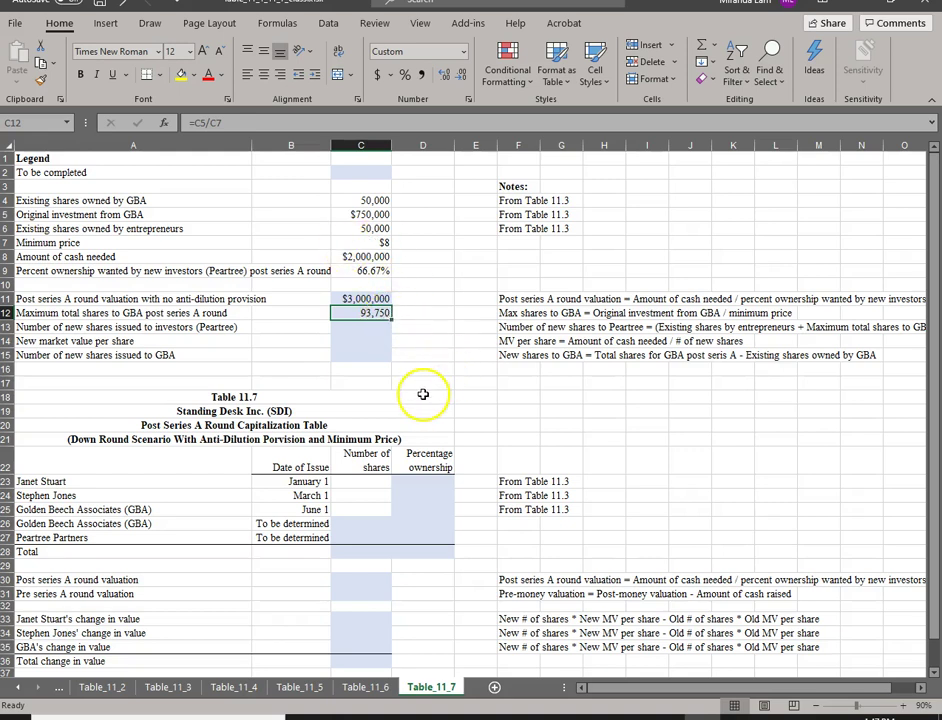
# Step: Calculate the number of new shares issued to Peartree in C13 as =(C12+C6)*C9/(1-C9), following the note in F13
pyautogui.click(371, 334)
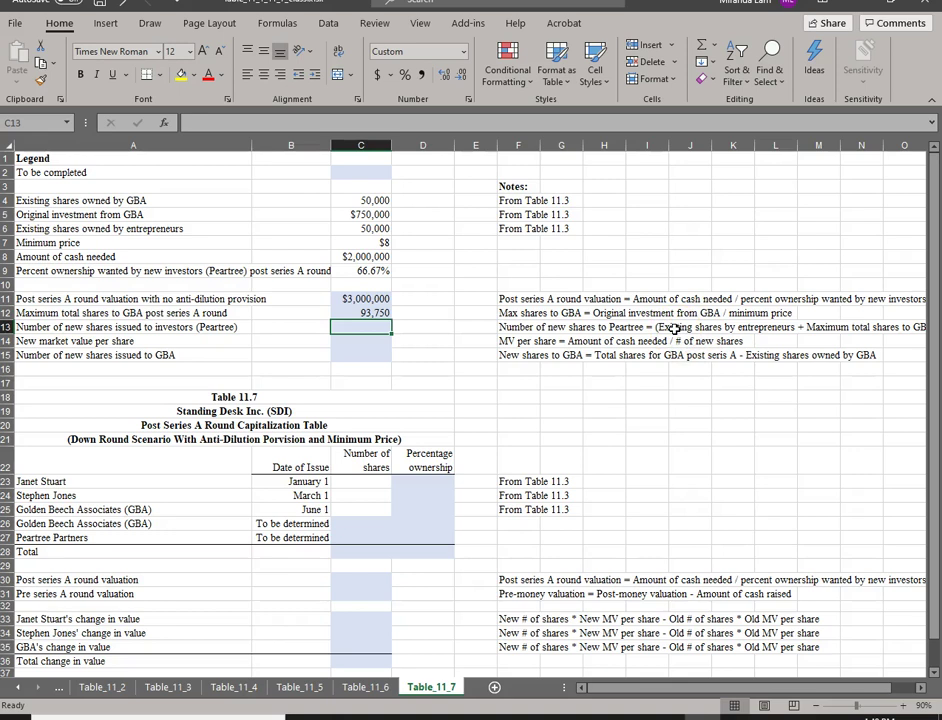
pyautogui.click(503, 329)
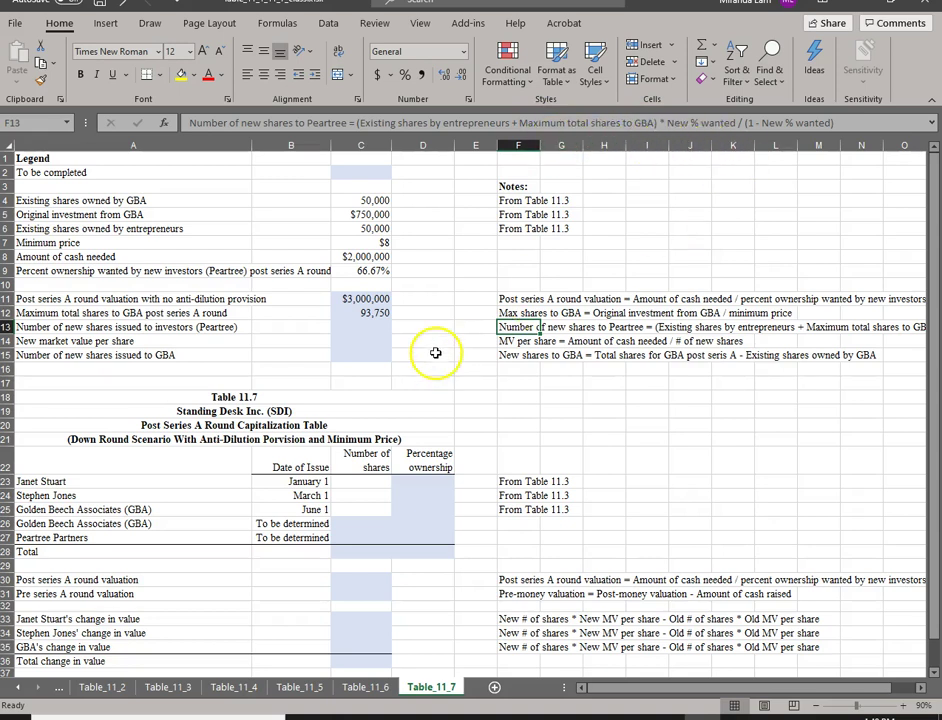
pyautogui.click(367, 325)
pyautogui.write('=(')
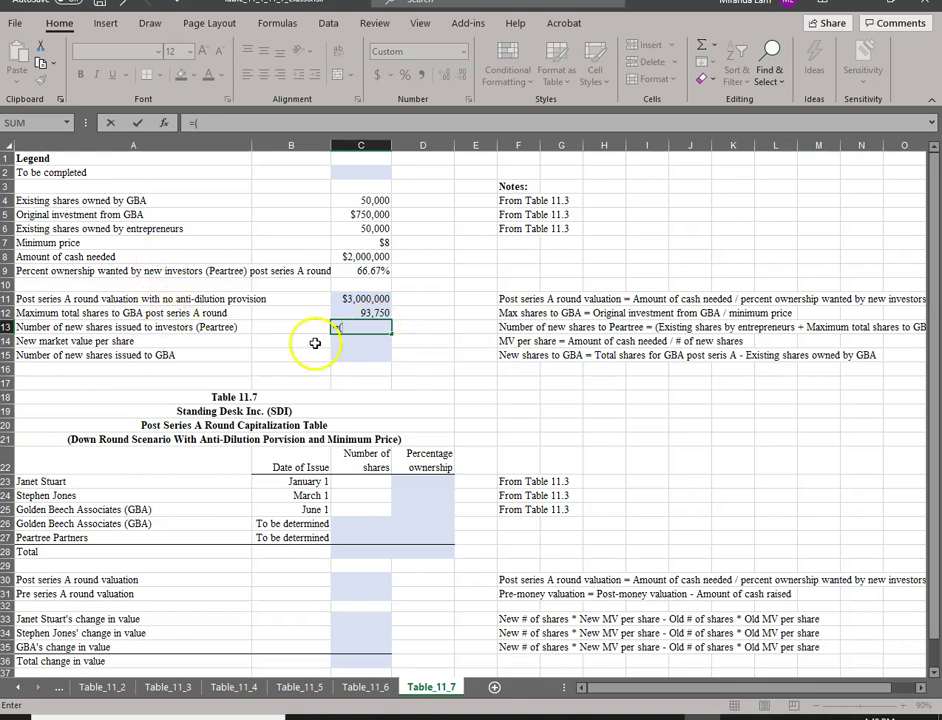
pyautogui.click(338, 313)
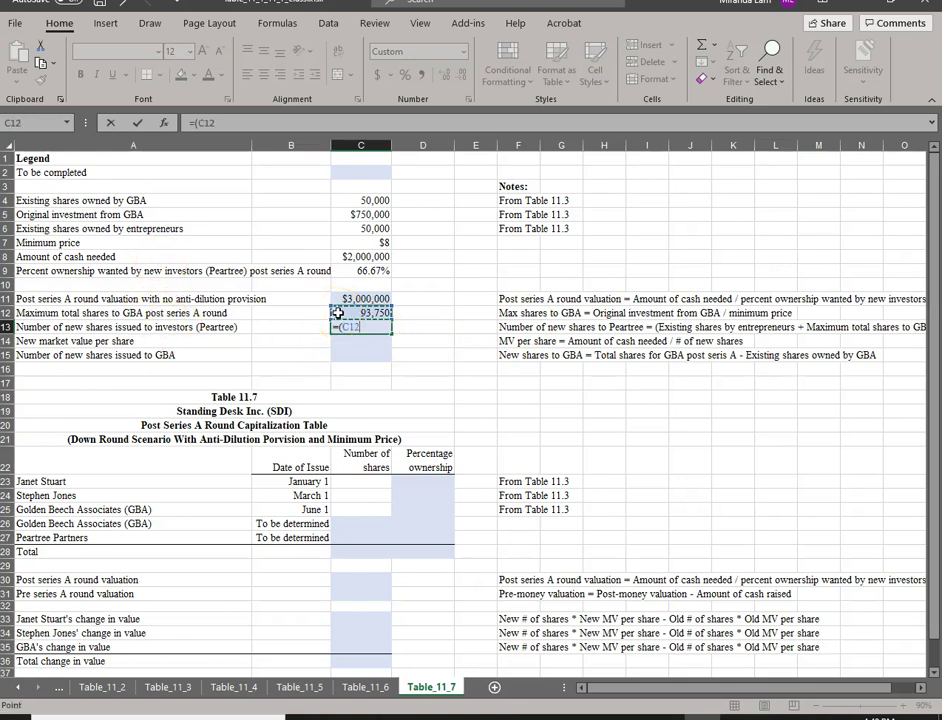
pyautogui.write('+')
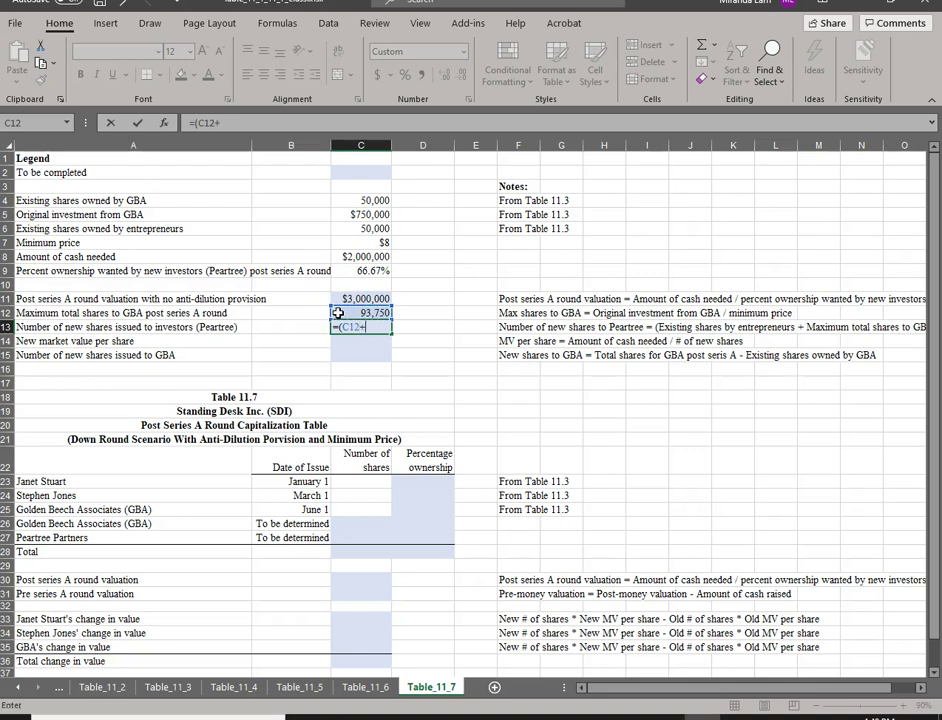
pyautogui.click(351, 229)
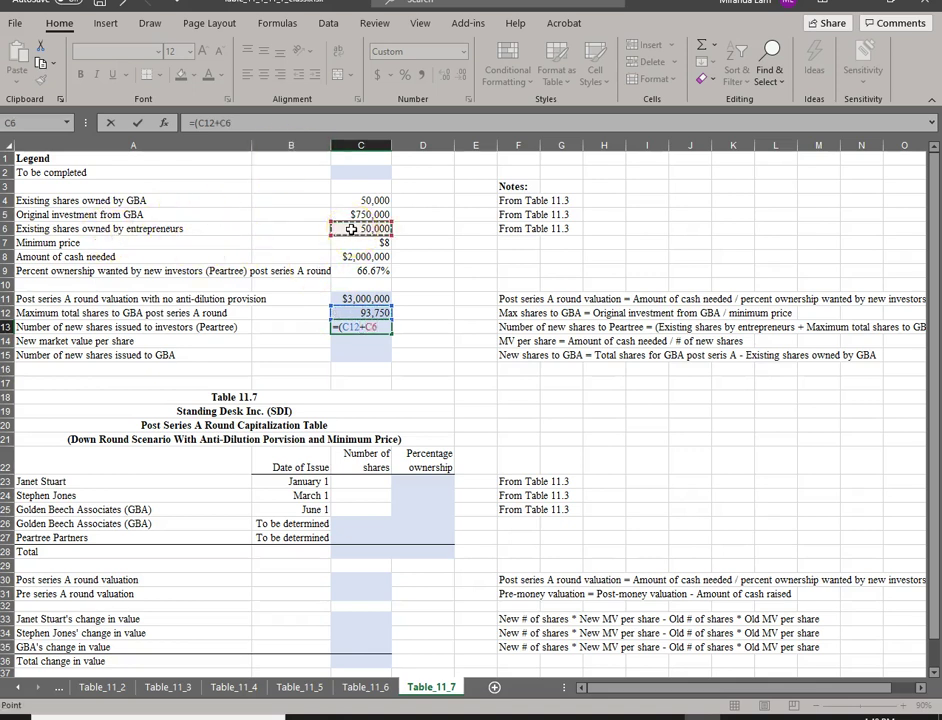
pyautogui.write(')*')
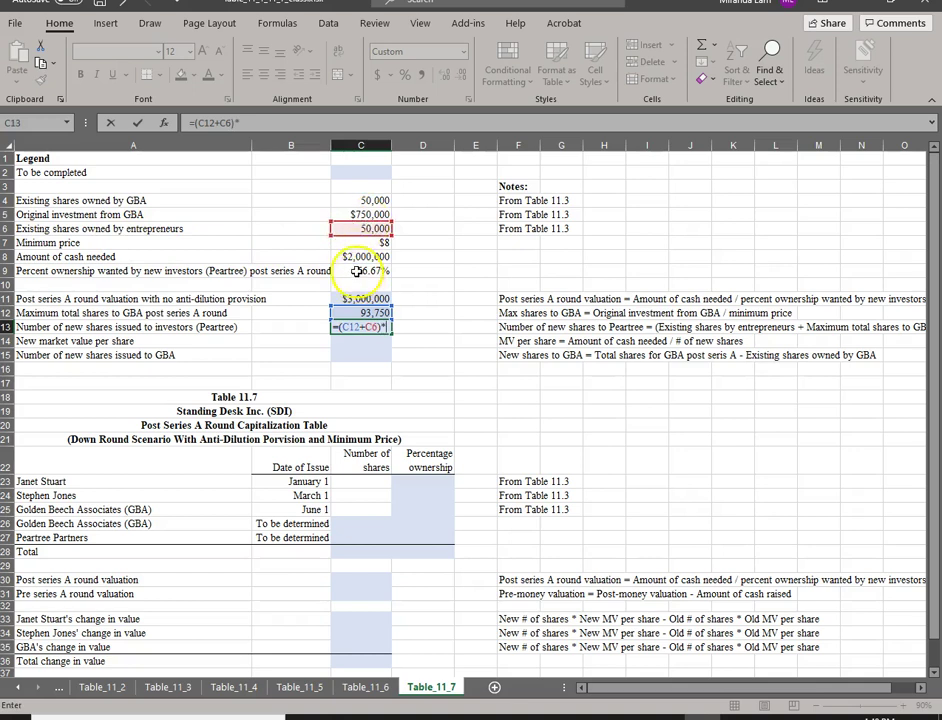
pyautogui.click(352, 271)
pyautogui.write('/(')
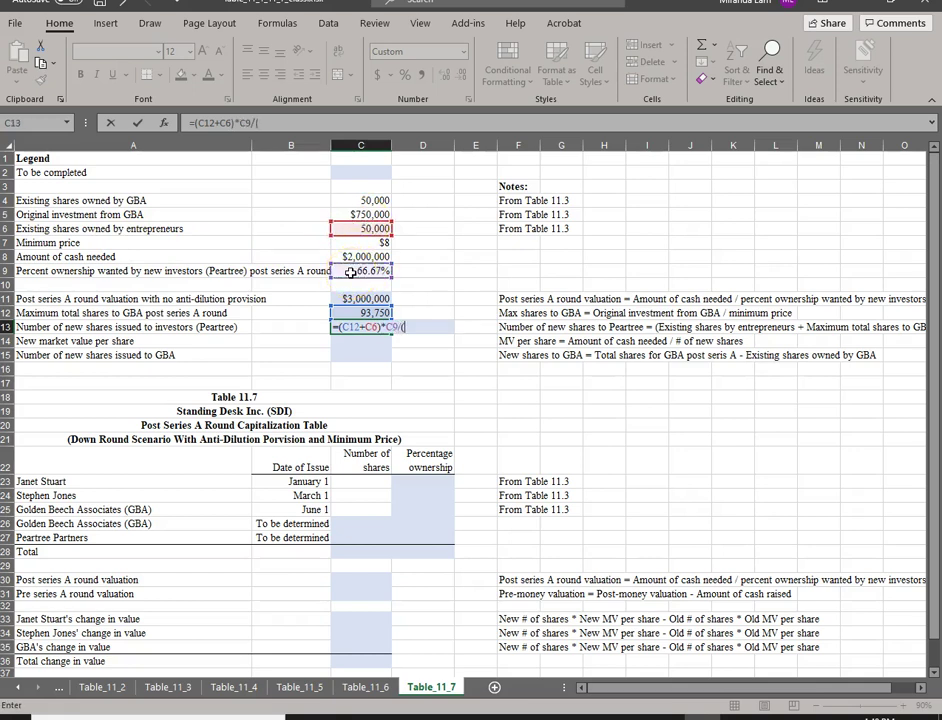
pyautogui.write('1-')
pyautogui.click(362, 271)
pyautogui.press('Return')
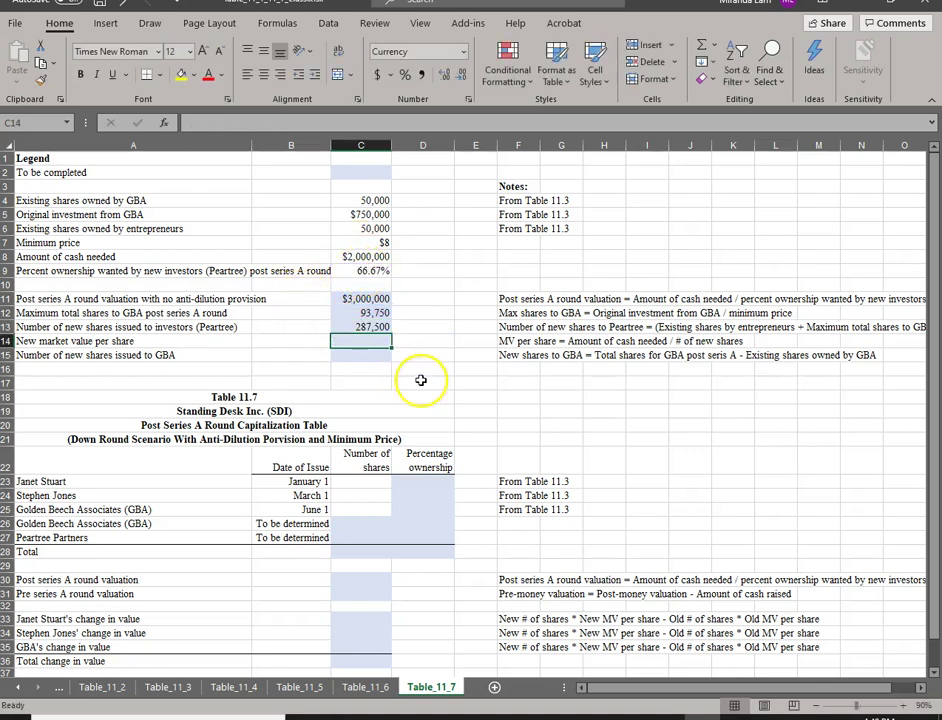
pyautogui.click(371, 326)
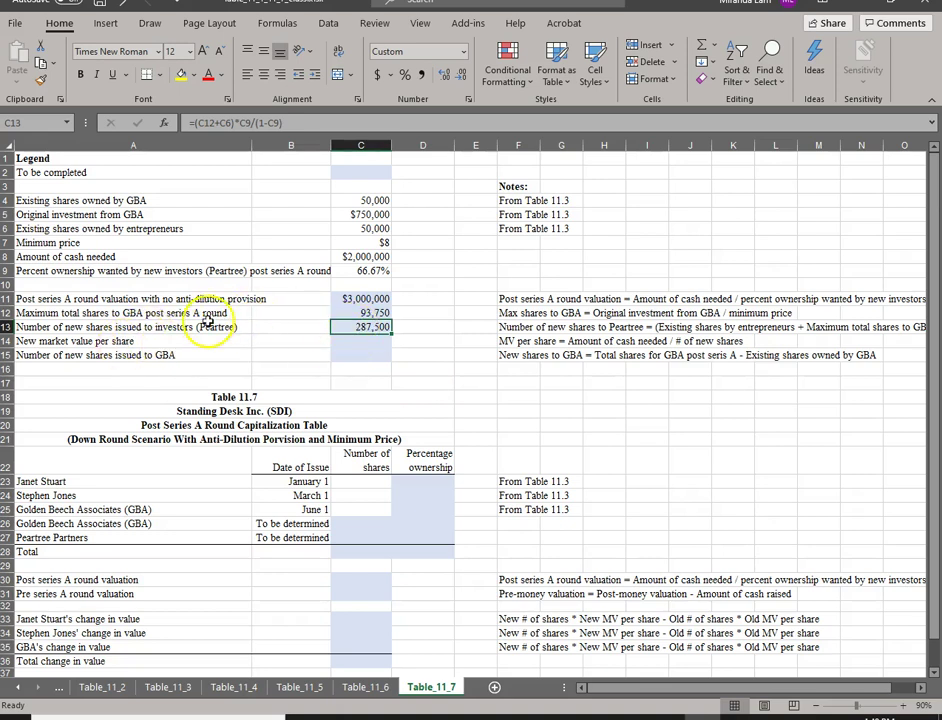
# Step: Calculate the new market value per share in C14 as =C8/C13
pyautogui.click(368, 341)
pyautogui.write('=')
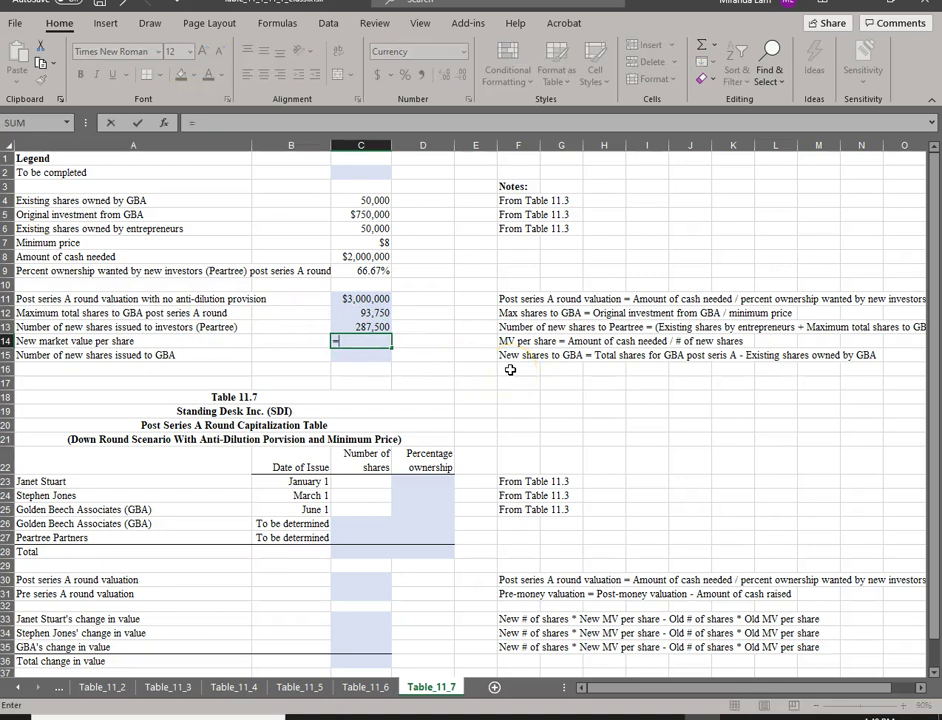
pyautogui.click(353, 256)
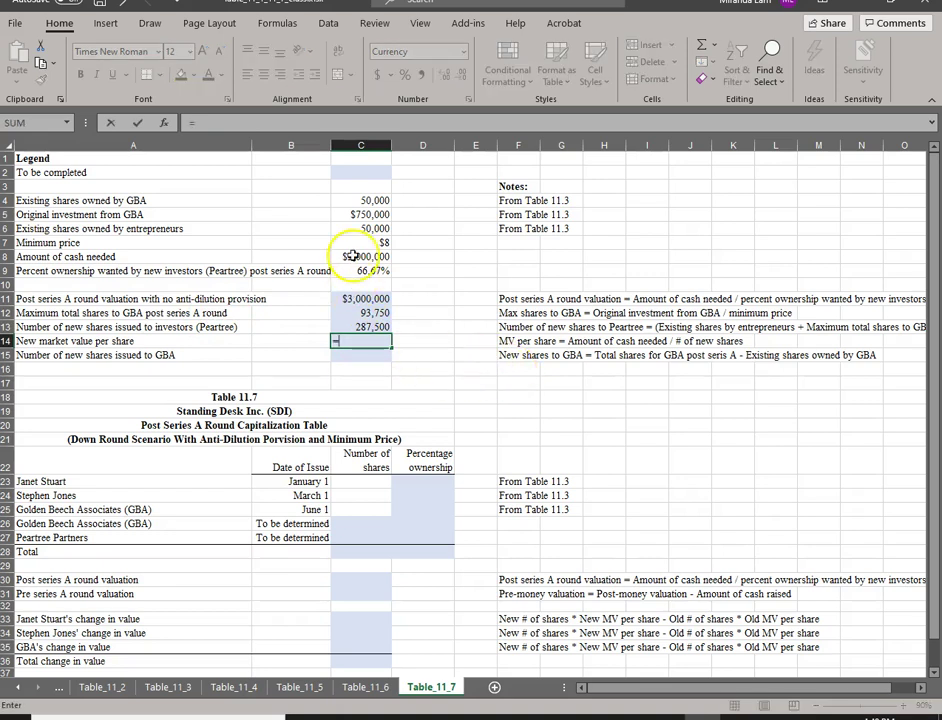
pyautogui.write('/')
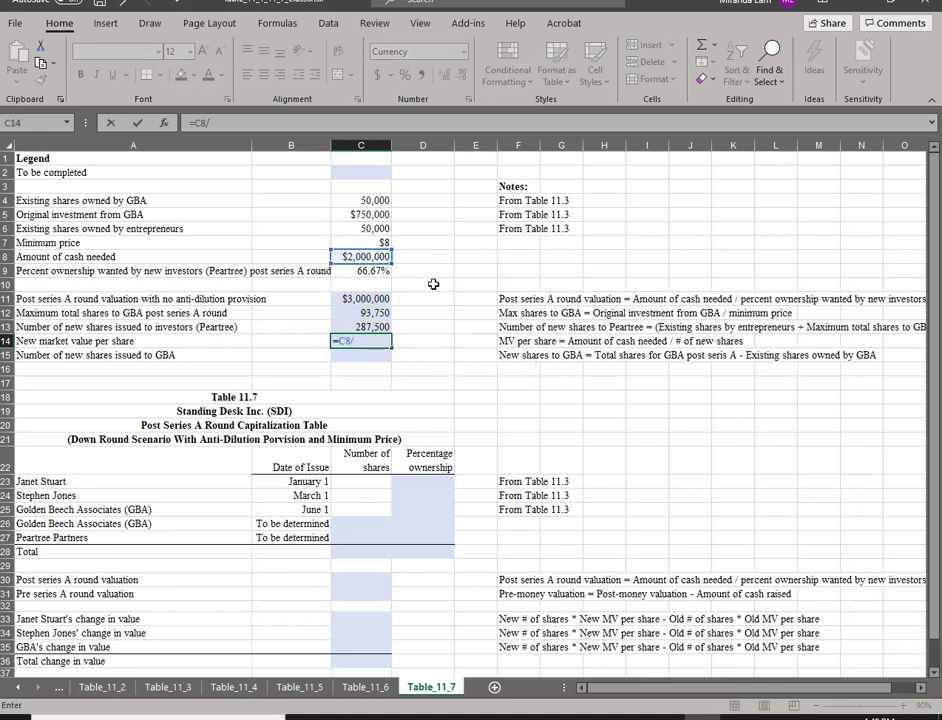
pyautogui.click(346, 326)
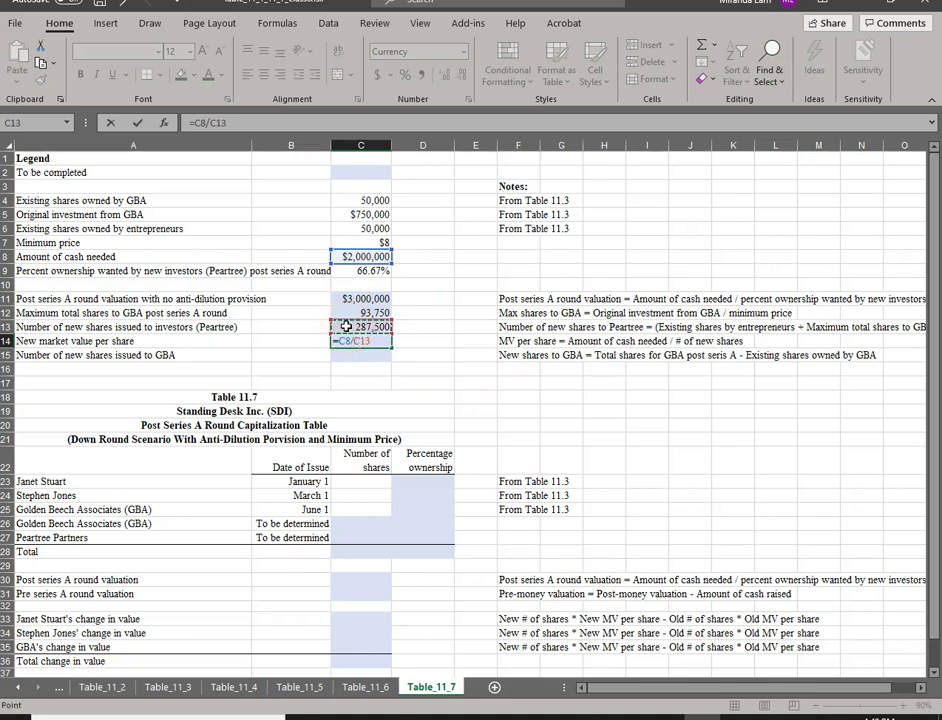
pyautogui.press('Return')
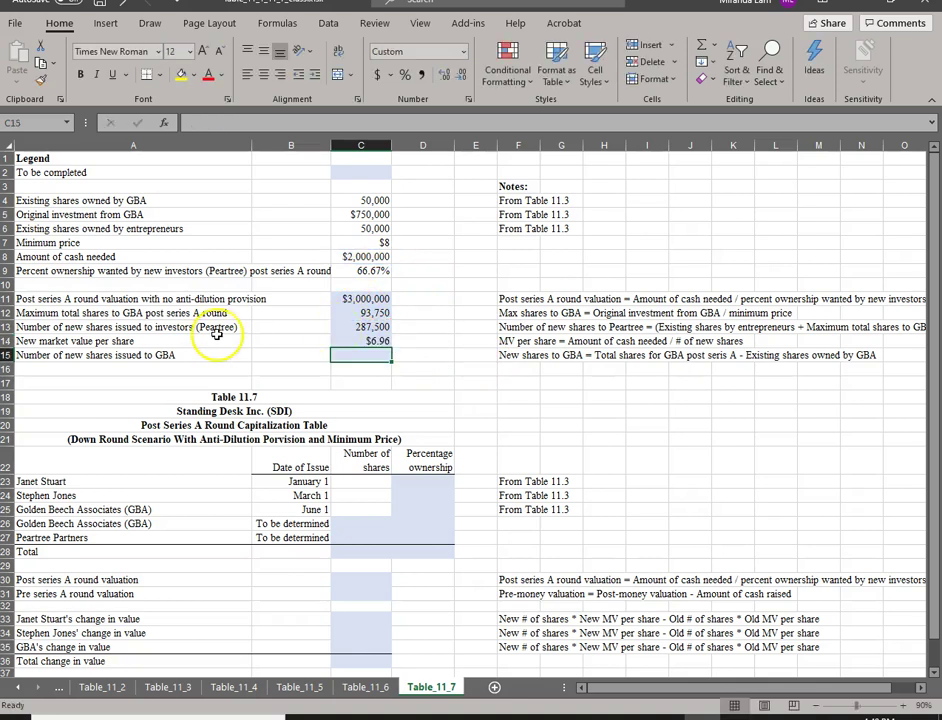
# Step: Calculate the number of new shares issued to GBA in C15 as =C12-C4
pyautogui.scroll(-2, 213, 333)
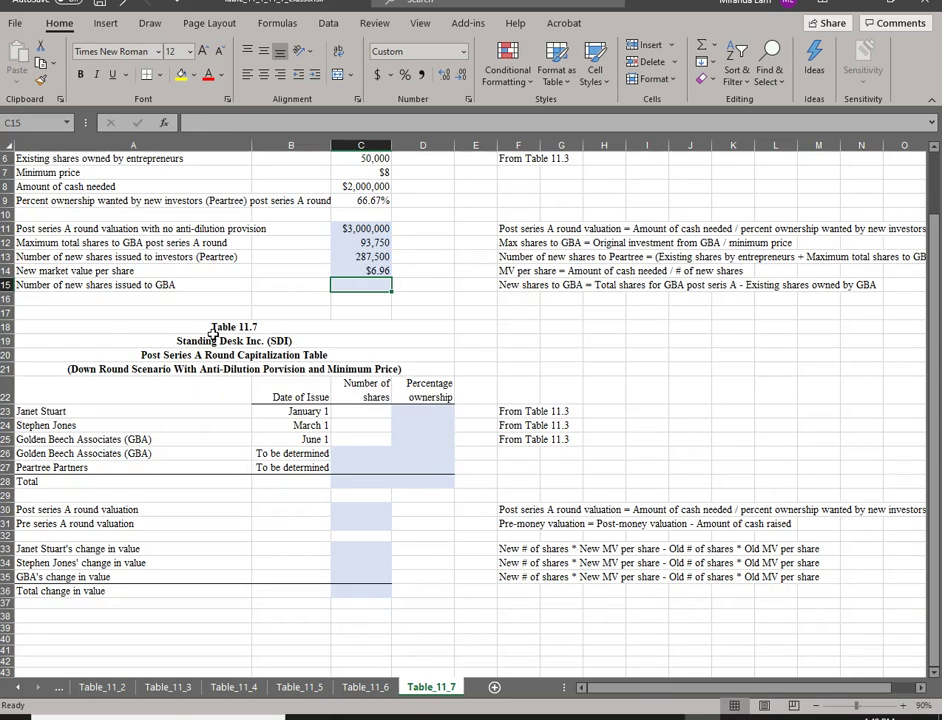
pyautogui.scroll(2, 213, 333)
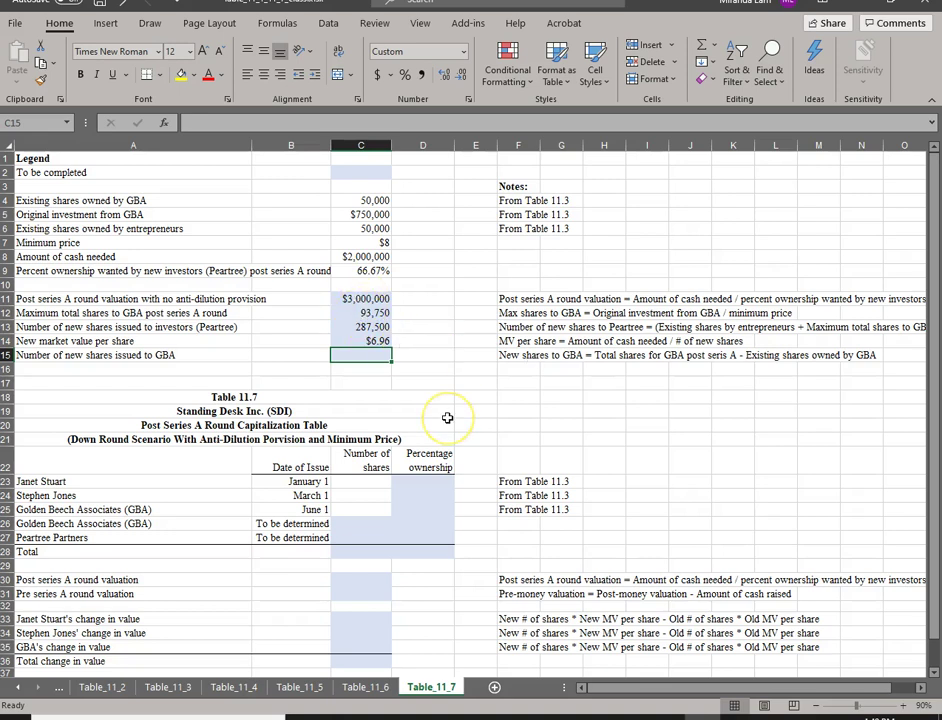
pyautogui.write('=')
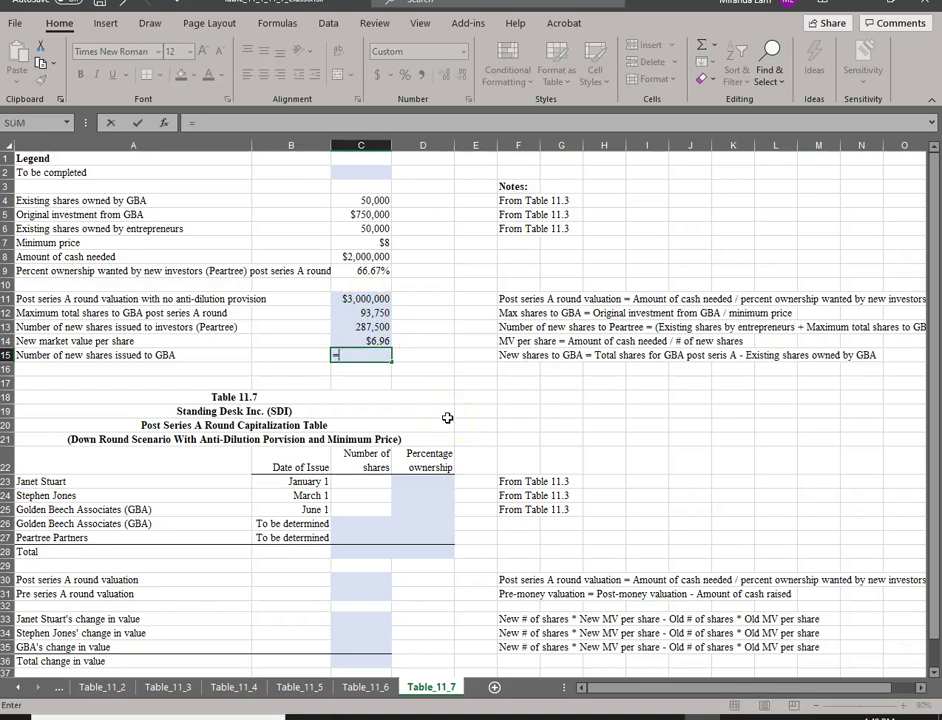
pyautogui.click(364, 313)
pyautogui.write('-')
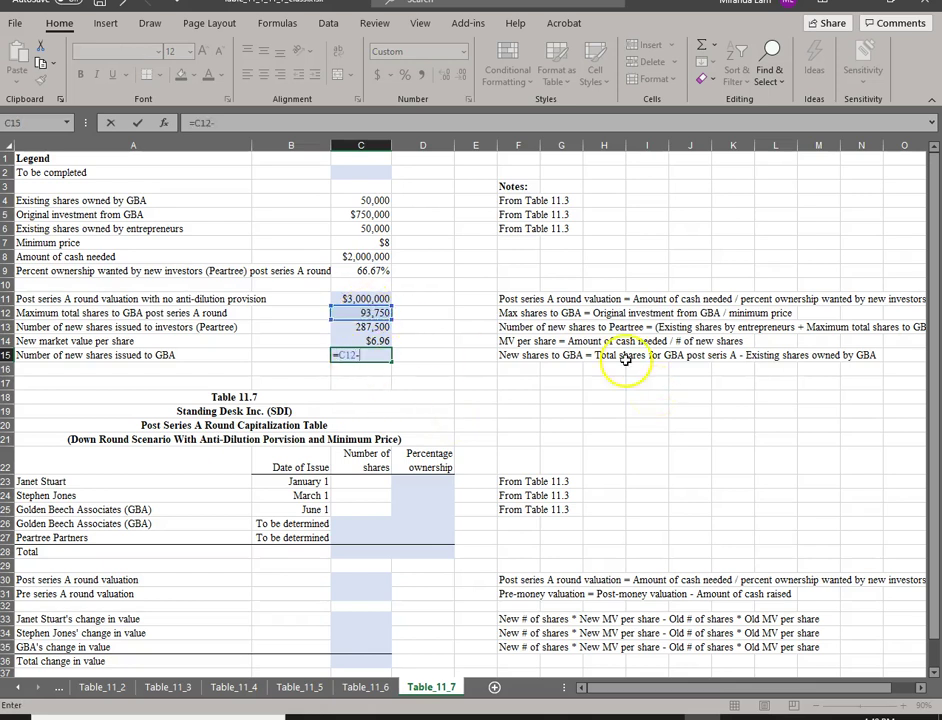
pyautogui.click(371, 201)
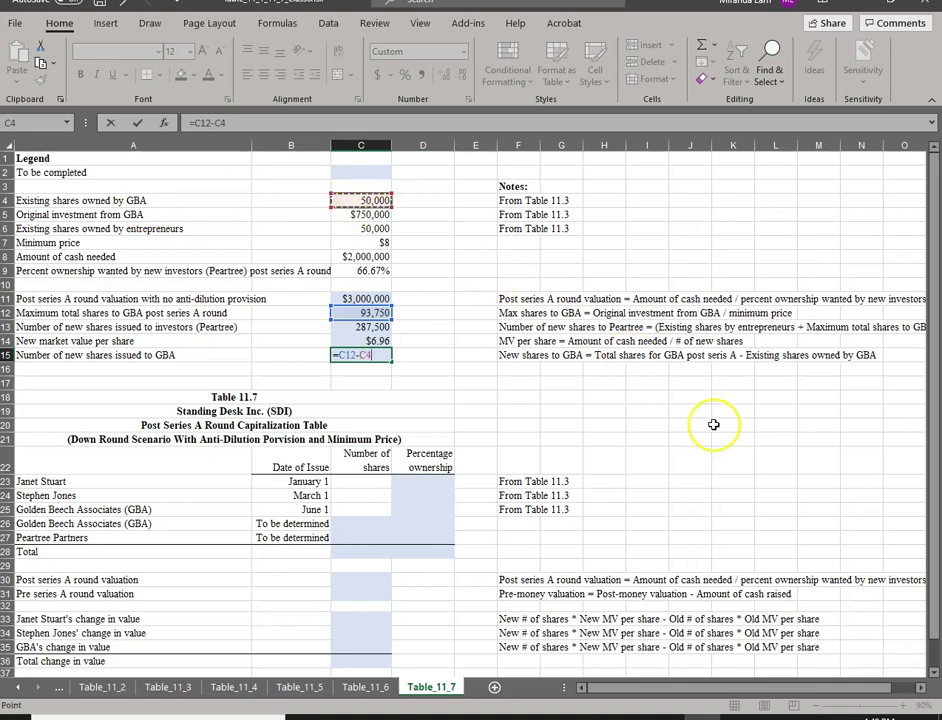
pyautogui.press('Return')
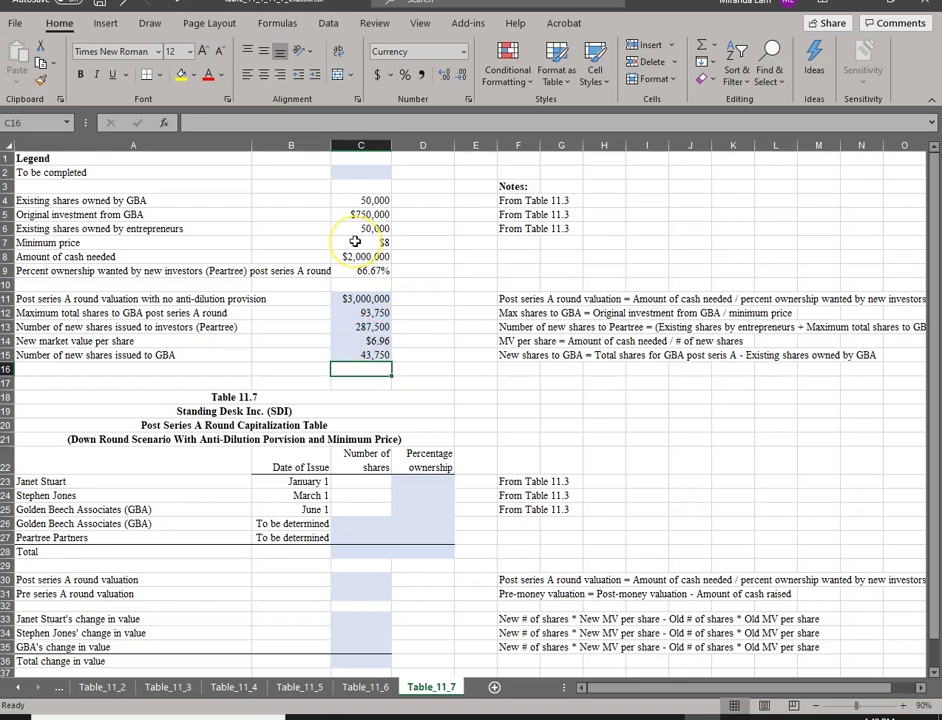
# Step: Link the first shareholder's number of shares in C23 of Table 11.7 to the Table 11.3 sheet as =Table_11_3!C16
pyautogui.click(372, 688)
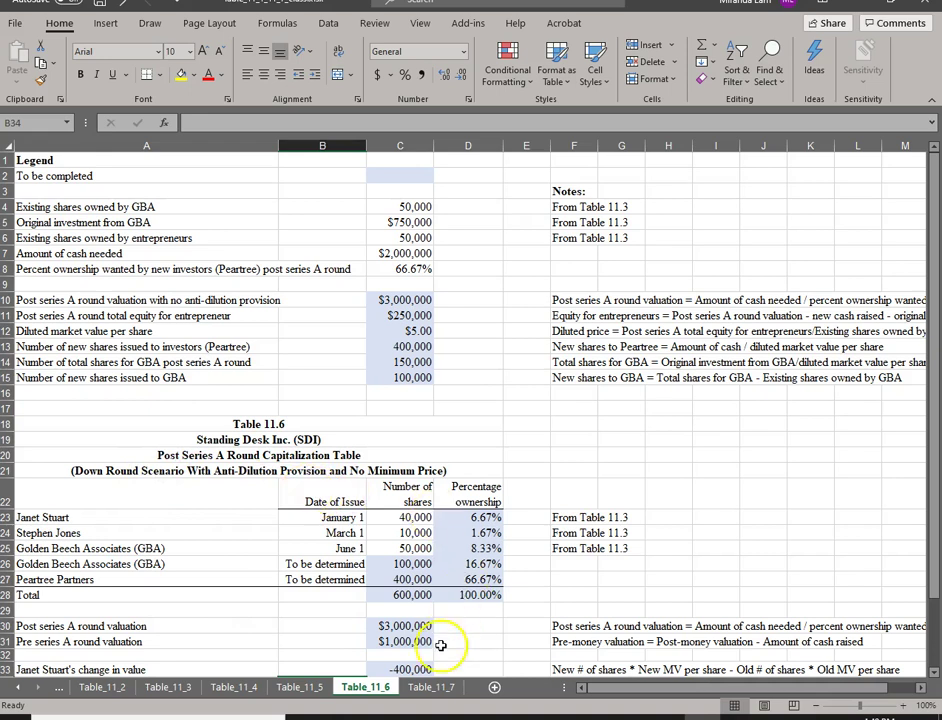
pyautogui.click(431, 687)
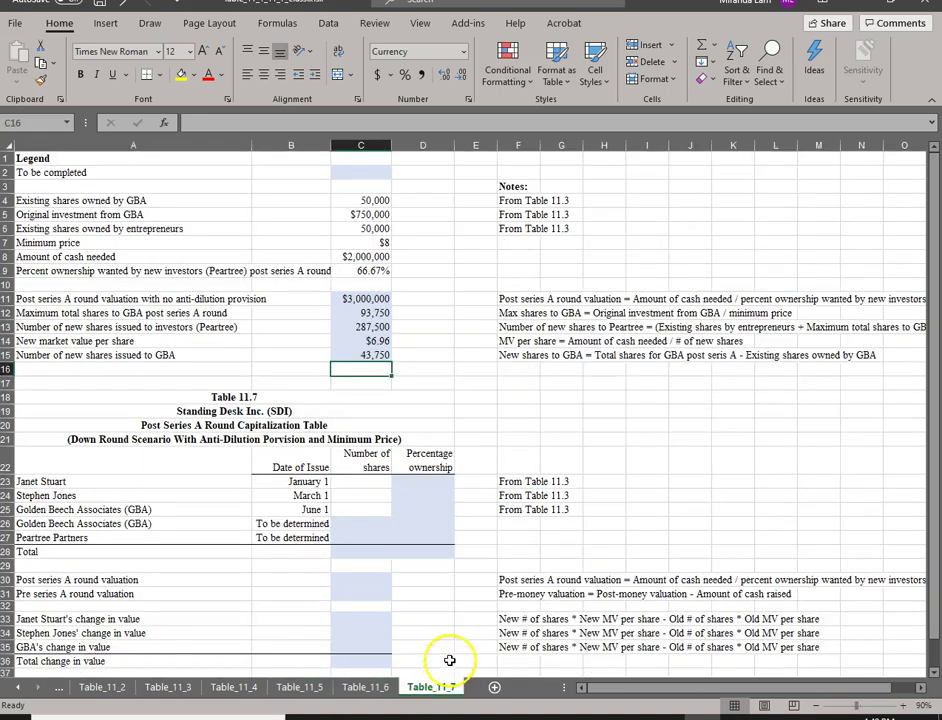
pyautogui.click(355, 481)
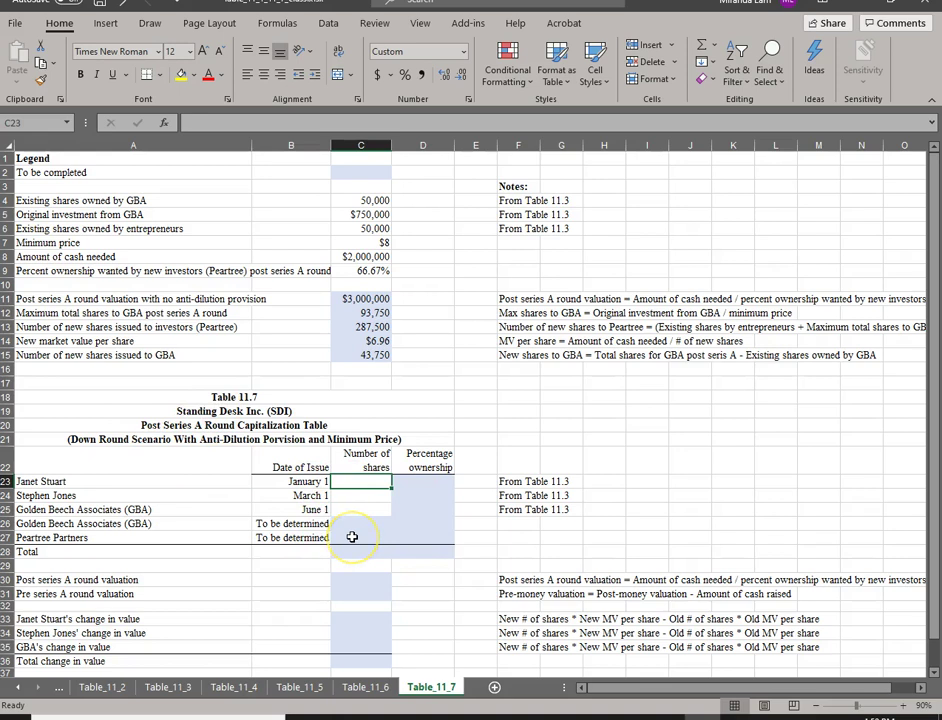
pyautogui.write('=')
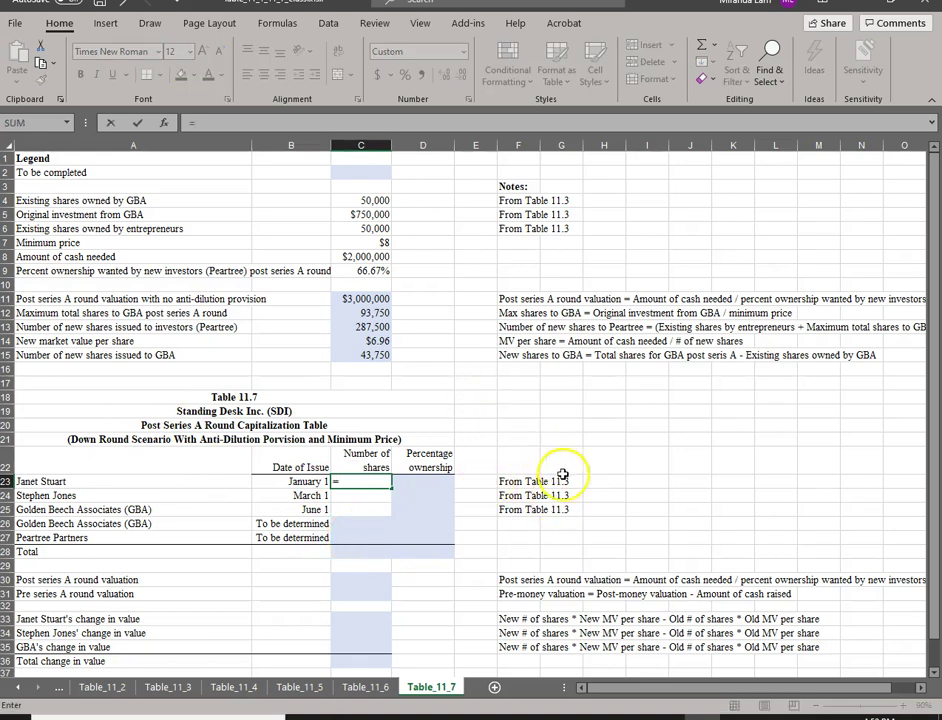
pyautogui.click(168, 694)
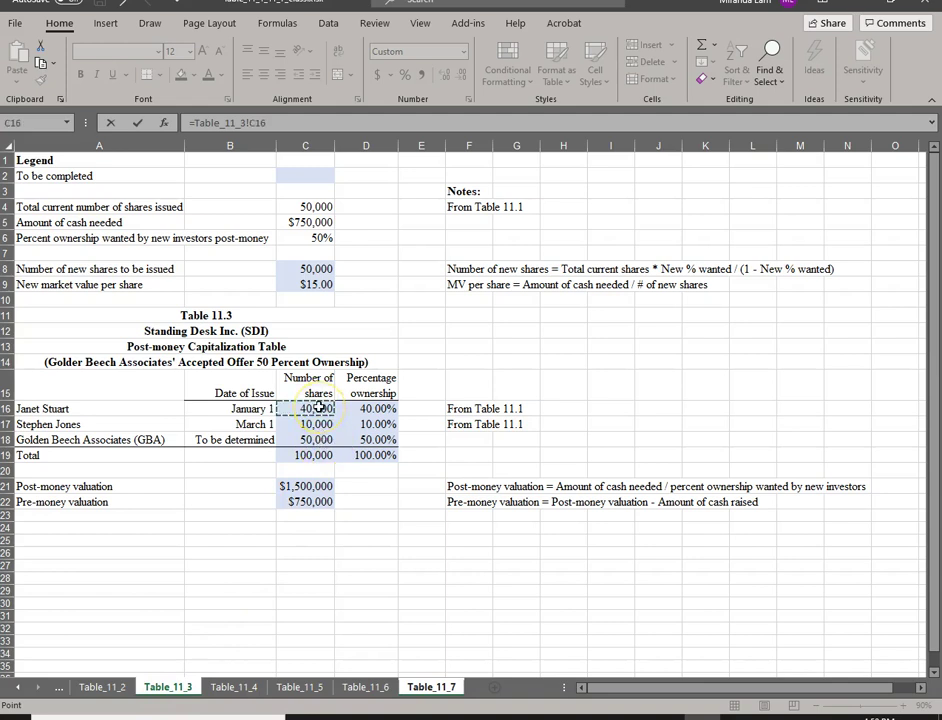
pyautogui.press('Return')
# Step: Copy the Table 11.3 link from C23 into C24 and C25 for the other two existing share issues
pyautogui.press('Up')
pyautogui.hotkey('ctrl', 'c')
pyautogui.hotkey('shift', 'Down')
pyautogui.hotkey('shift', 'Down')
pyautogui.hotkey('ctrl', 'v')
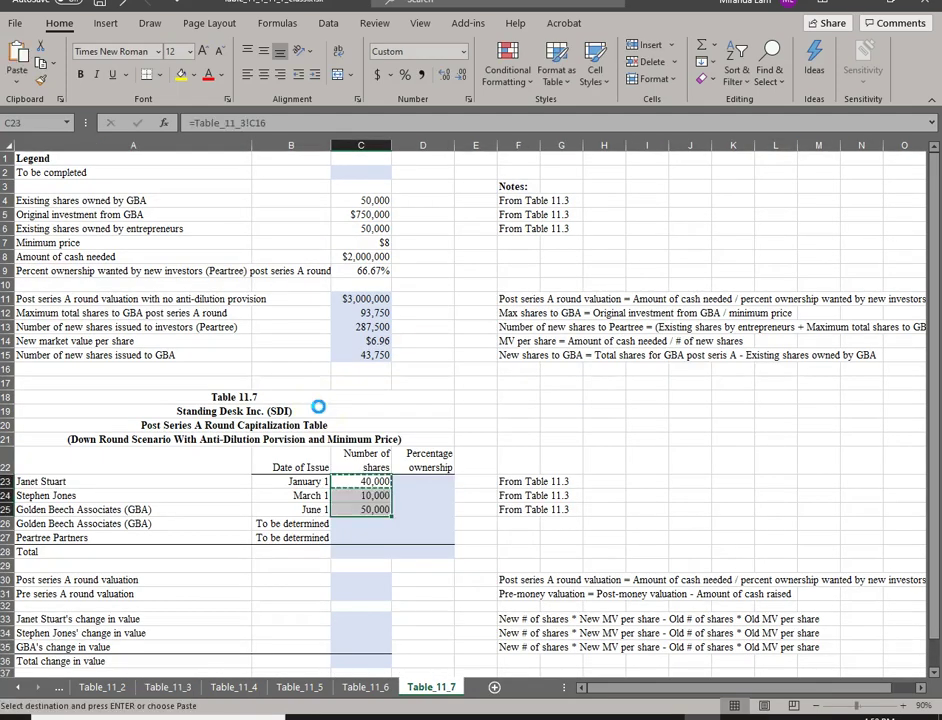
pyautogui.press('Return')
pyautogui.hotkey('ctrl', 'Down')
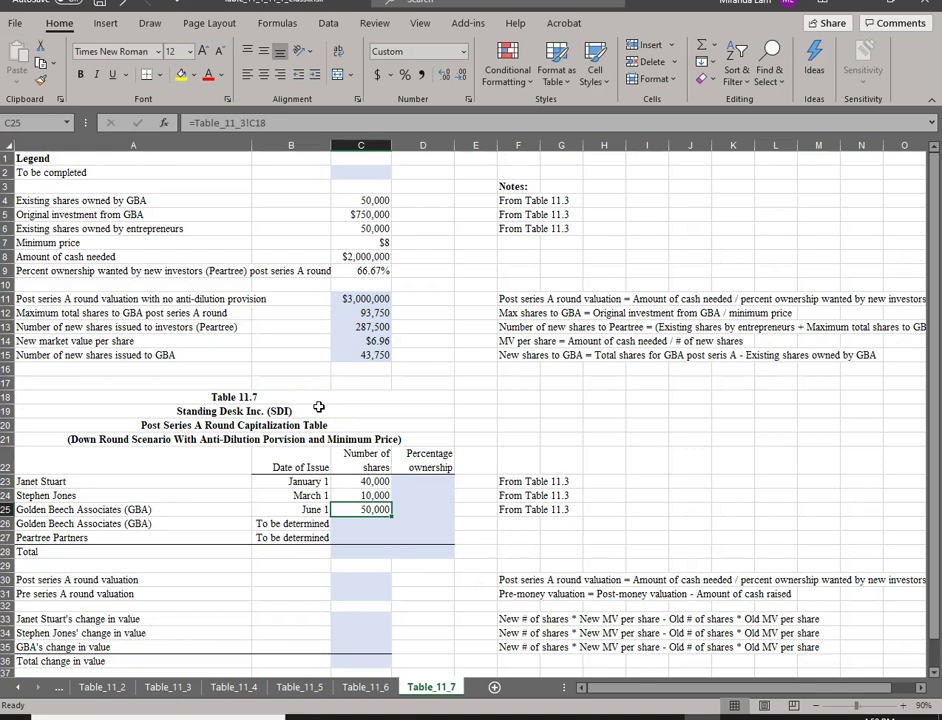
# Step: Set GBA's newly issued shares in C26 to =C15 and Peartree Partners' shares in C27 to =C13
pyautogui.press('Down')
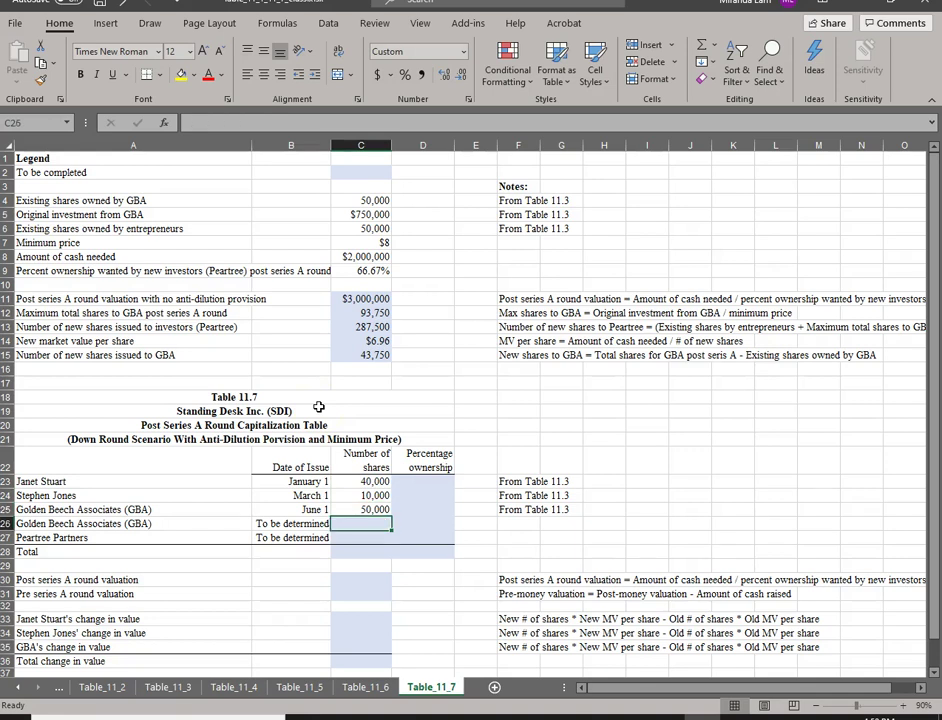
pyautogui.write('=')
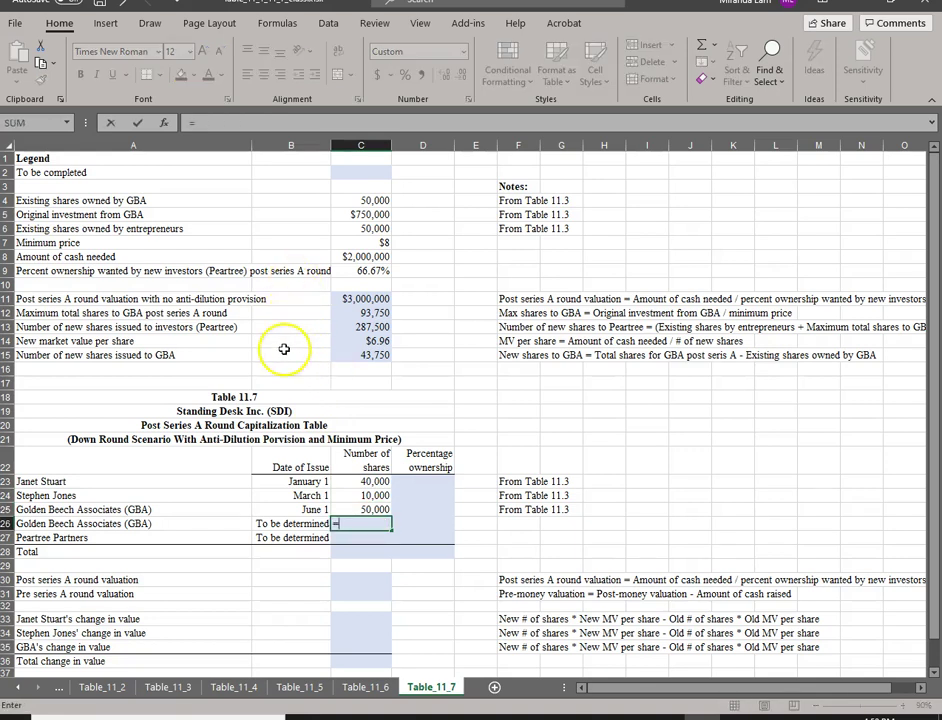
pyautogui.click(363, 356)
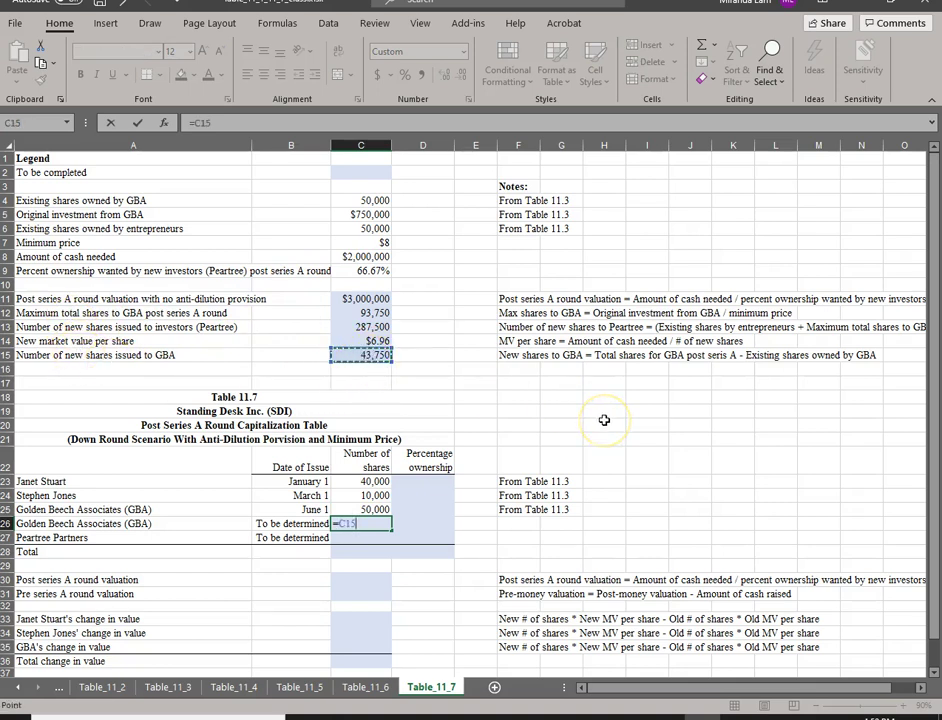
pyautogui.press('Return')
pyautogui.write('=')
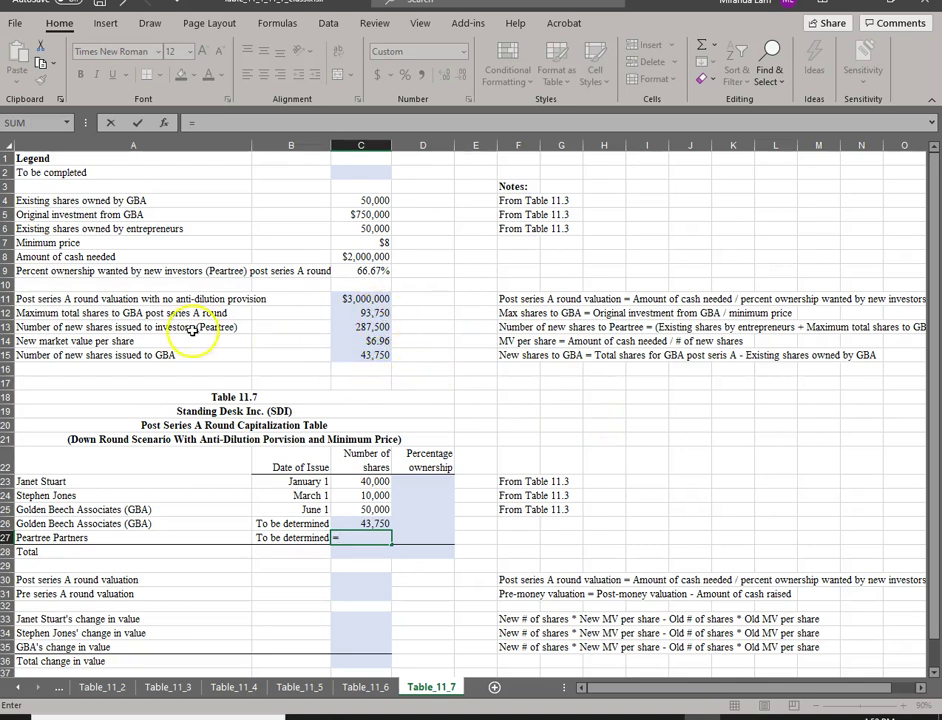
pyautogui.click(346, 325)
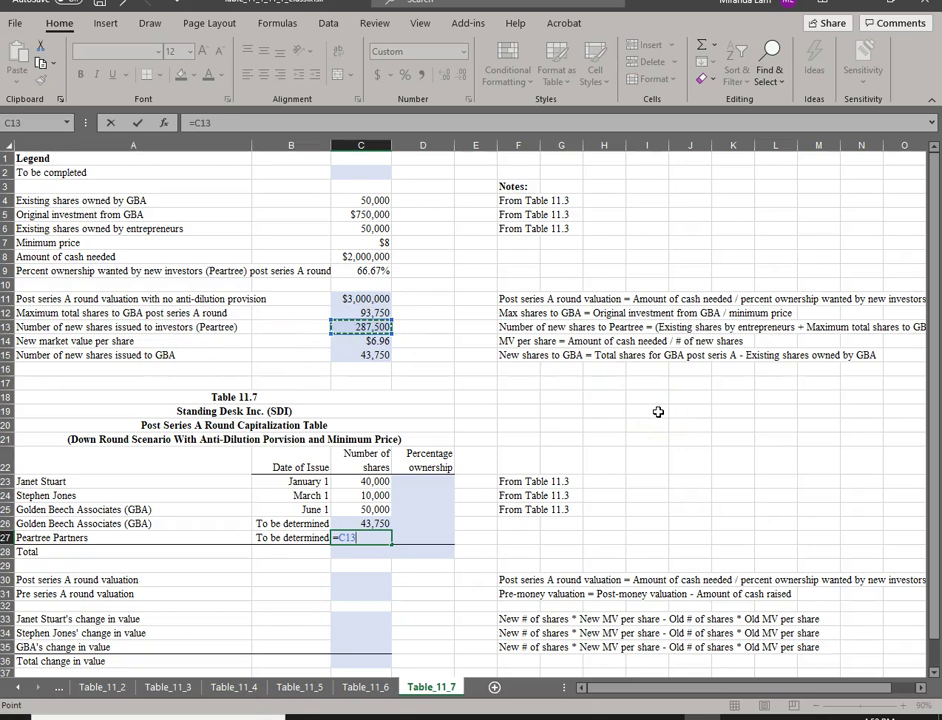
pyautogui.press('Return')
# Step: Total the number of shares in C28 with a SUM of C23:C27
pyautogui.write('=sum(')
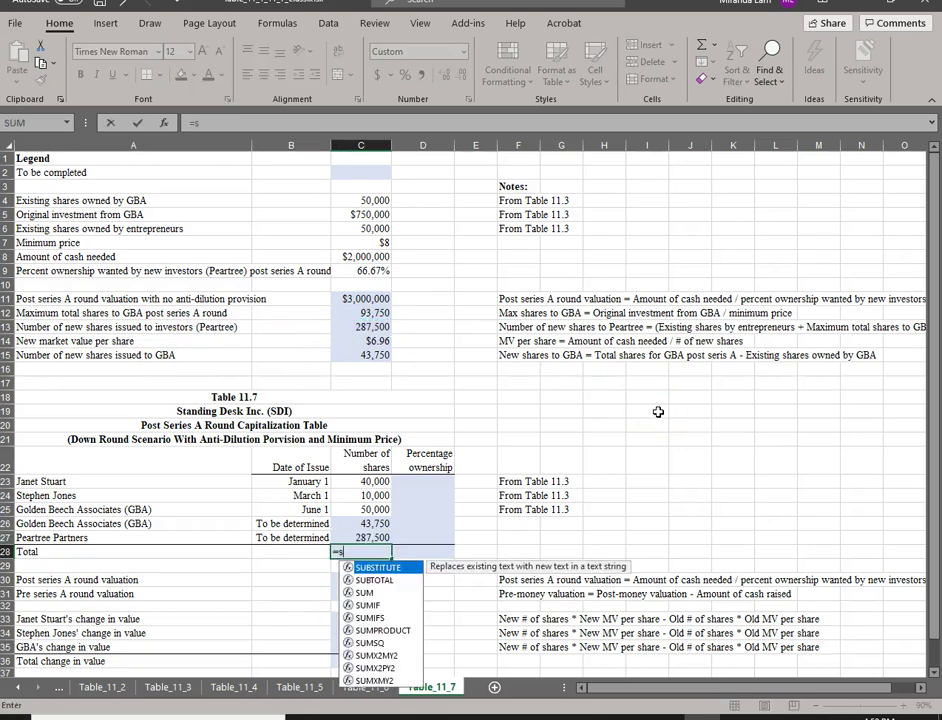
pyautogui.press('Up')
pyautogui.hotkey('shift', 'Up')
pyautogui.hotkey('shift', 'Up')
pyautogui.hotkey('shift', 'Up')
pyautogui.hotkey('shift', 'Up')
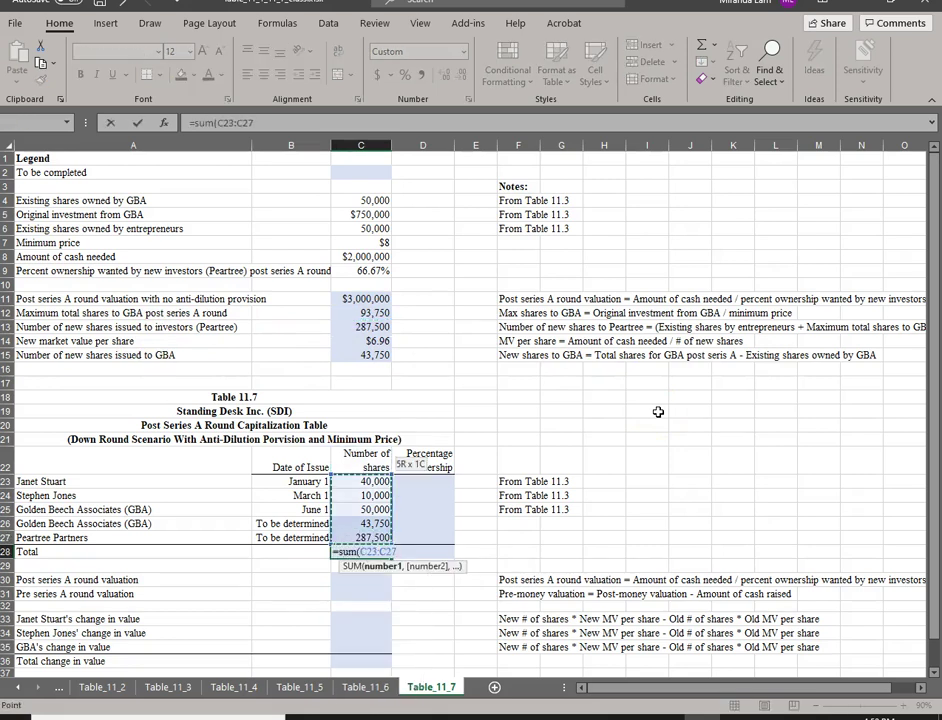
pyautogui.press('Return')
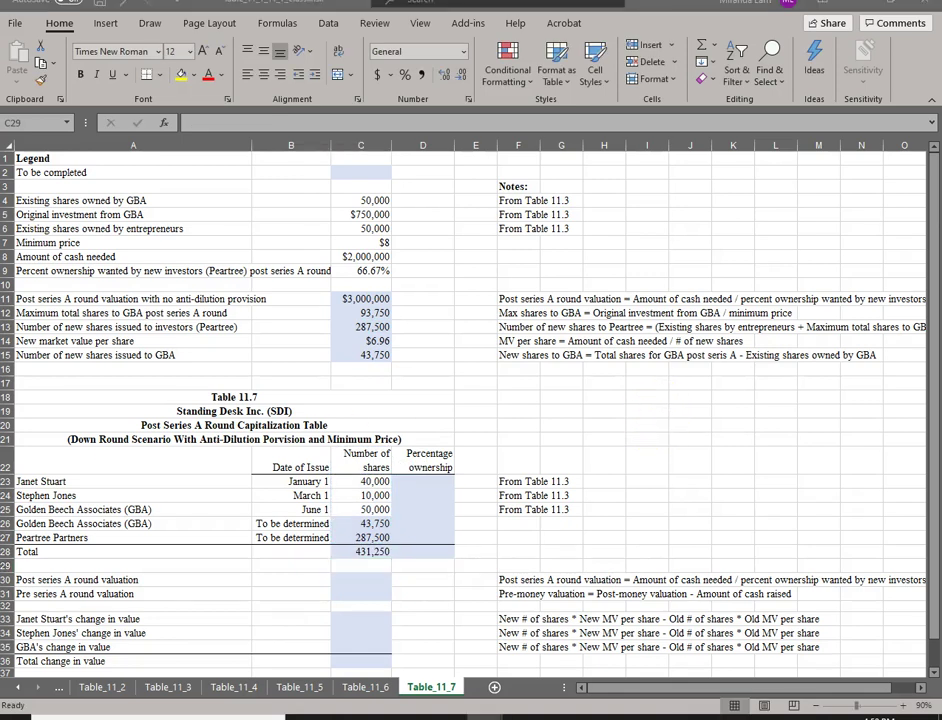
# Step: Calculate the first shareholder's percentage ownership in D23 as =C23/$C$28, with an absolute reference to the total
pyautogui.click(421, 481)
pyautogui.write('=')
pyautogui.press('Left')
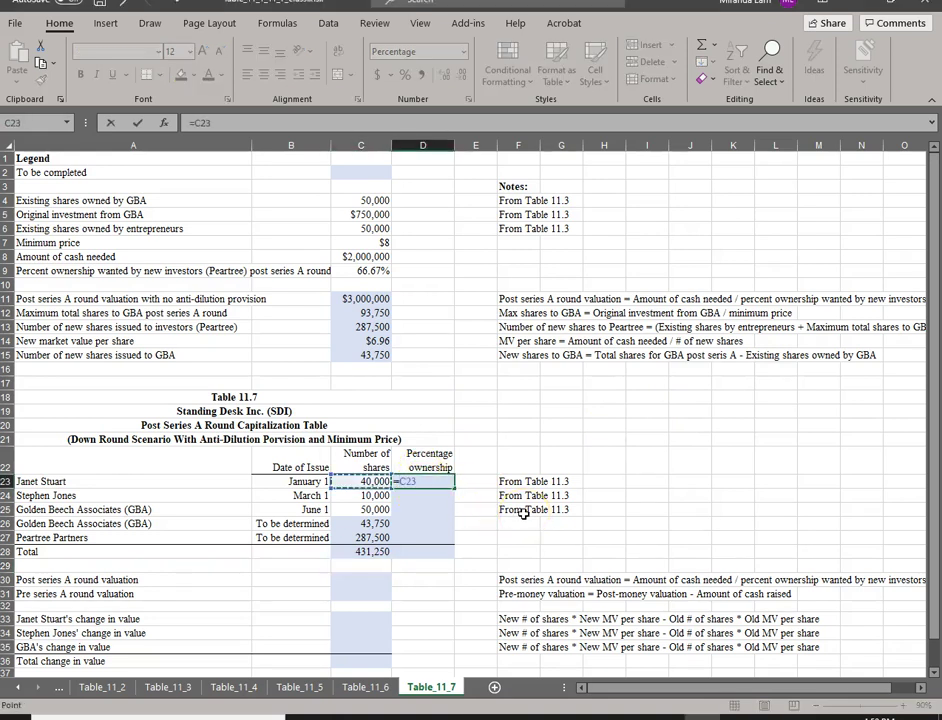
pyautogui.write('/')
pyautogui.press('Left')
pyautogui.press('Down')
pyautogui.press('Down')
pyautogui.press('Down')
pyautogui.press('Down')
pyautogui.press('Down')
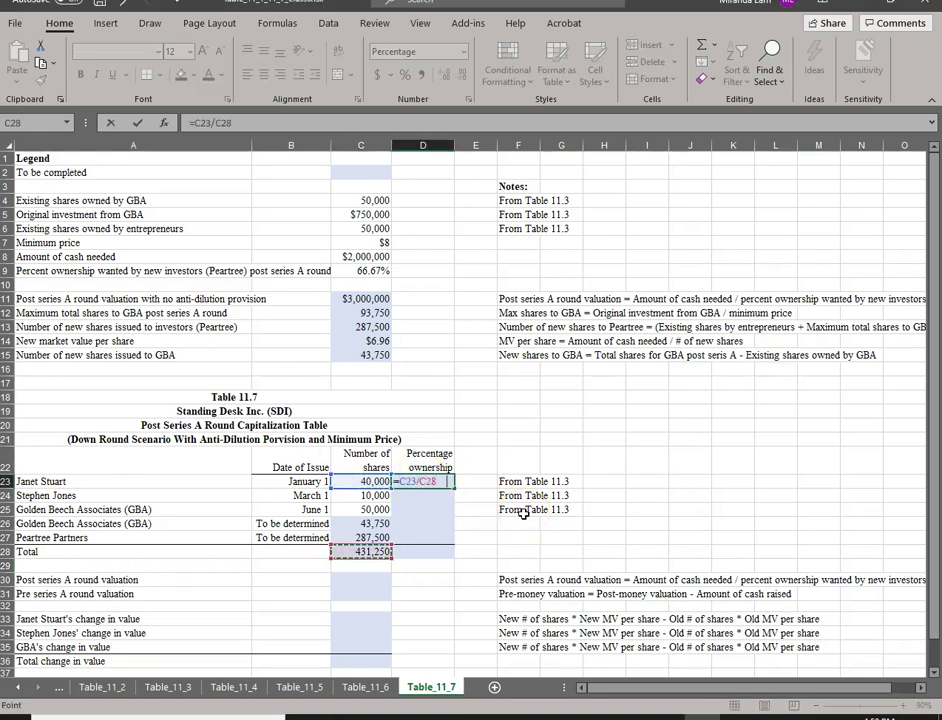
pyautogui.press('F4')
pyautogui.hotkey('ctrl', 'Return')
# Step: Copy the percentage ownership formula from D23 into D24:D27, pasting formulas rather than full cell formatting
pyautogui.hotkey('ctrl', 'c')
pyautogui.hotkey('shift', 'Down')
pyautogui.hotkey('shift', 'Down')
pyautogui.hotkey('shift', 'Down')
pyautogui.hotkey('shift', 'Down')
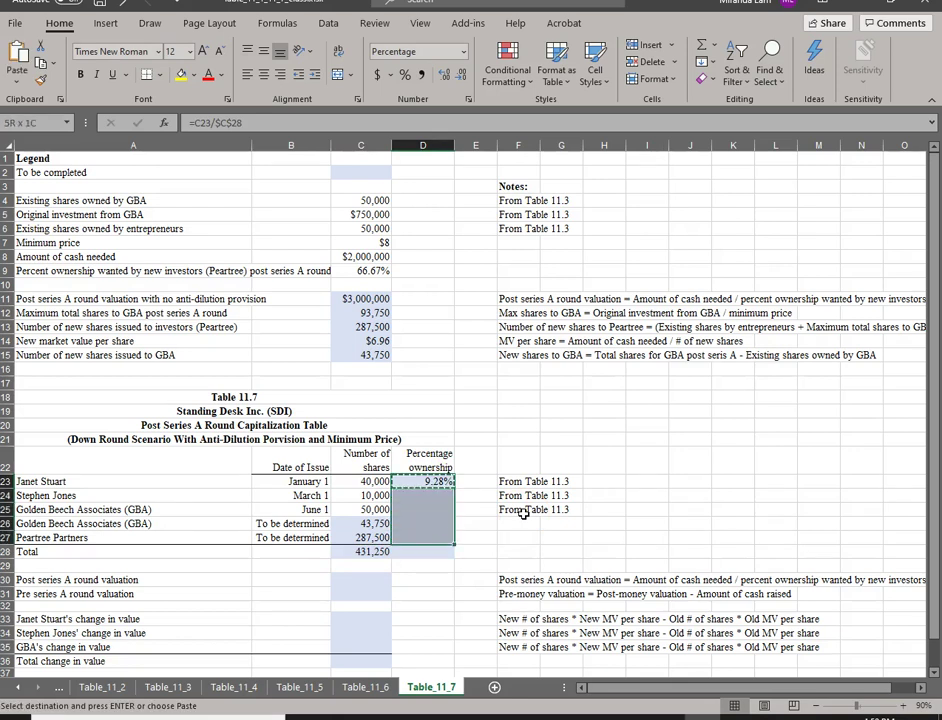
pyautogui.click(17, 78)
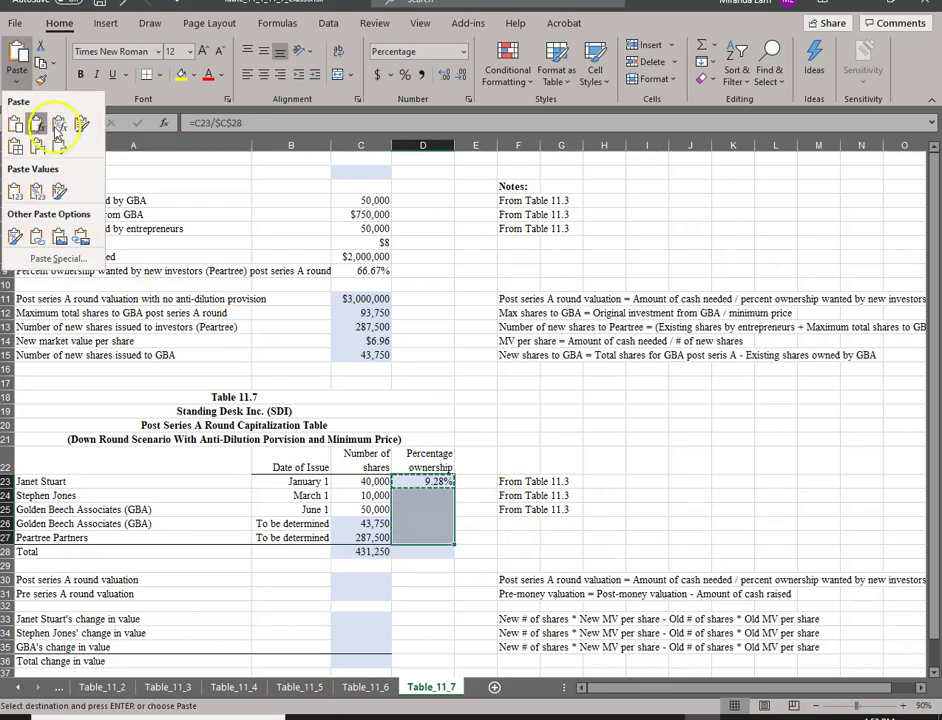
pyautogui.click(57, 124)
# Step: Total the percentage ownership column in D28 with a SUM of D23:D27
pyautogui.click(415, 553)
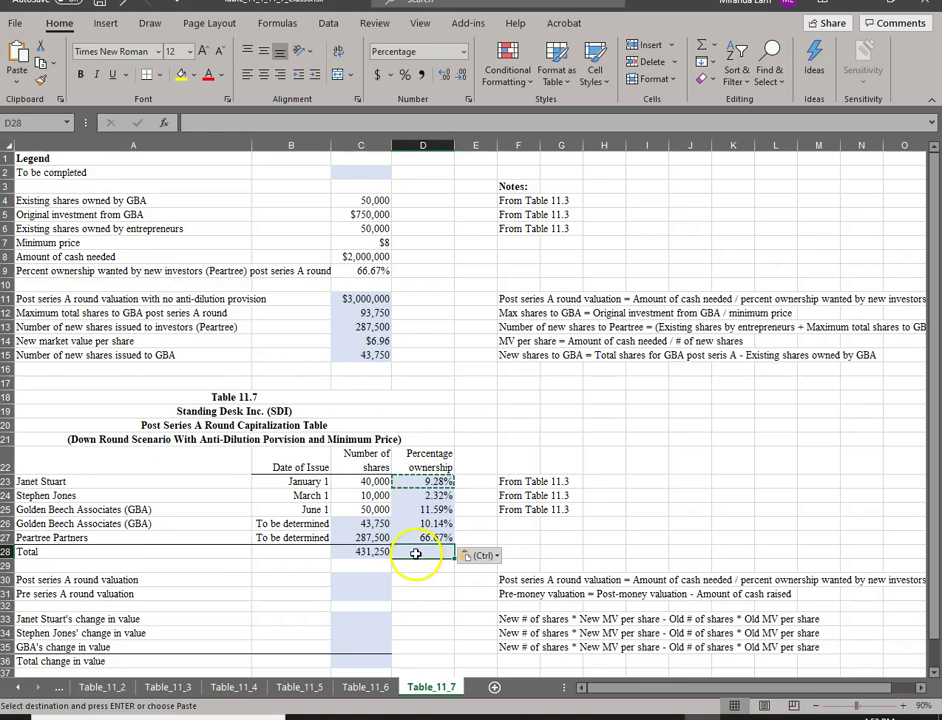
pyautogui.write('=sum(')
pyautogui.press('Up')
pyautogui.hotkey('shift', 'Up')
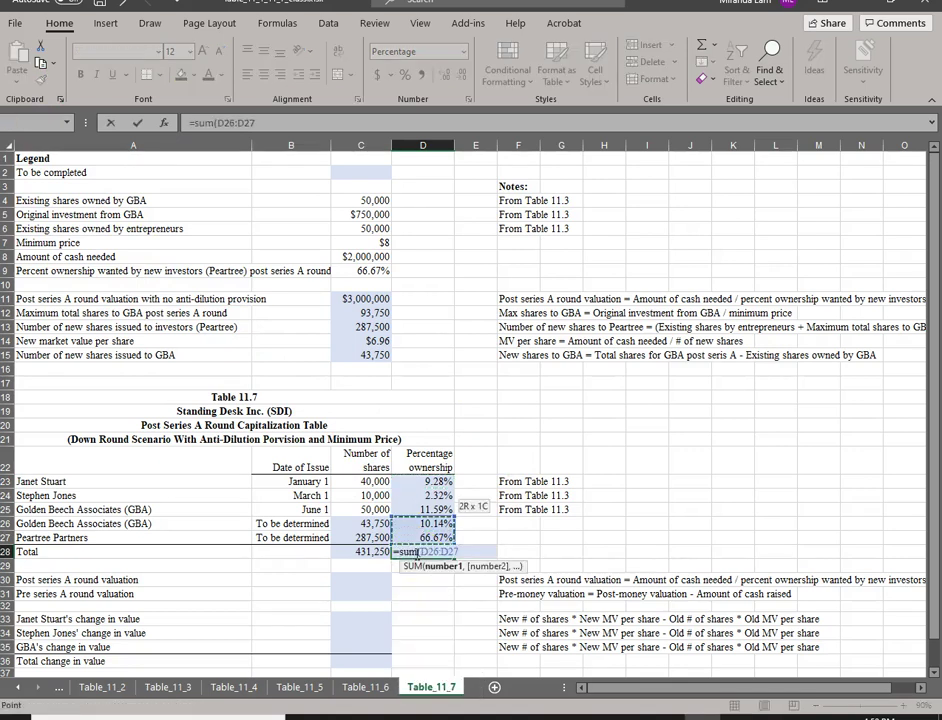
pyautogui.hotkey('shift', 'Up')
pyautogui.hotkey('shift', 'Up')
pyautogui.hotkey('shift', 'Up')
pyautogui.press('Return')
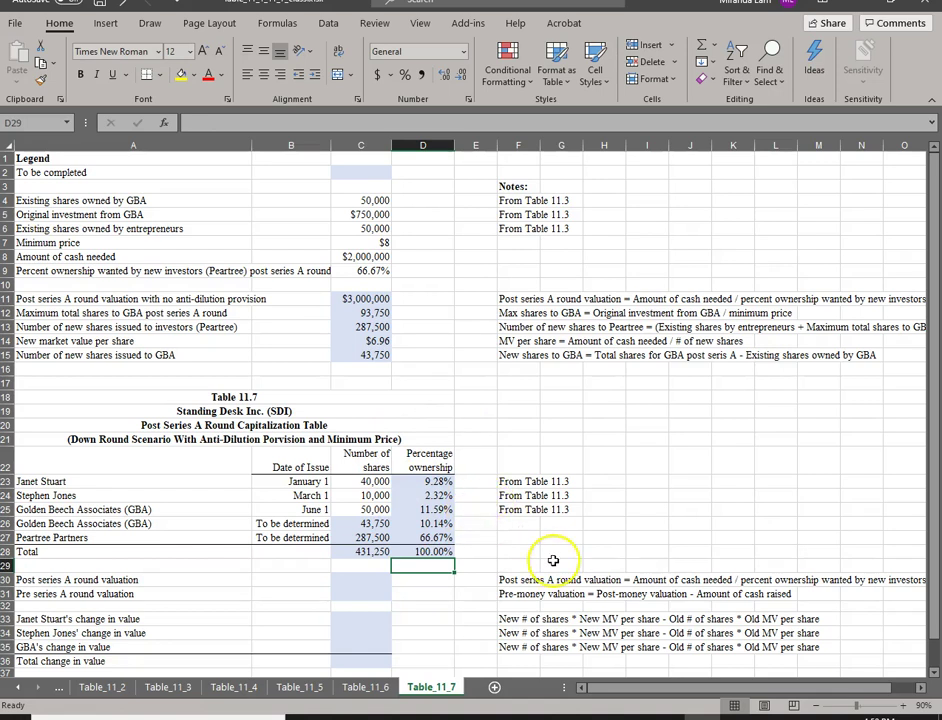
# Step: Check GBA's combined ownership in the spare cell E25 with =D25+D26 and clear that cell again
pyautogui.scroll(-2, 553, 560)
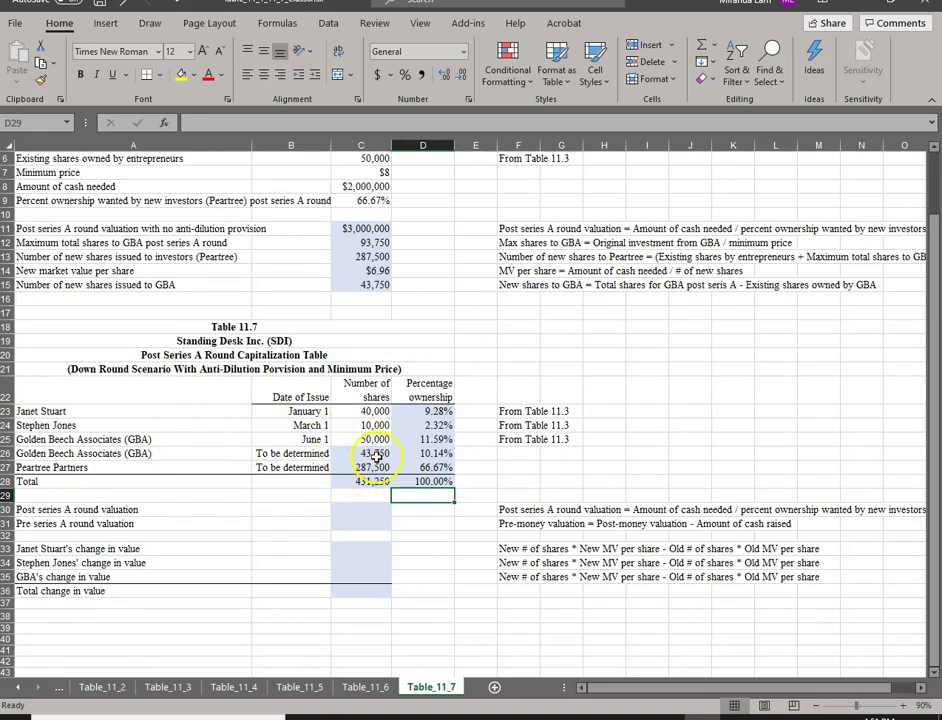
pyautogui.click(472, 438)
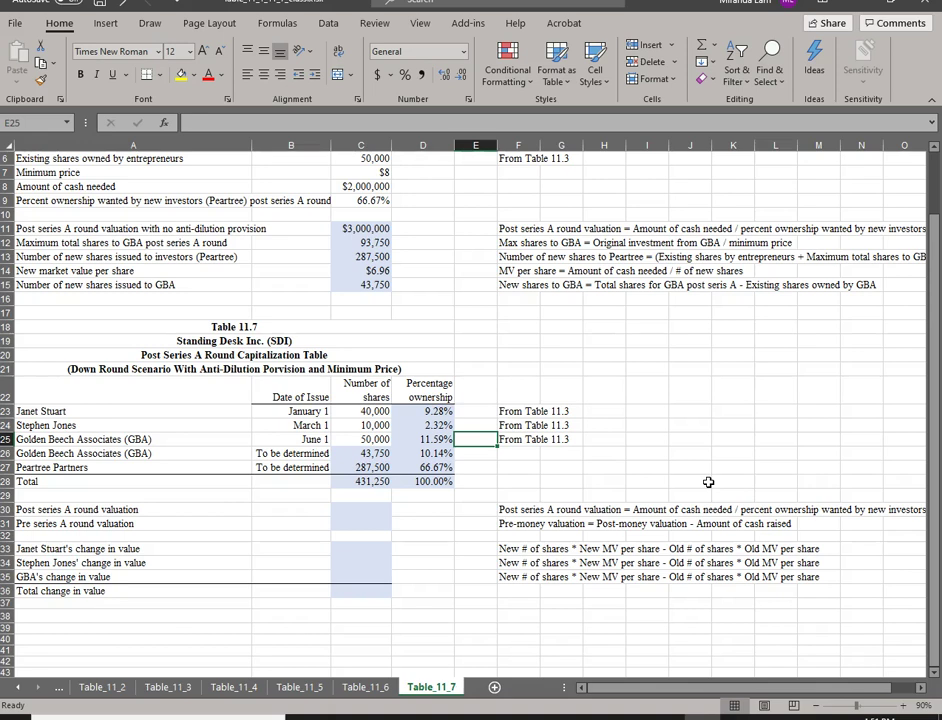
pyautogui.write('=')
pyautogui.press('Left')
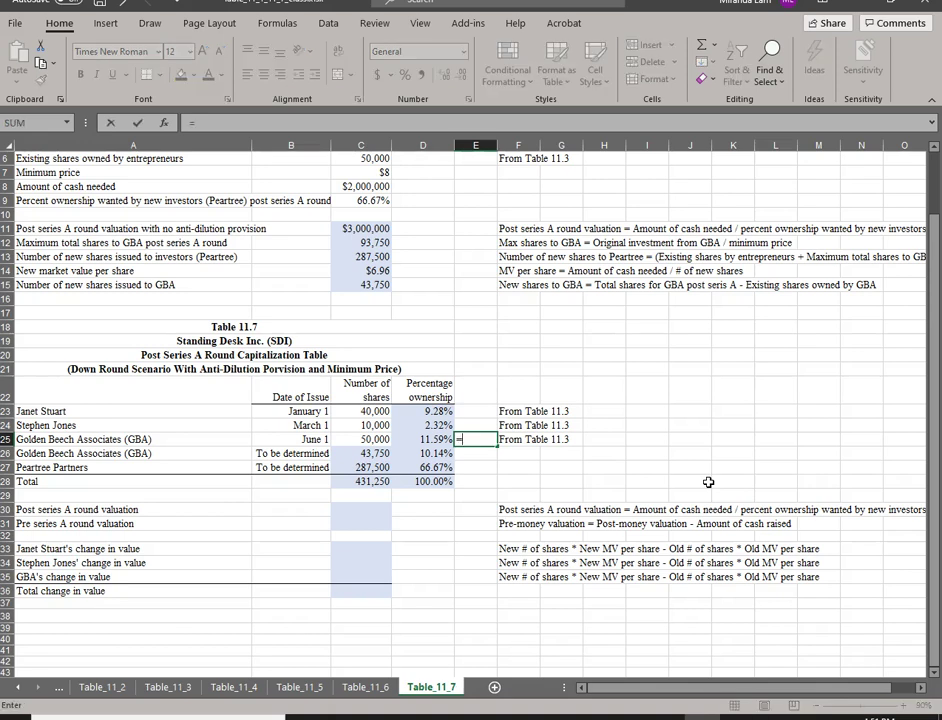
pyautogui.write('+')
pyautogui.press('Left')
pyautogui.press('Down')
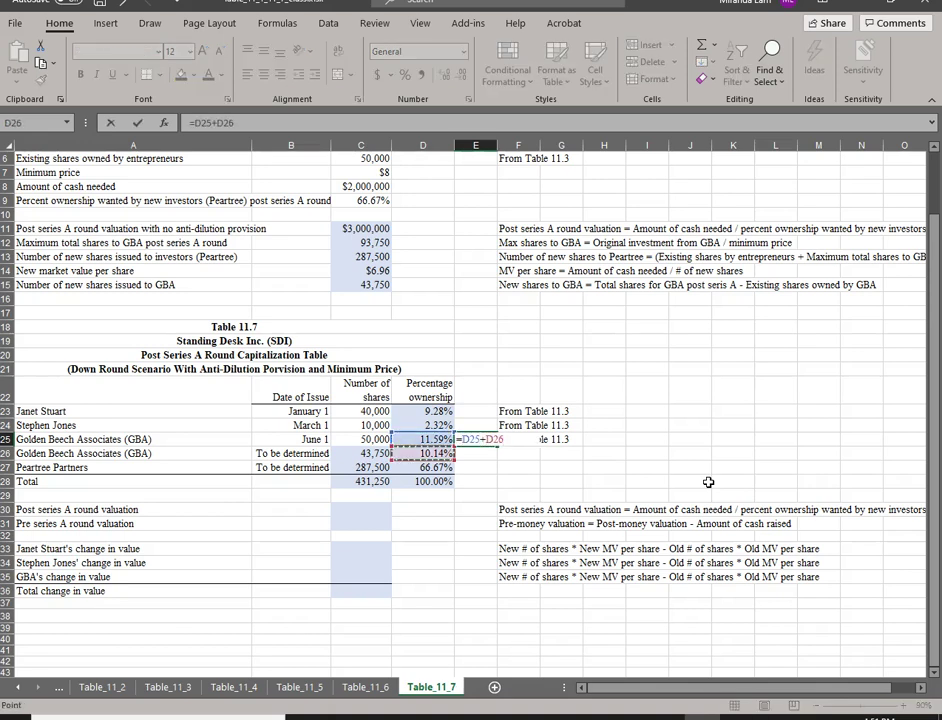
pyautogui.press('Return')
pyautogui.click(484, 440)
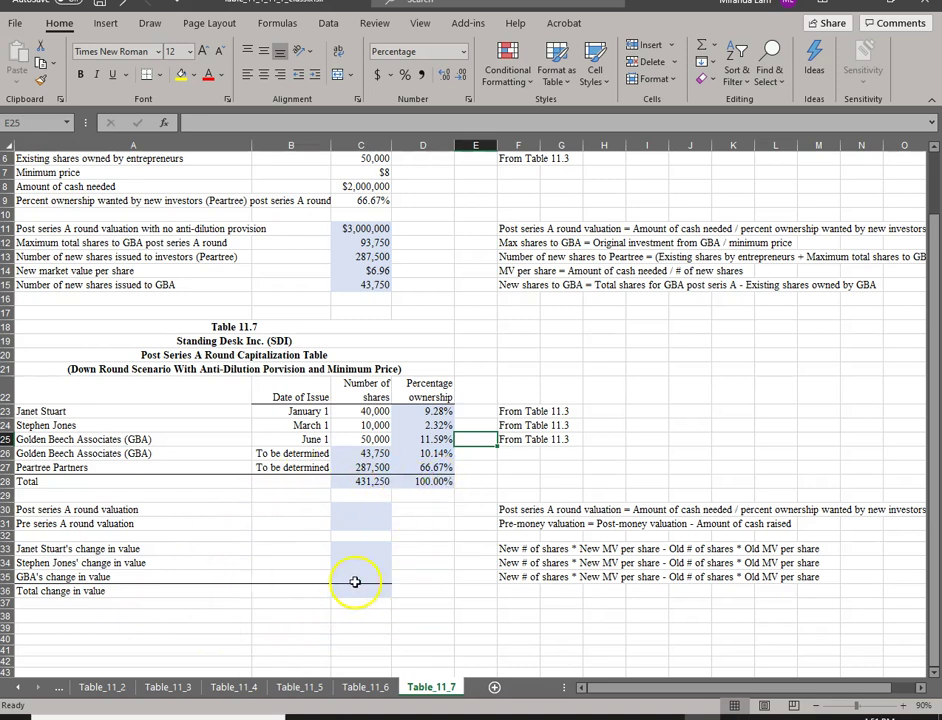
# Step: Calculate the post series A round valuation in C30 as =C8/C9
pyautogui.click(362, 510)
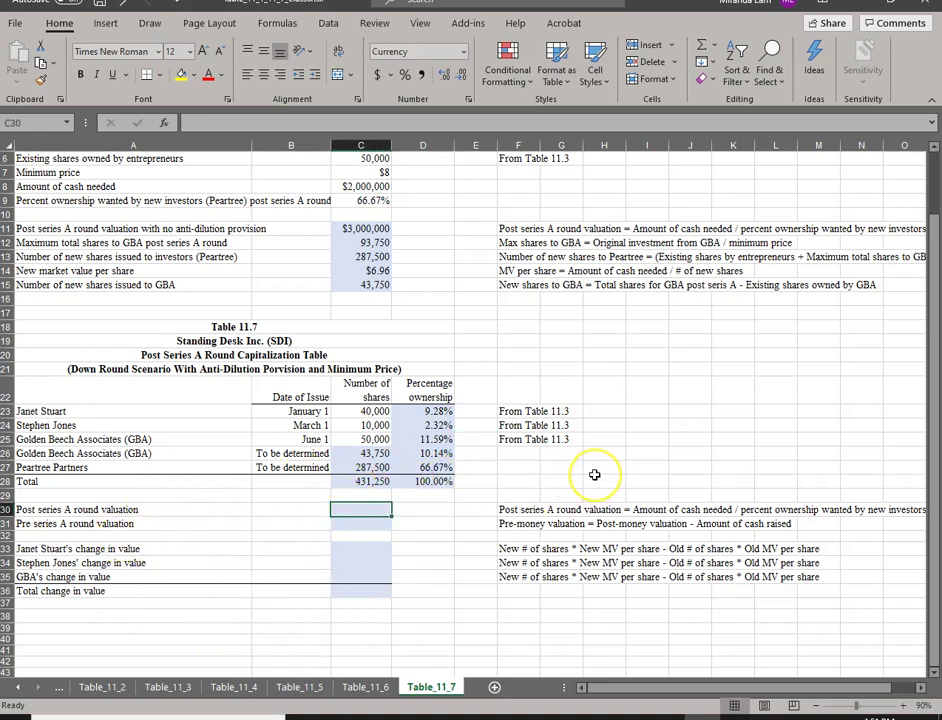
pyautogui.write('=')
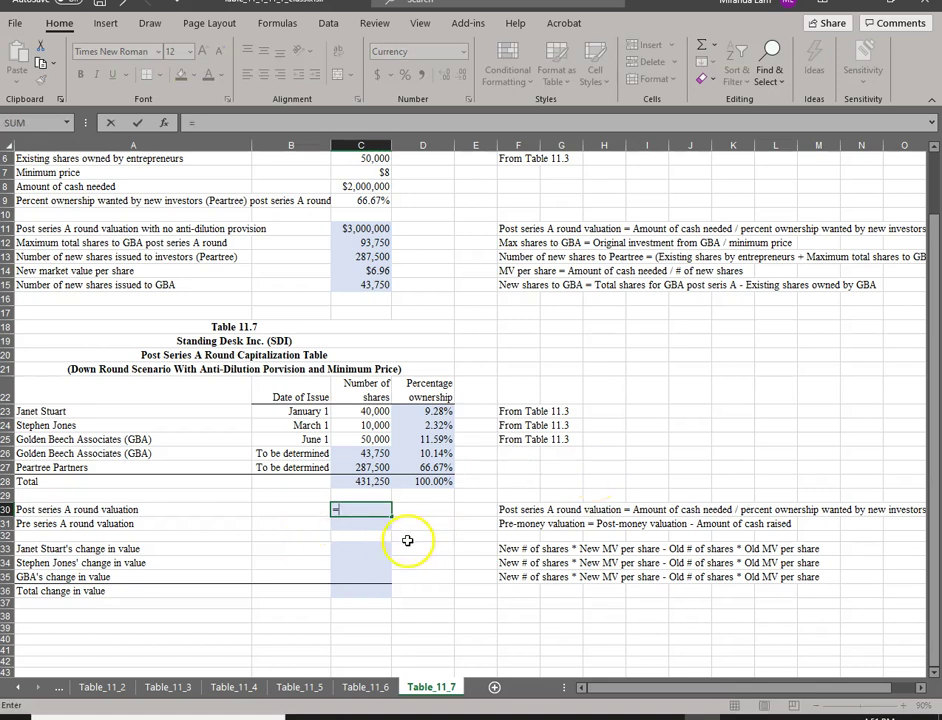
pyautogui.scroll(2, 356, 300)
pyautogui.click(371, 256)
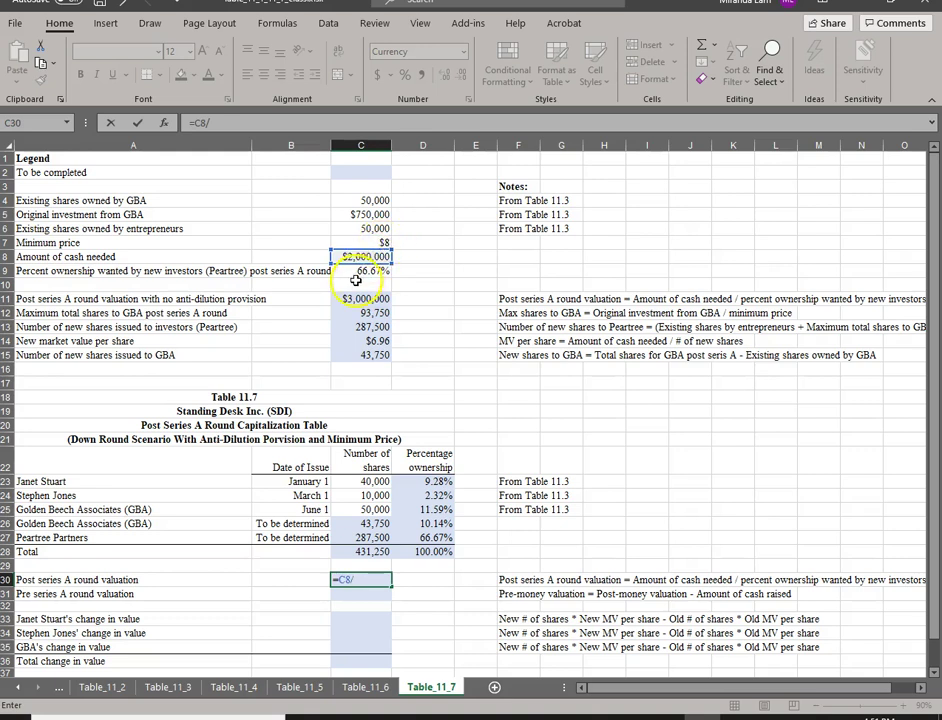
pyautogui.write('/')
pyautogui.click(358, 272)
pyautogui.press('Return')
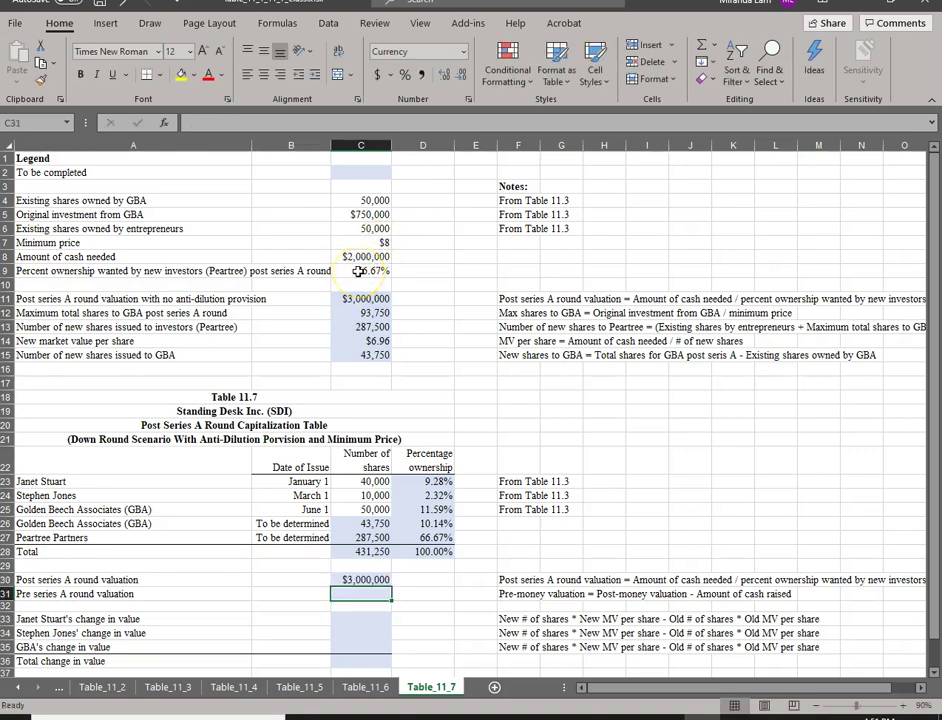
# Step: Calculate the pre series A round valuation in C31 as =C30-C8
pyautogui.write('=')
pyautogui.click(350, 581)
pyautogui.click(369, 257)
pyautogui.press('Return')
# Step: Calculate the first entrepreneur's change in value in C33 as =C23*$C$14-Table_11_3!C16*Table_11_3!$C$9
pyautogui.scroll(-2, 364, 385)
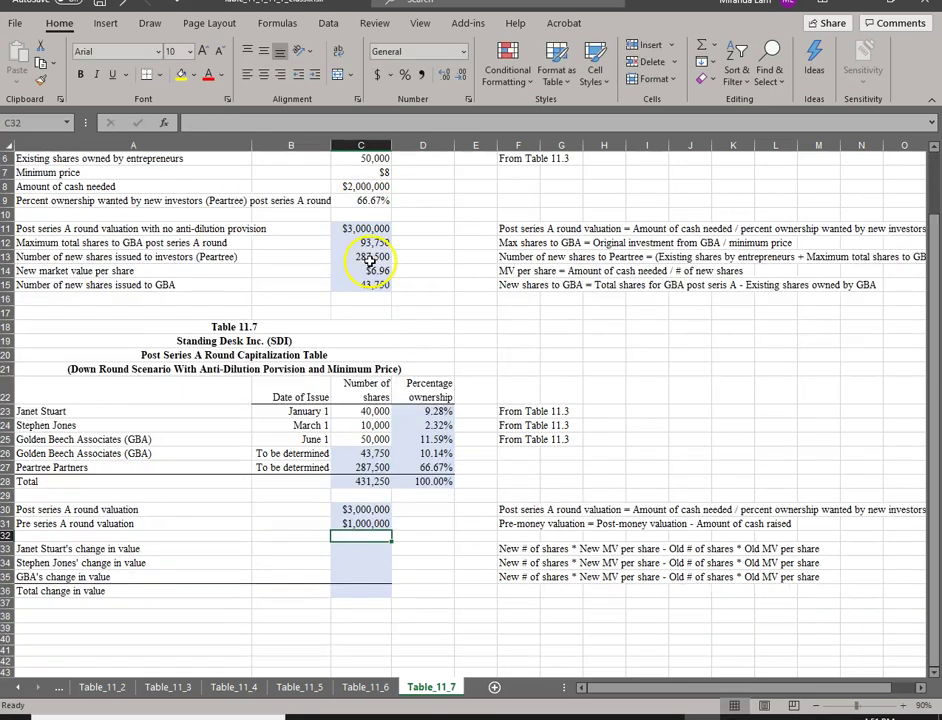
pyautogui.click(366, 548)
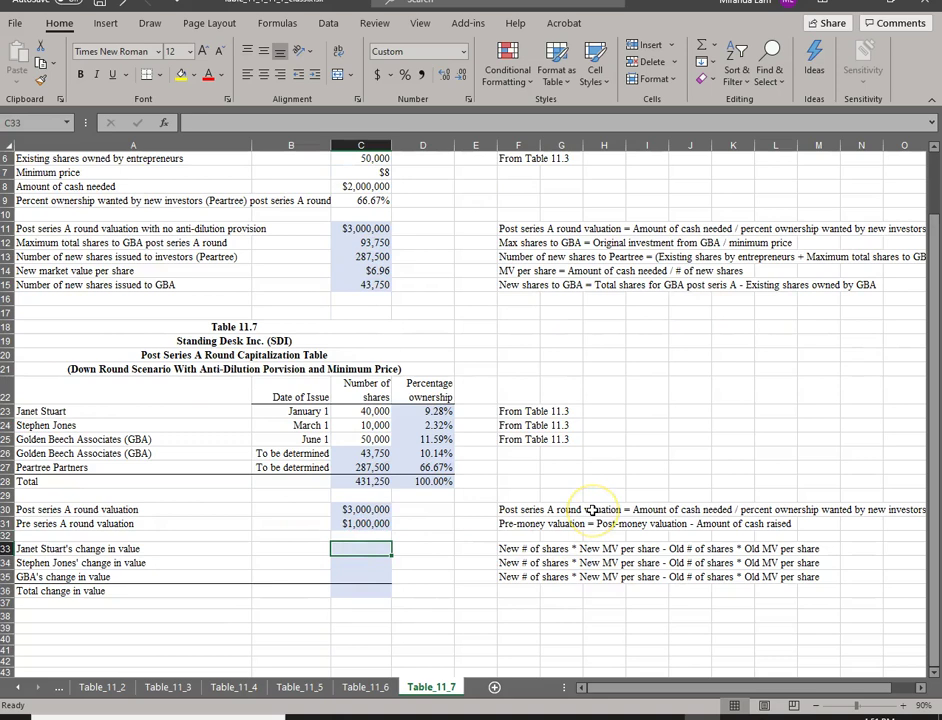
pyautogui.write('=')
pyautogui.click(369, 411)
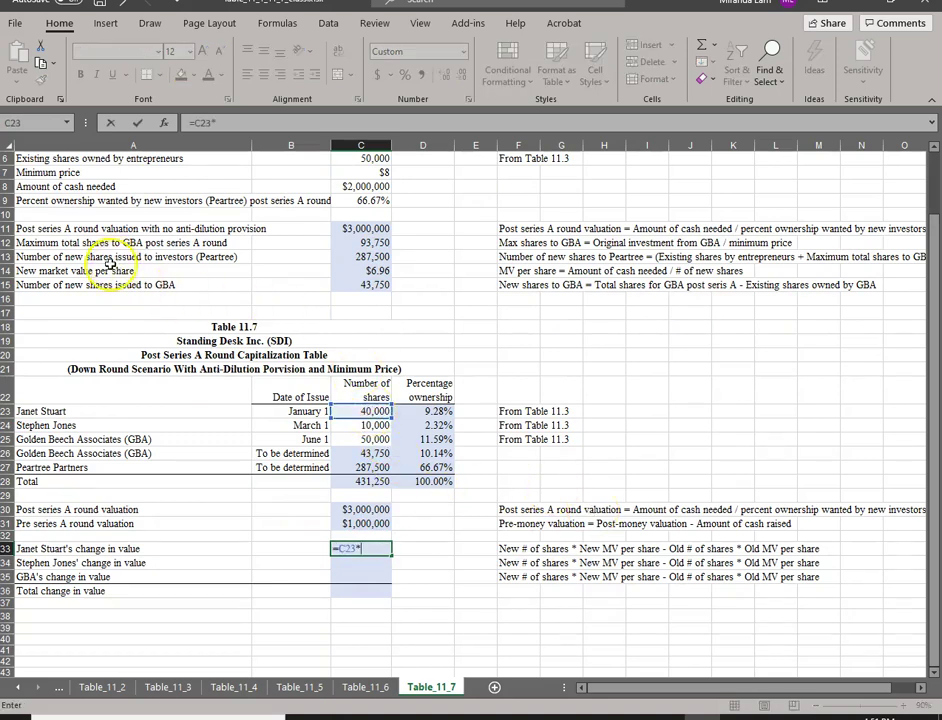
pyautogui.click(351, 270)
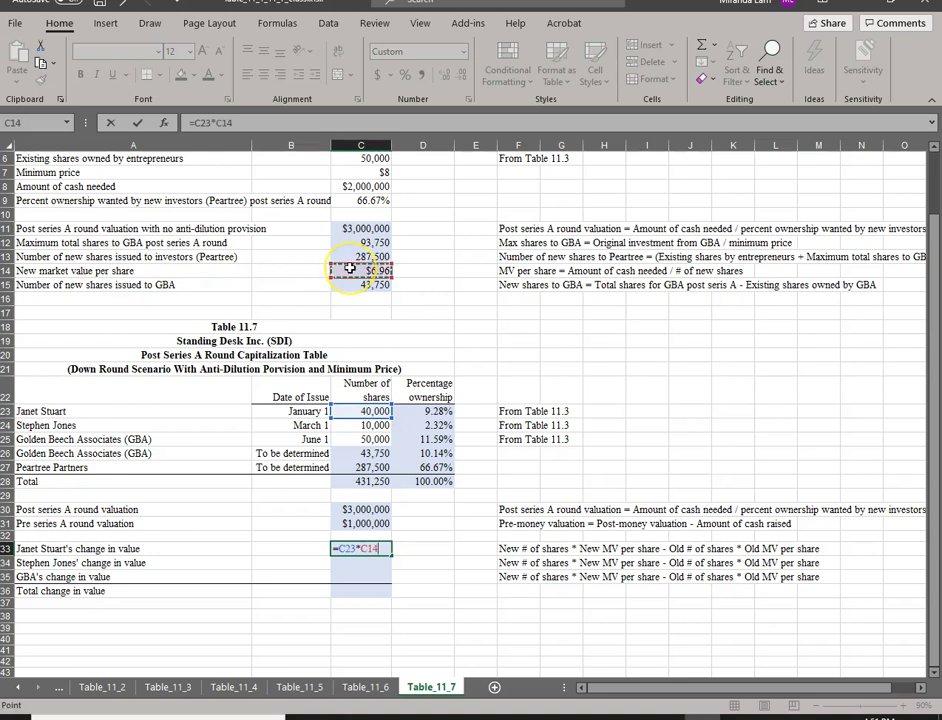
pyautogui.write('-')
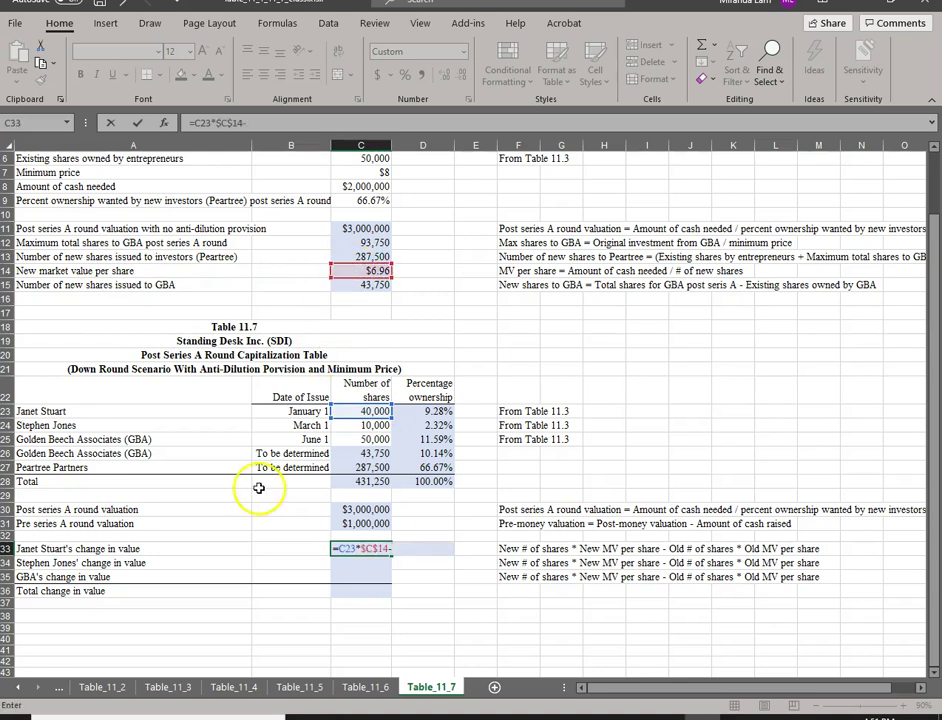
pyautogui.click(170, 688)
pyautogui.click(315, 410)
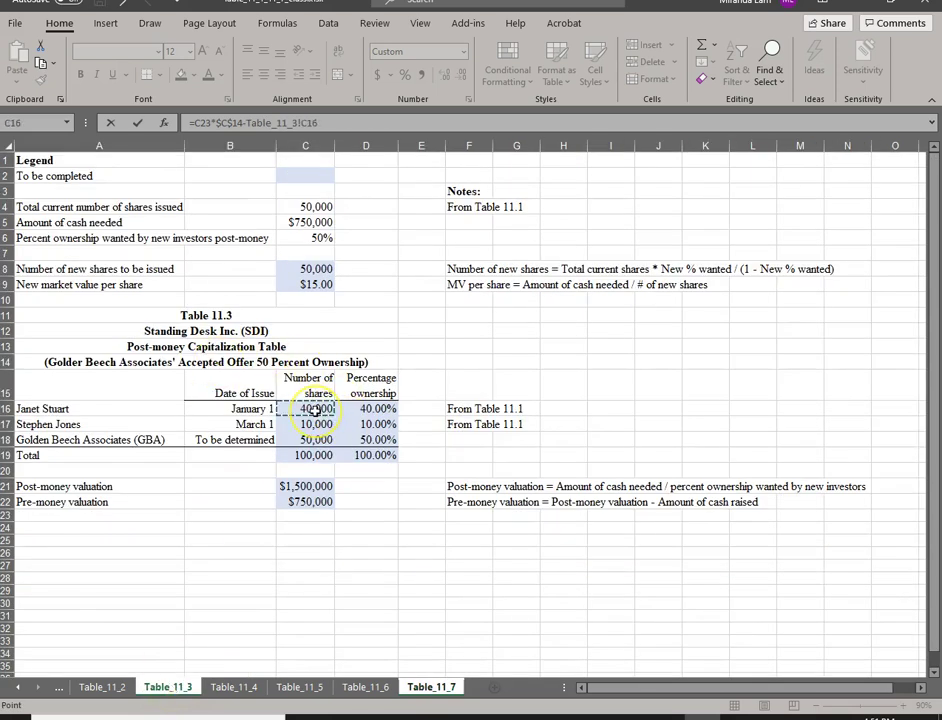
pyautogui.write('*')
pyautogui.click(313, 285)
pyautogui.press('F4')
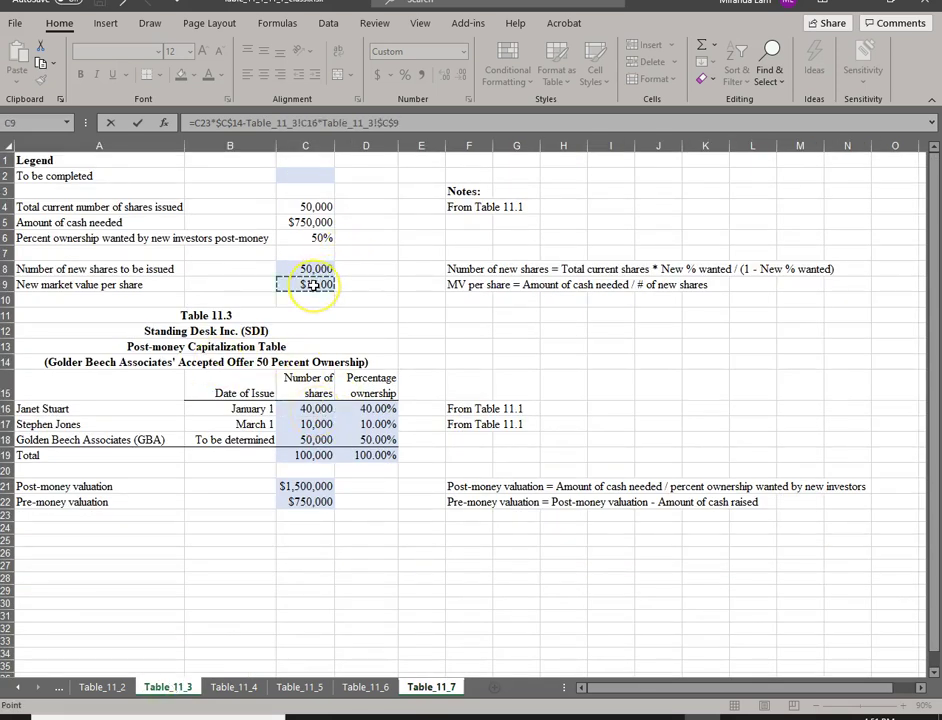
pyautogui.press('Return')
# Step: Copy the change-in-value formula from C33 to C34 for the second entrepreneur
pyautogui.press('Up')
pyautogui.hotkey('ctrl', 'c')
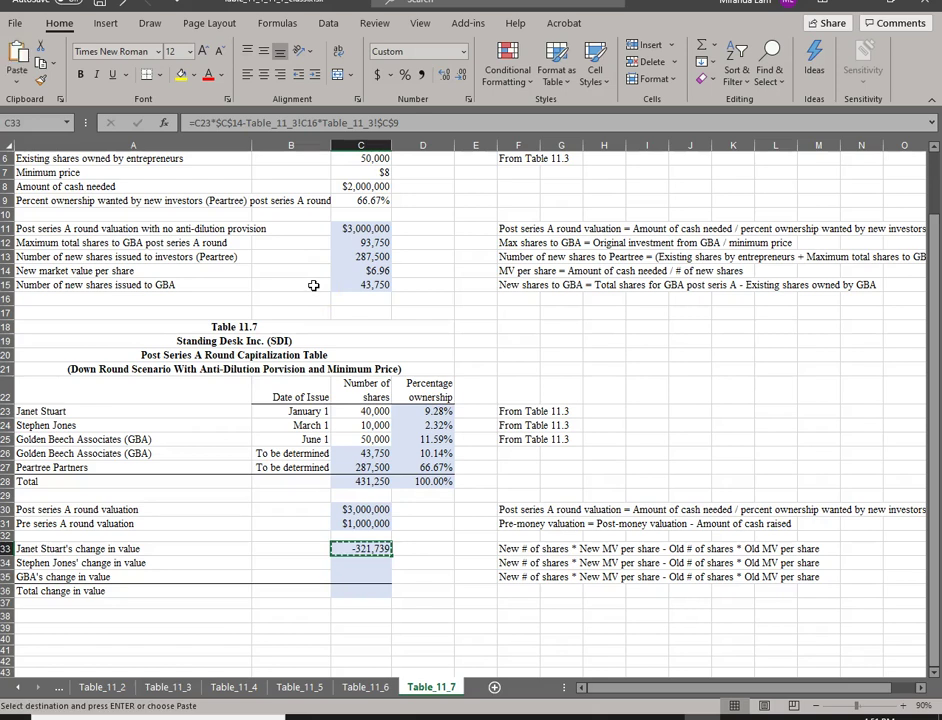
pyautogui.press('Down')
pyautogui.press('Return')
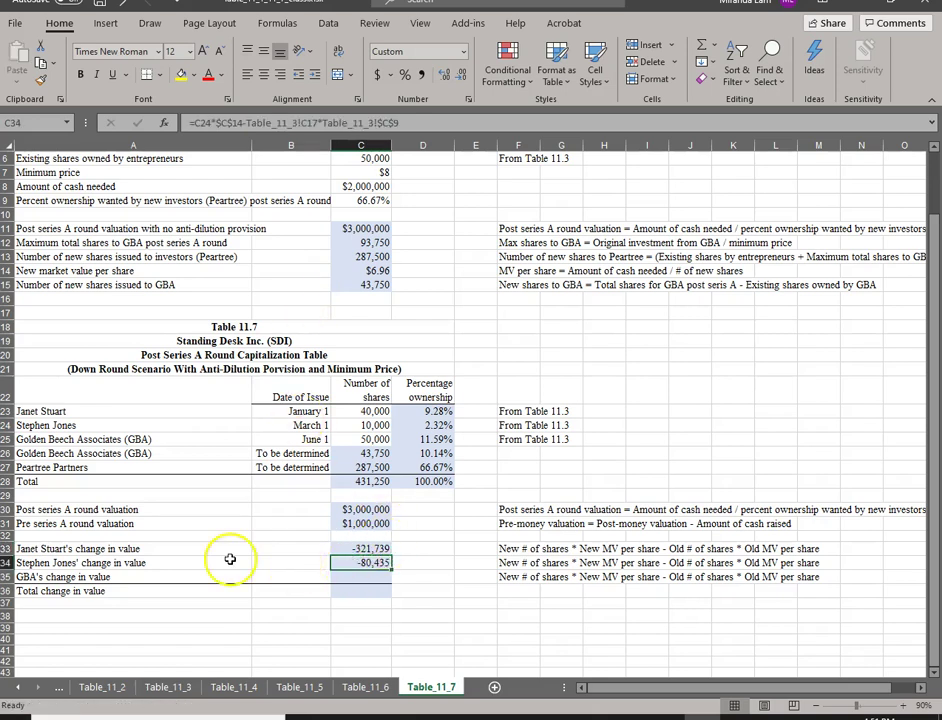
# Step: Calculate GBA's change in value in C35 as =(C25+C26)*C14-Table_11_3!C18*Table_11_3!C9
pyautogui.click(386, 580)
pyautogui.write('=(')
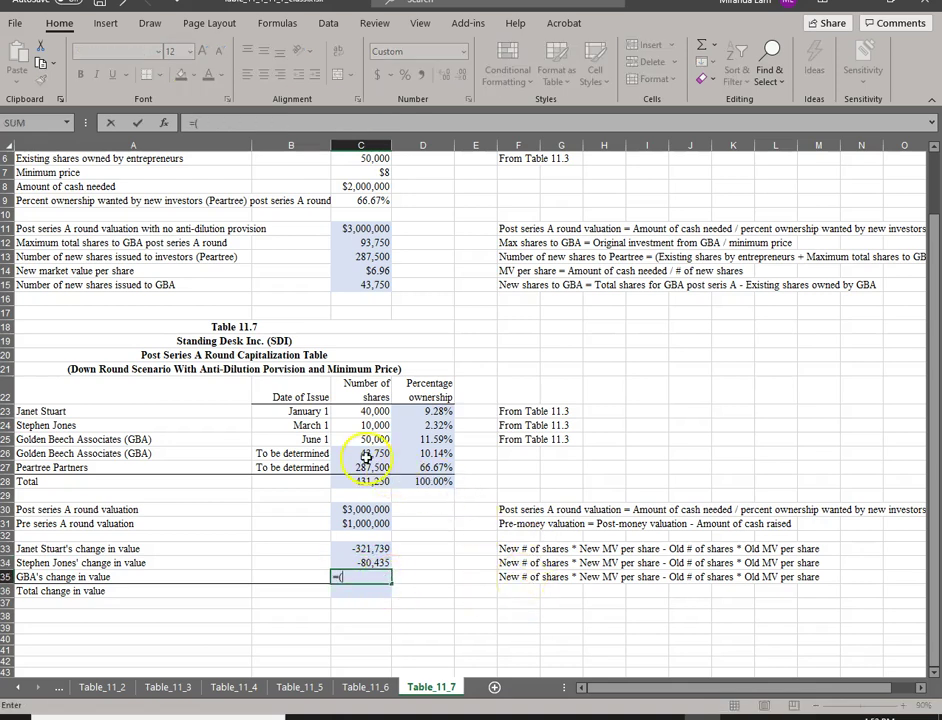
pyautogui.click(367, 439)
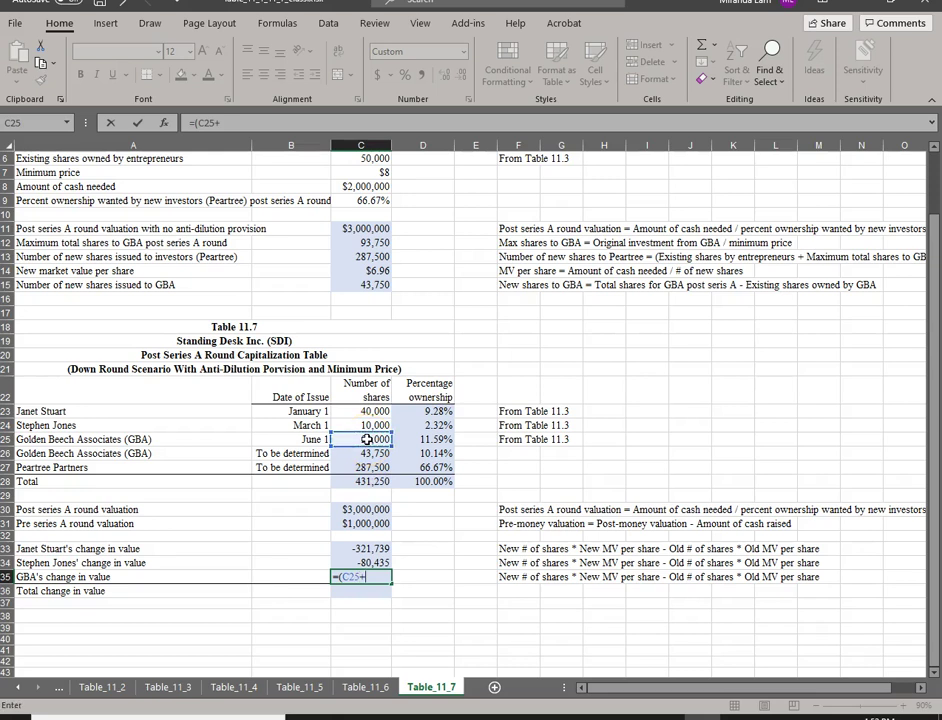
pyautogui.click(367, 456)
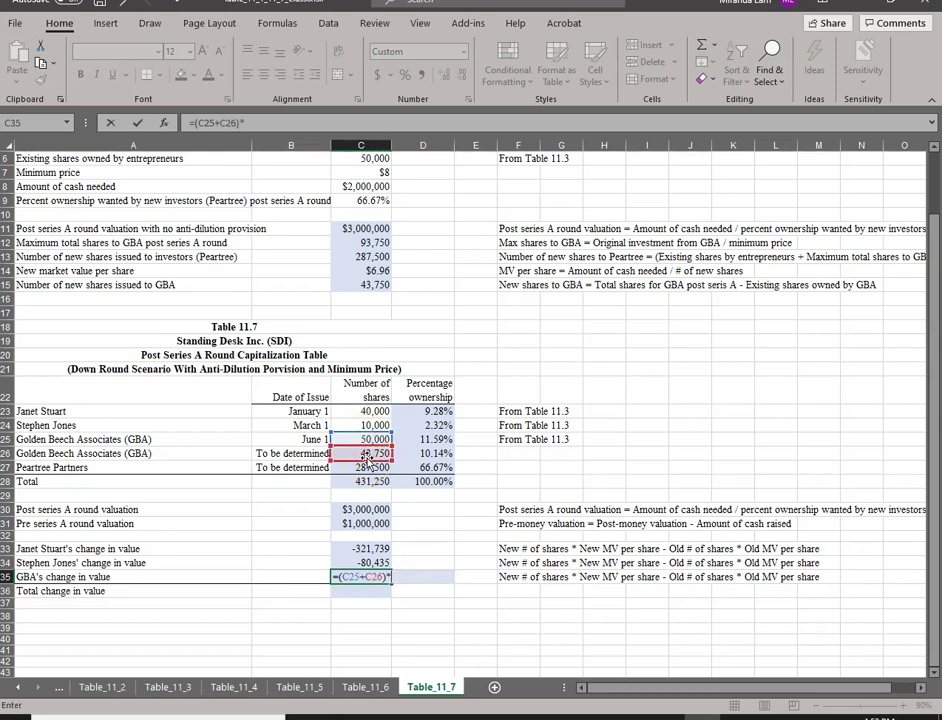
pyautogui.write('*')
pyautogui.click(388, 273)
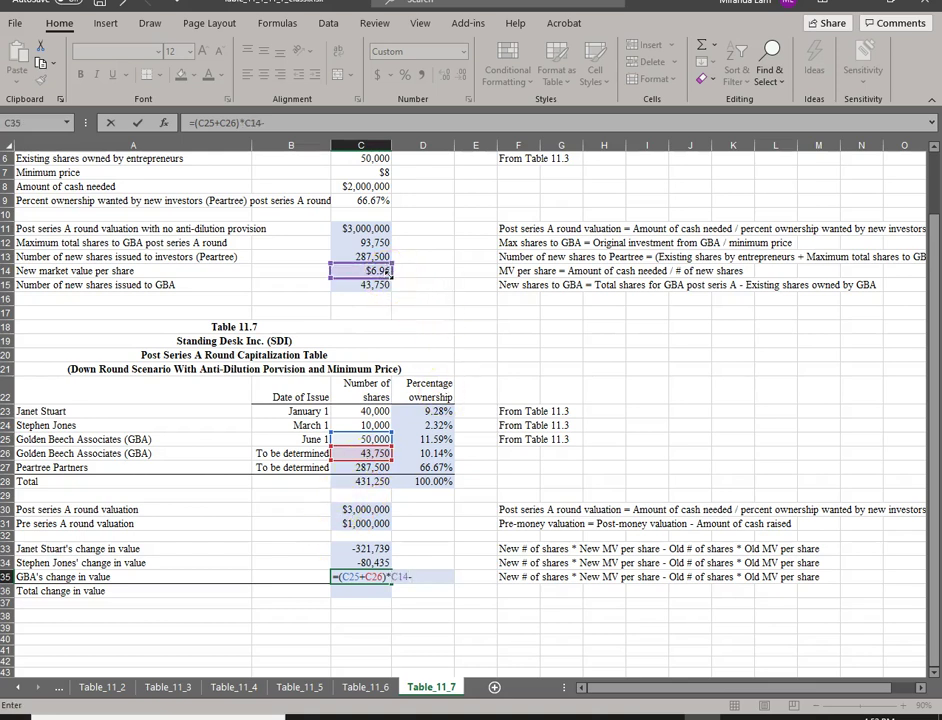
pyautogui.click(168, 687)
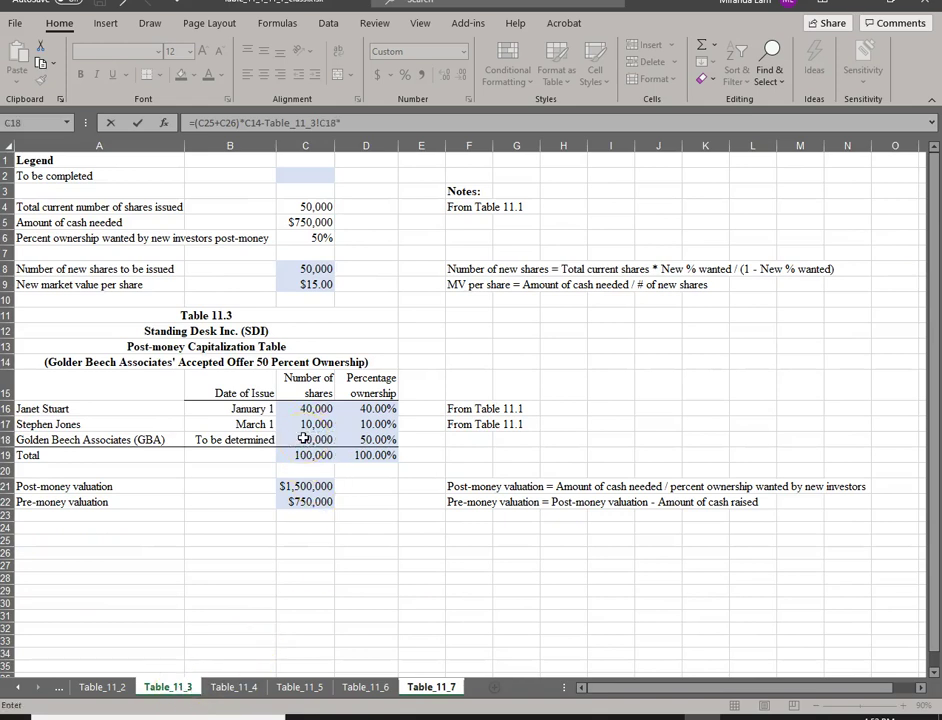
pyautogui.click(316, 285)
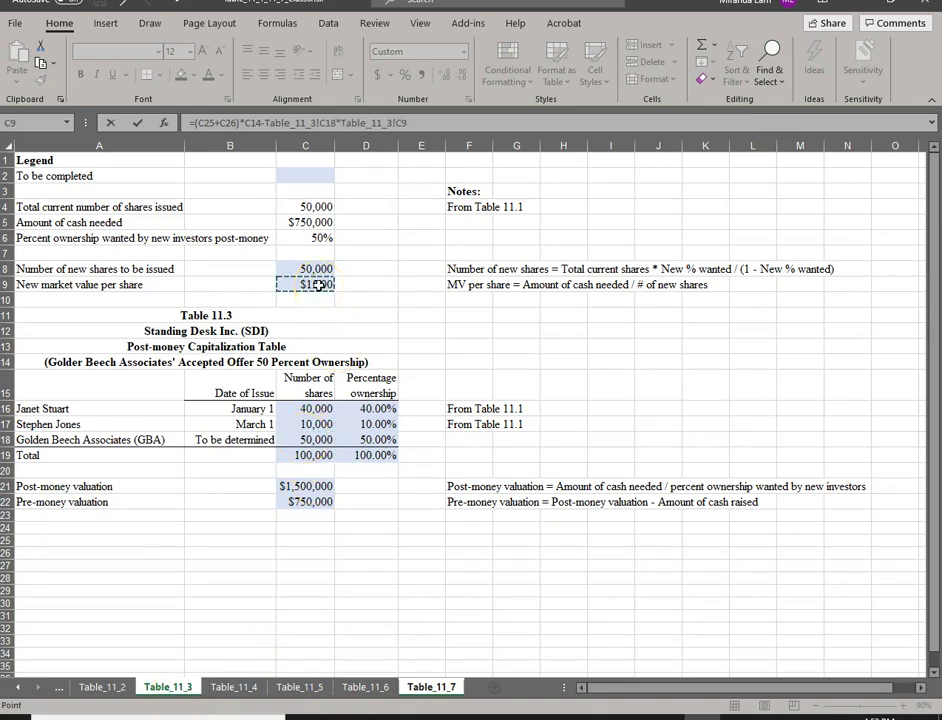
pyautogui.press('Return')
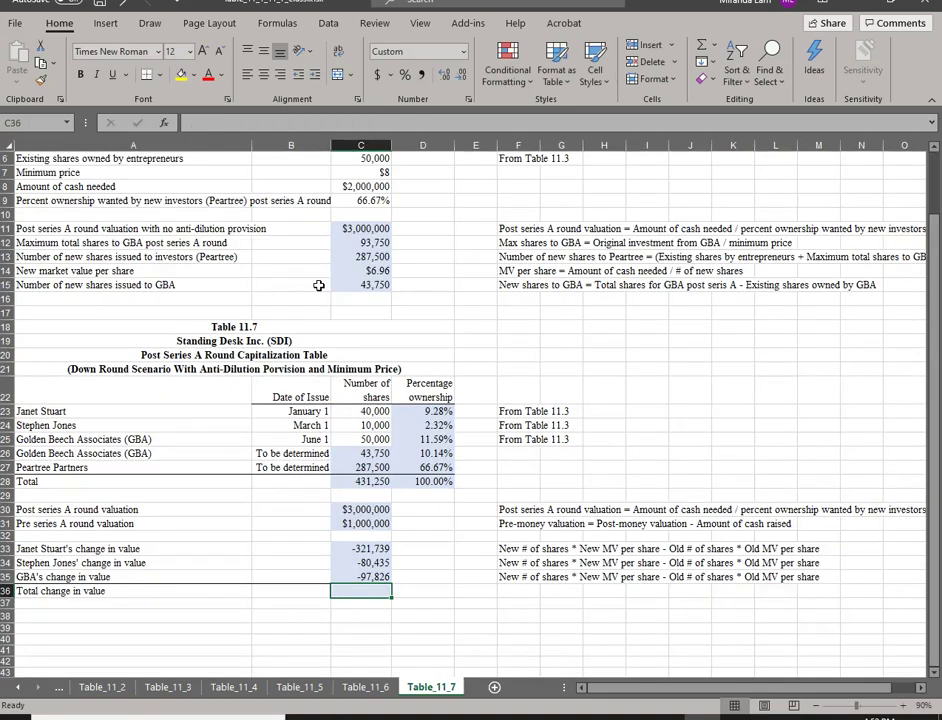
# Step: Total the shareholders' changes in value in C36 with a SUM of C33:C35
pyautogui.click(371, 592)
pyautogui.write('=sm')
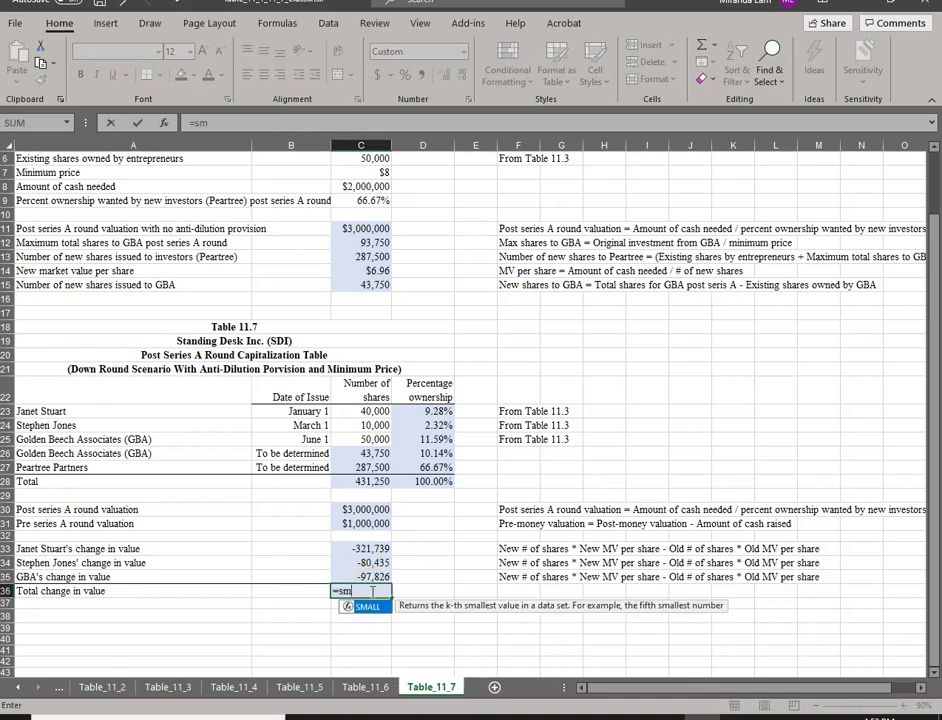
pyautogui.press('BackSpace')
pyautogui.write('um(')
pyautogui.moveTo(380, 577); pyautogui.dragTo(385, 548)
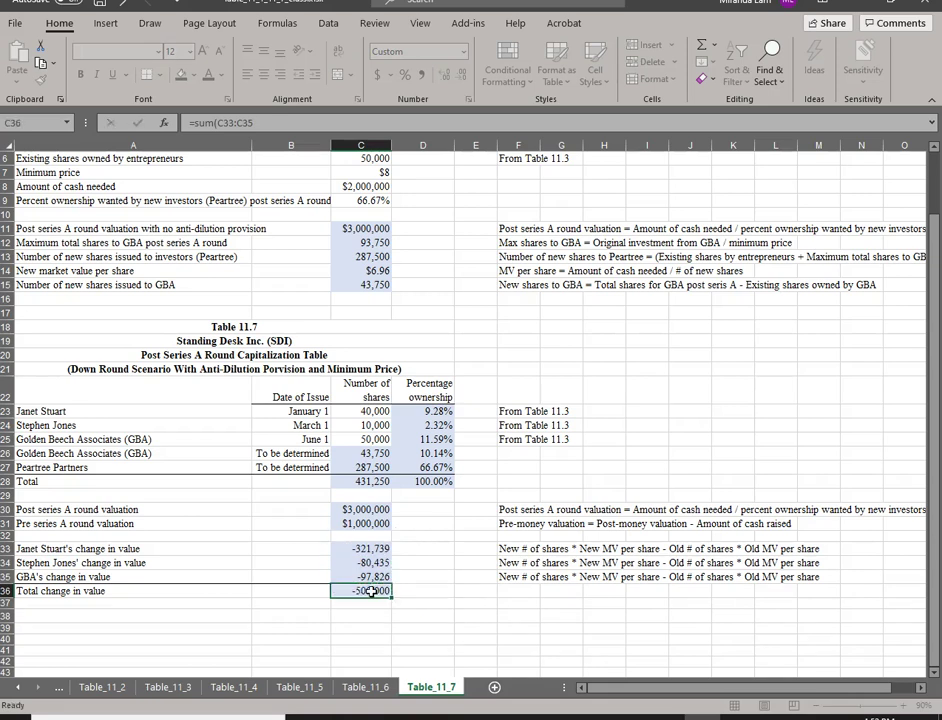
pyautogui.press('Return')
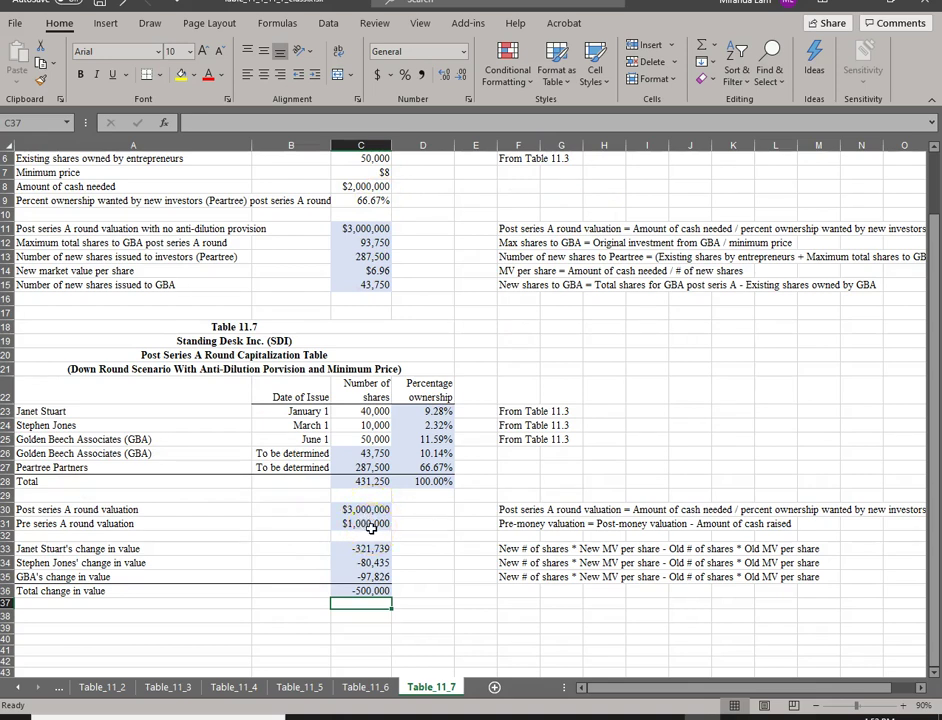
# Step: Compare the valuations and each shareholder's change in value across the Table_11_3, Table_11_5, Table_11_6 and Table_11_7 sheets
pyautogui.click(172, 687)
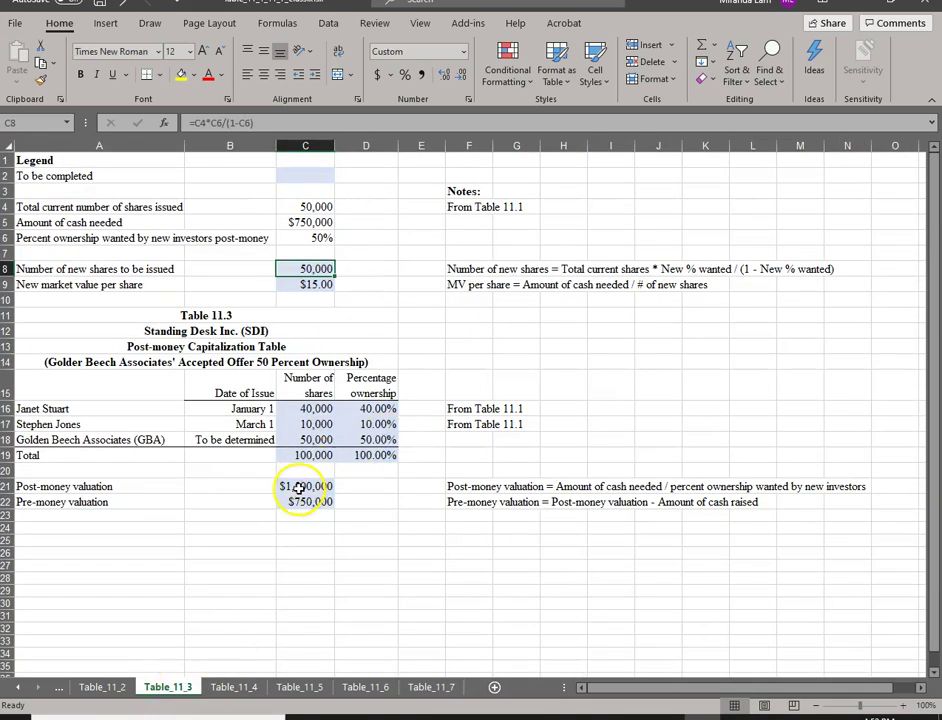
pyautogui.click(300, 687)
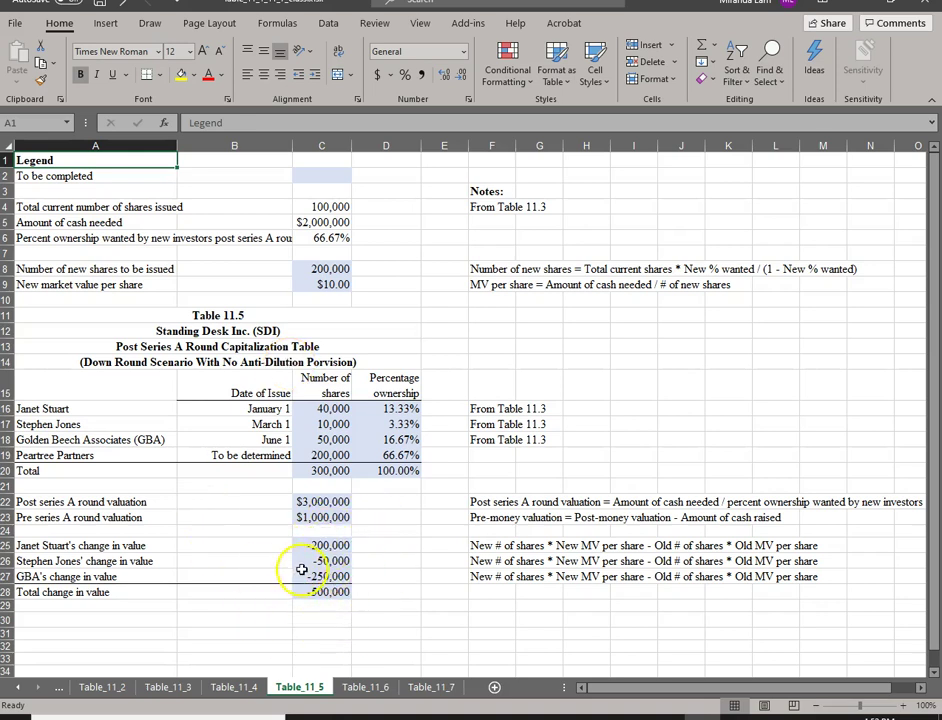
pyautogui.click(170, 688)
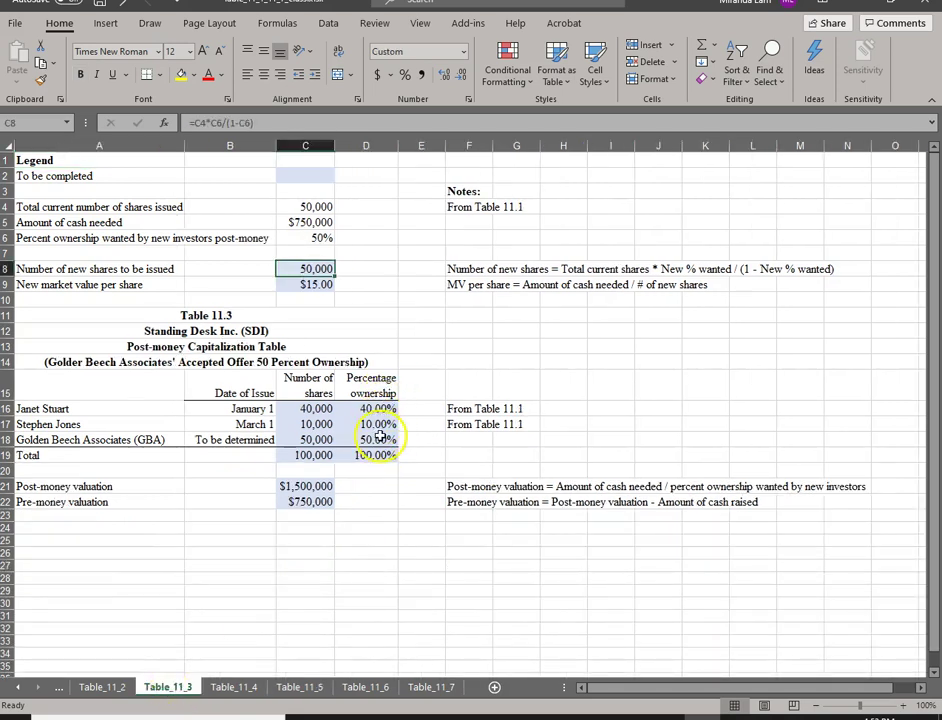
pyautogui.click(311, 688)
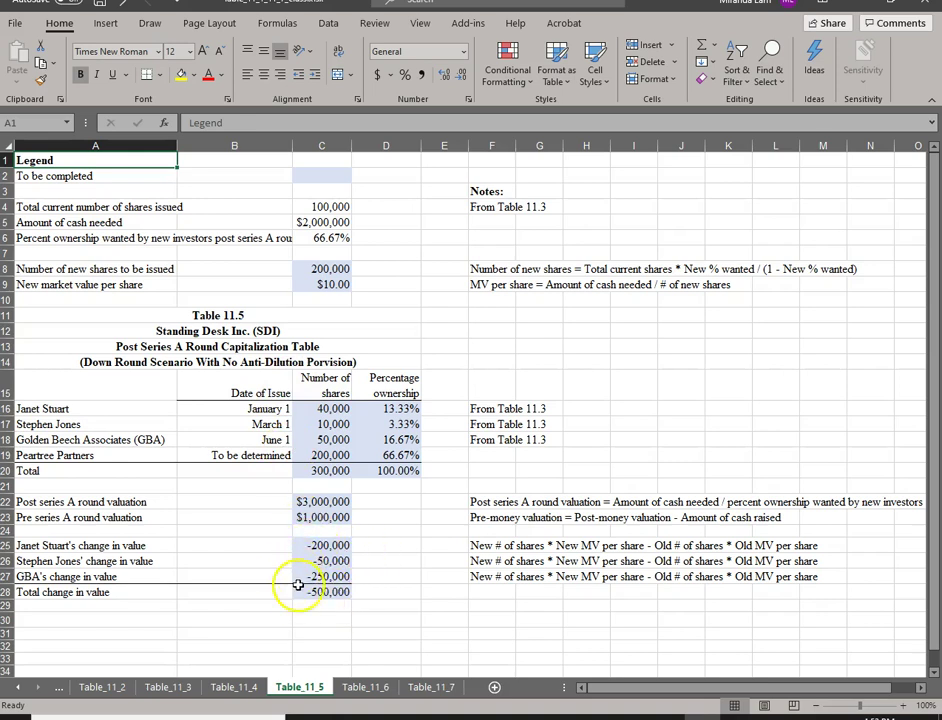
pyautogui.click(366, 687)
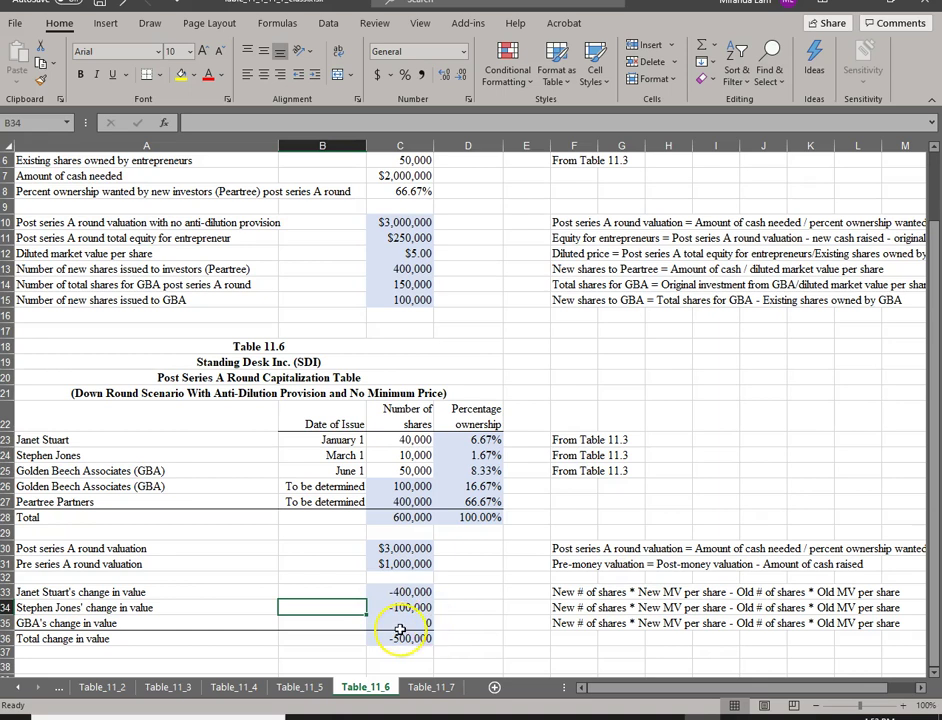
pyautogui.click(430, 687)
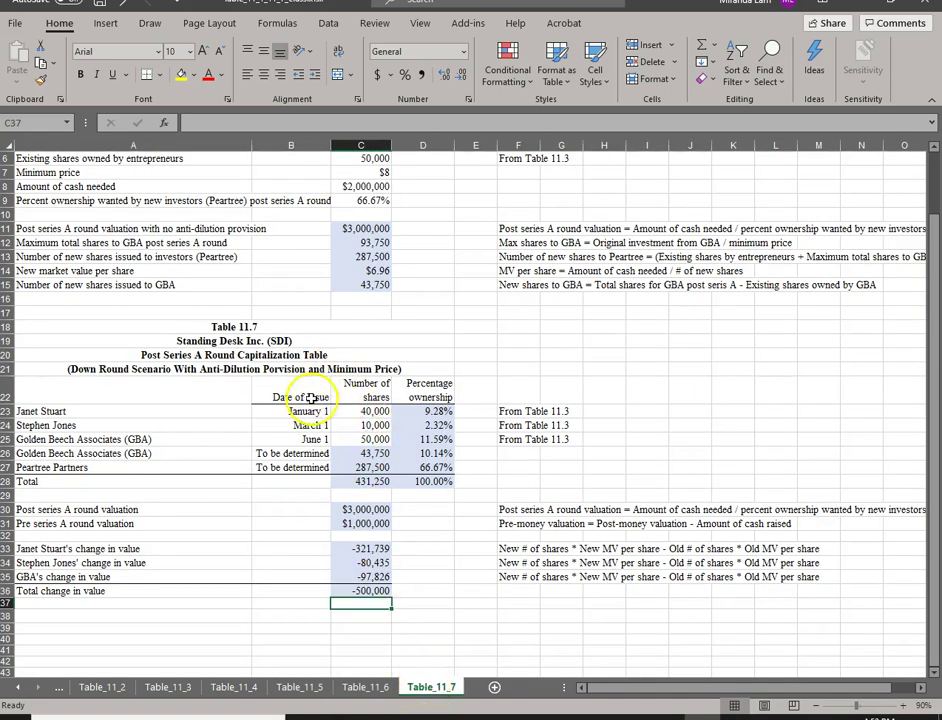
pyautogui.click(343, 551)
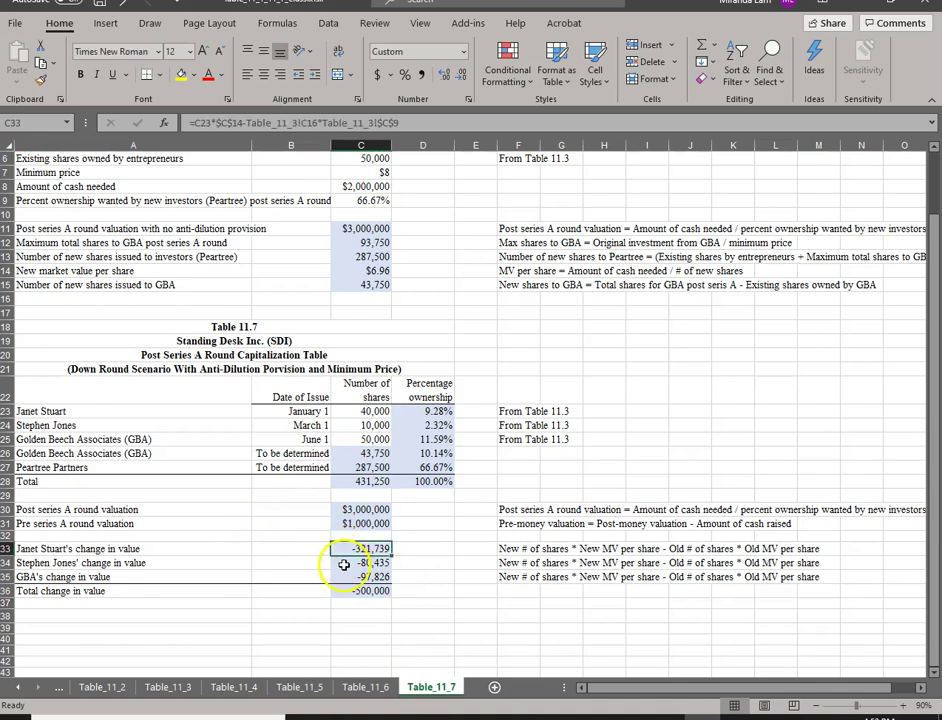
pyautogui.click(344, 563)
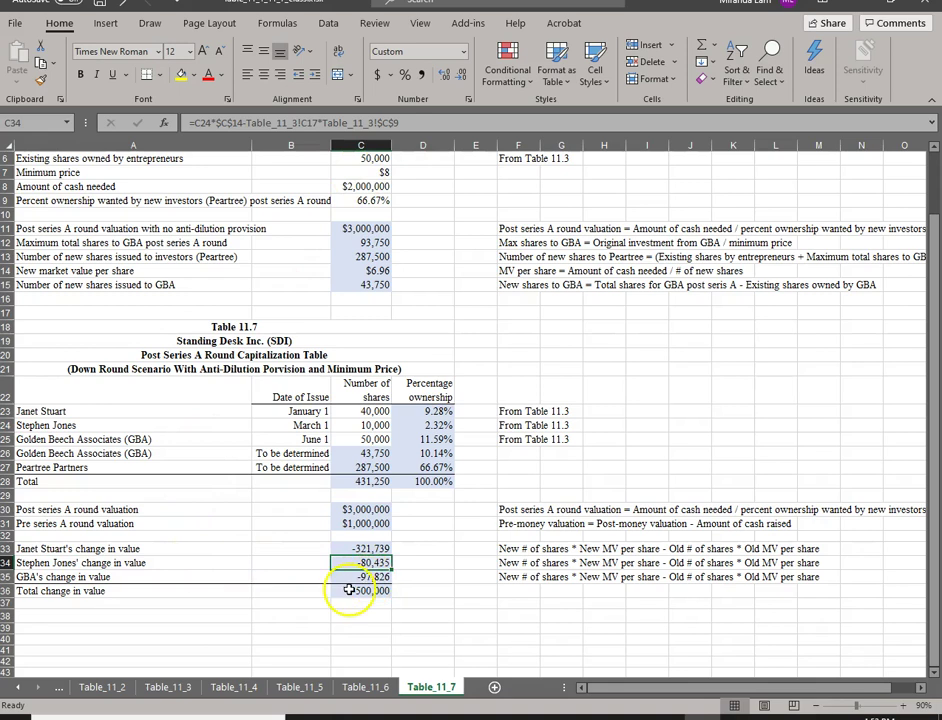
pyautogui.scroll(2, 277, 549)
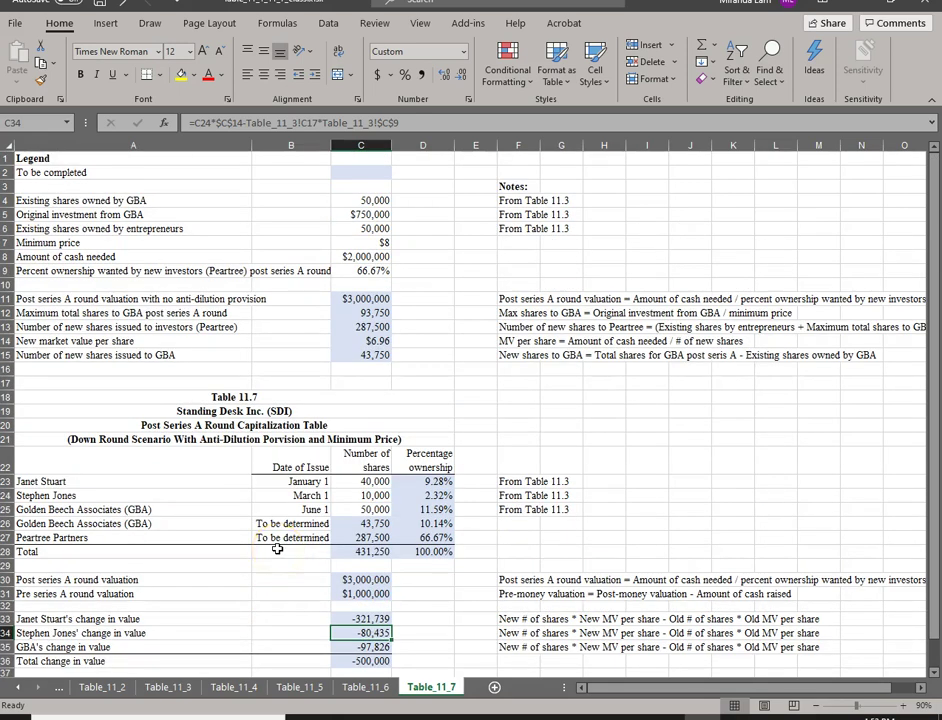